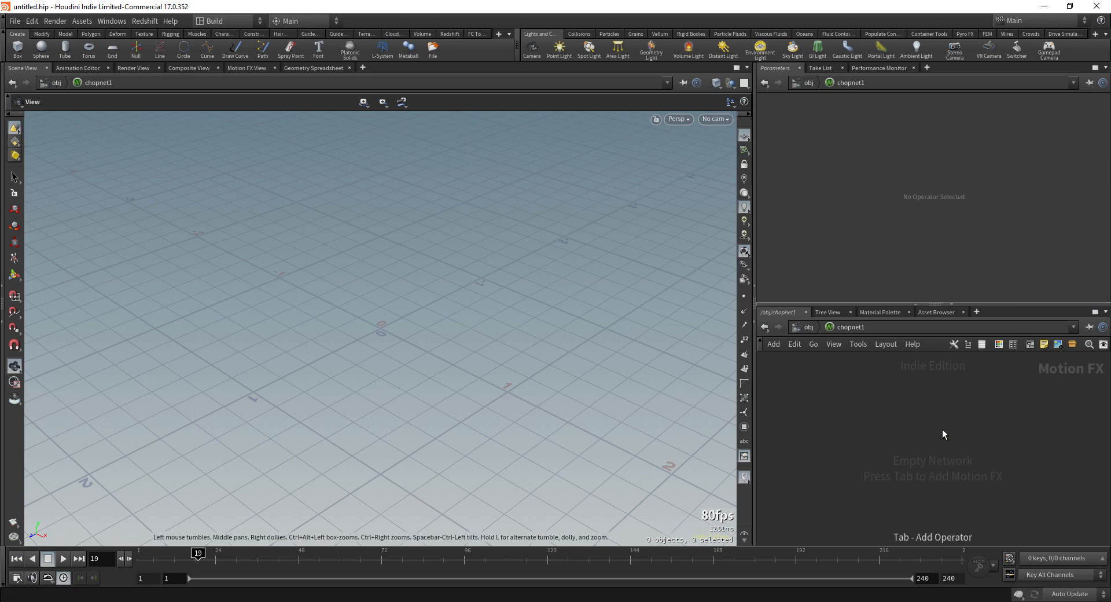
Step: Inside the empty chopnet1 network, call up the node menu to add a motion node
{"action": "key", "text": "Escape"}
Step: Place a Wave node, wave1, and view its sine curve framed in the Motion FX View
{"action": "left_click", "coordinate": [942, 429]}
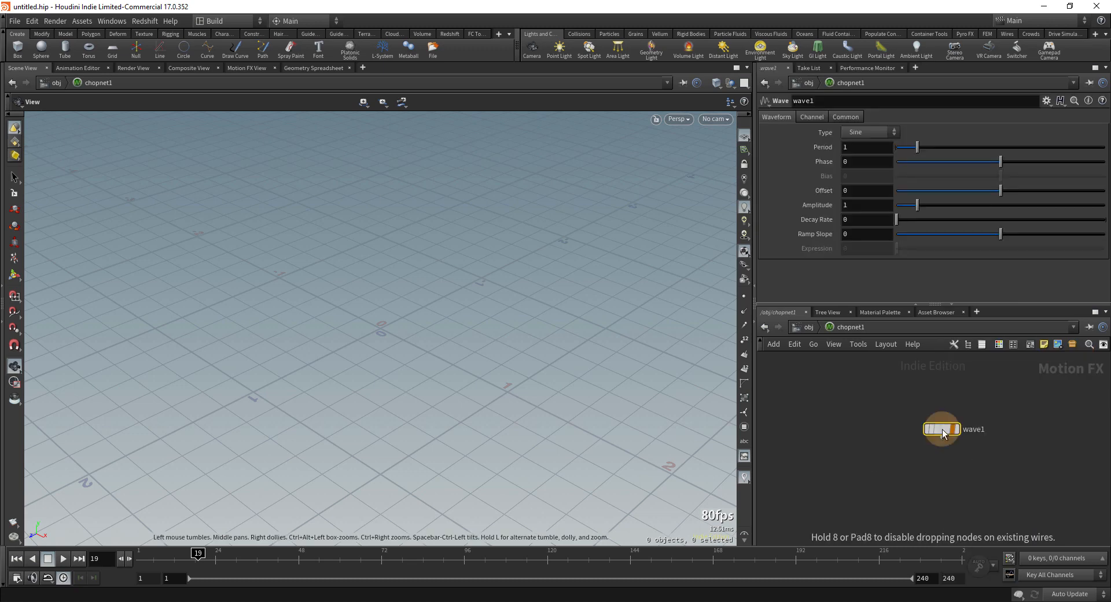
{"action": "left_click", "coordinate": [241, 67]}
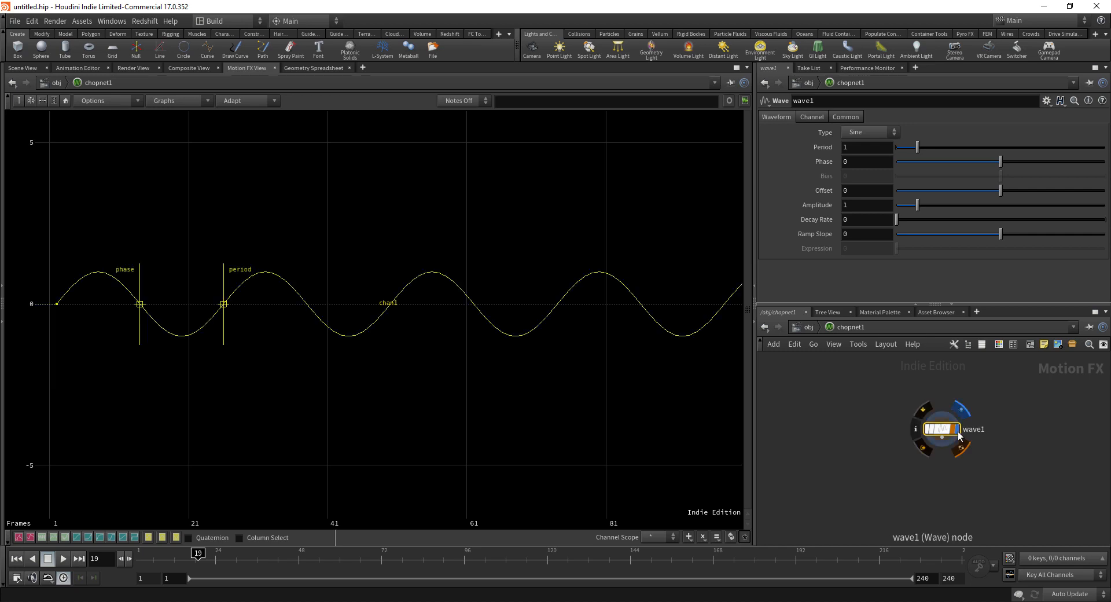
{"action": "left_click", "coordinate": [65, 101]}
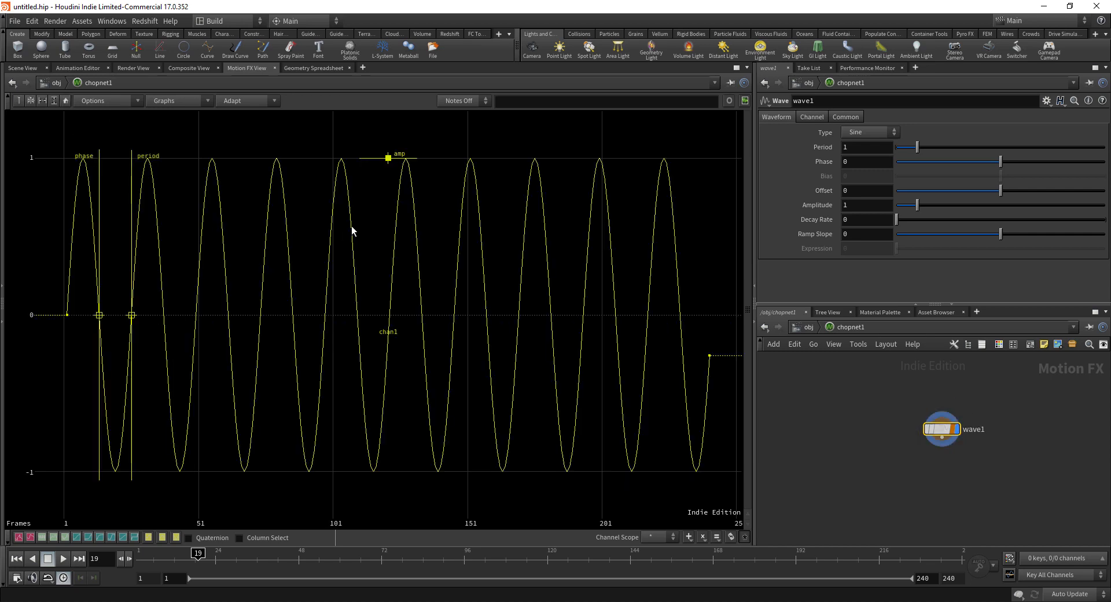
{"action": "right_click_drag", "start_coordinate": [379, 212], "coordinate": [404, 375]}
{"action": "middle_click_drag", "start_coordinate": [493, 308], "coordinate": [472, 359]}
Step: Try a longer Period and larger Amplitude, undoing both to keep period 1, amplitude 1
{"action": "mouse_move", "coordinate": [917, 148]}
{"action": "left_mouse_down"}
{"action": "mouse_move", "coordinate": [1040, 145]}
{"action": "mouse_move", "coordinate": [932, 146]}
{"action": "left_mouse_up"}
{"action": "key", "text": "ctrl+z"}
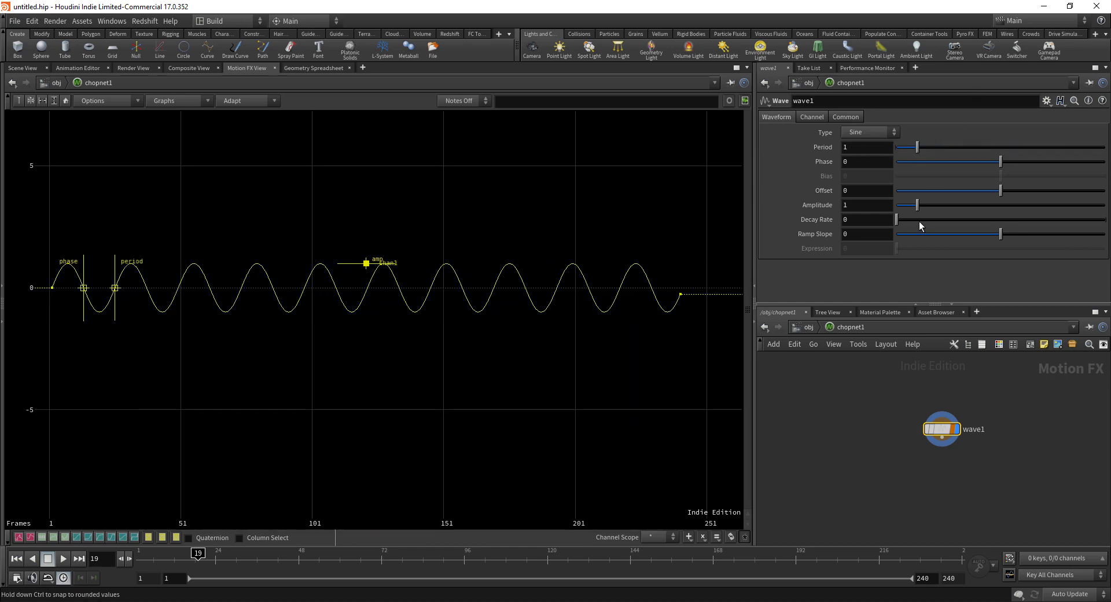
{"action": "left_click_drag", "start_coordinate": [940, 204], "coordinate": [944, 203]}
{"action": "key", "text": "ctrl+z"}
{"action": "right_click_drag", "start_coordinate": [424, 198], "coordinate": [468, 215]}
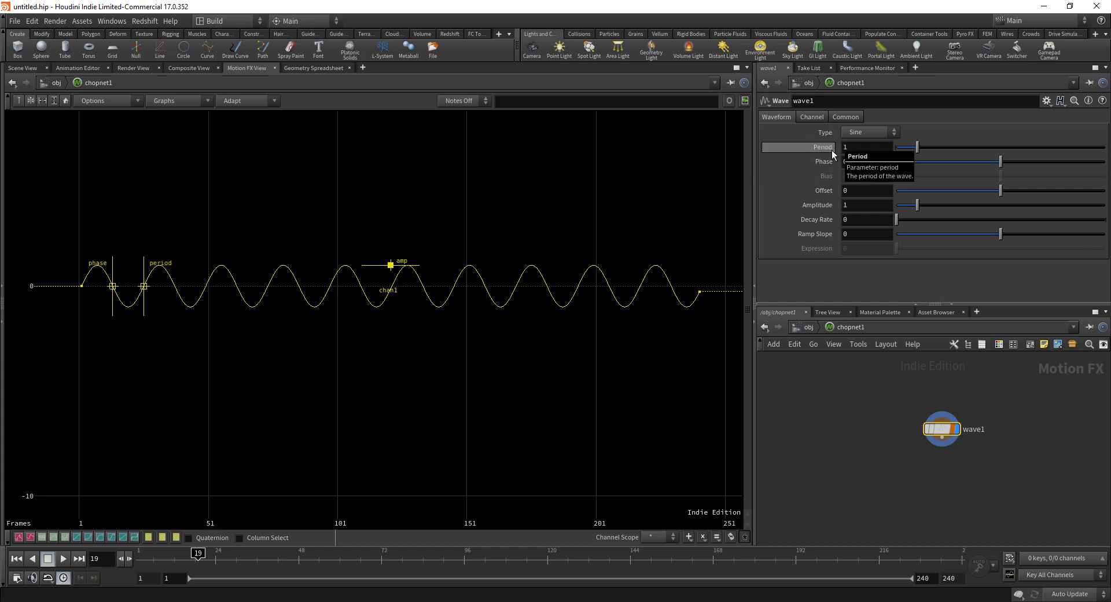
{"action": "left_click", "coordinate": [849, 115]}
Step: Set wave1's time units to Seconds on its Common tab
{"action": "left_click", "coordinate": [874, 162]}
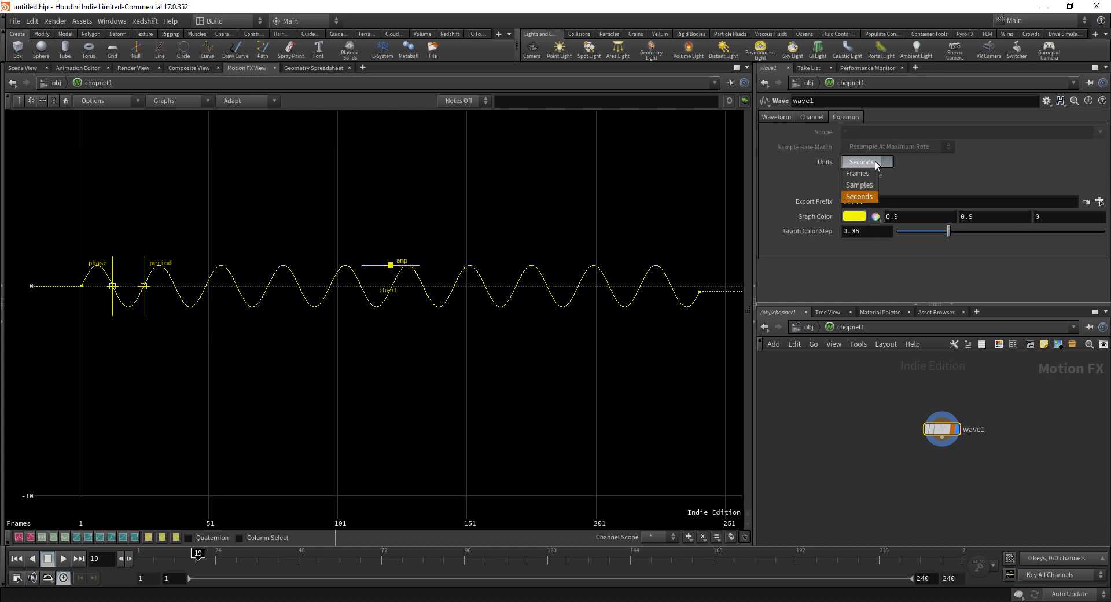
{"action": "left_click", "coordinate": [862, 190]}
{"action": "left_click", "coordinate": [776, 117]}
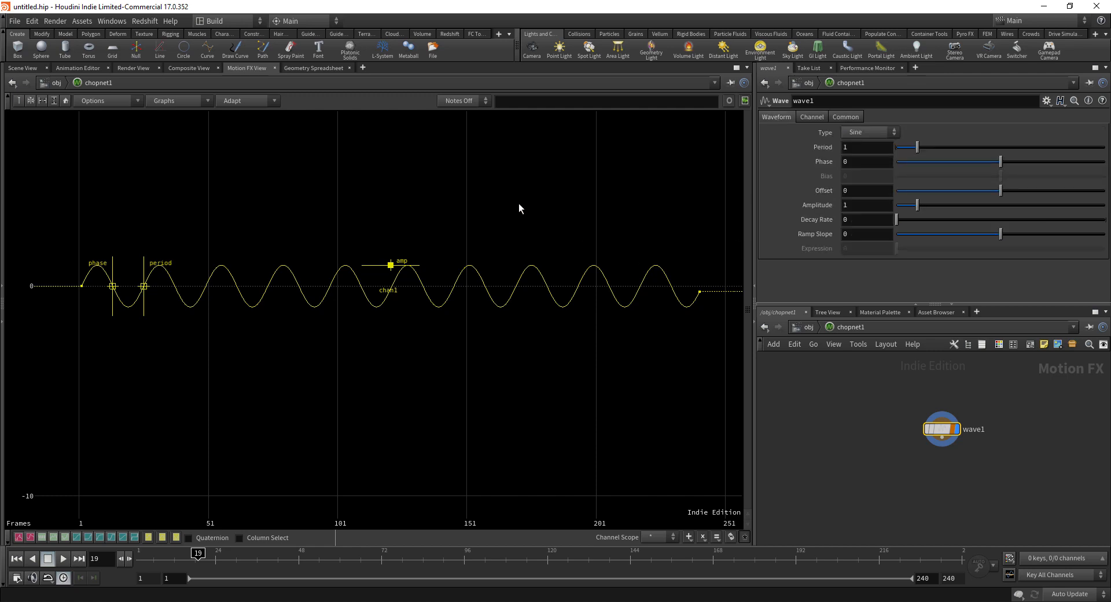
{"action": "middle_click_drag", "start_coordinate": [477, 201], "coordinate": [465, 201]}
{"action": "right_click_drag", "start_coordinate": [466, 201], "coordinate": [492, 217]}
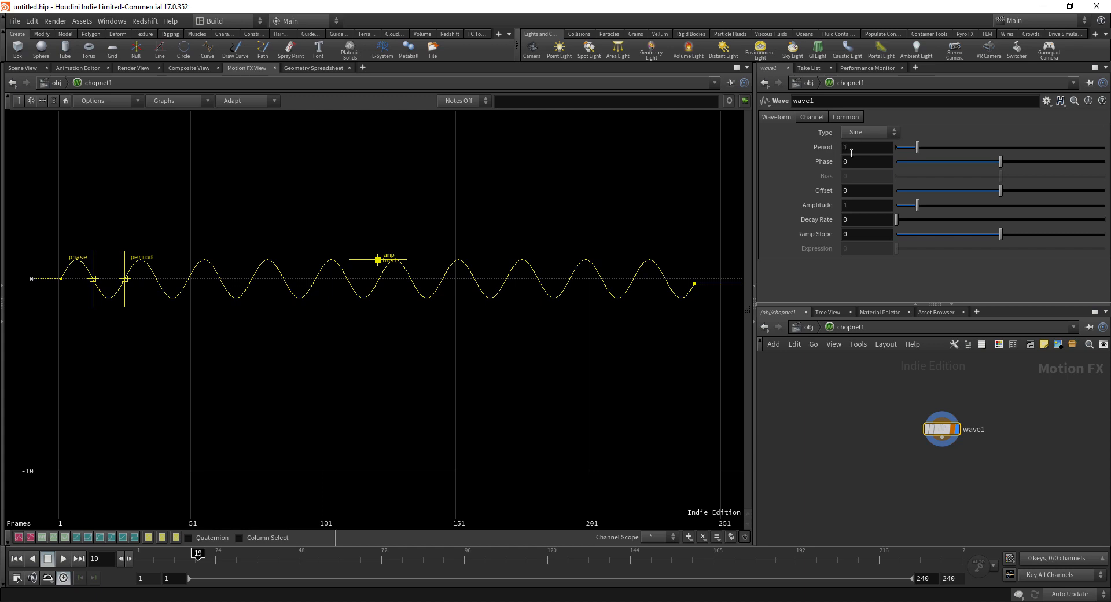
Step: Set the playbar frame range to start at 0 and end at 24
{"action": "left_click", "coordinate": [151, 579]}
{"action": "type", "text": "0"}
{"action": "key", "text": "Return"}
{"action": "left_click", "coordinate": [936, 580]}
{"action": "type", "text": "24"}
{"action": "key", "text": "Return"}
{"action": "left_click", "coordinate": [17, 577]}
{"action": "left_click", "coordinate": [182, 352]}
Step: Toggle Unload on wave1's Common tab and frame the sine curve in the graph
{"action": "left_click", "coordinate": [844, 117]}
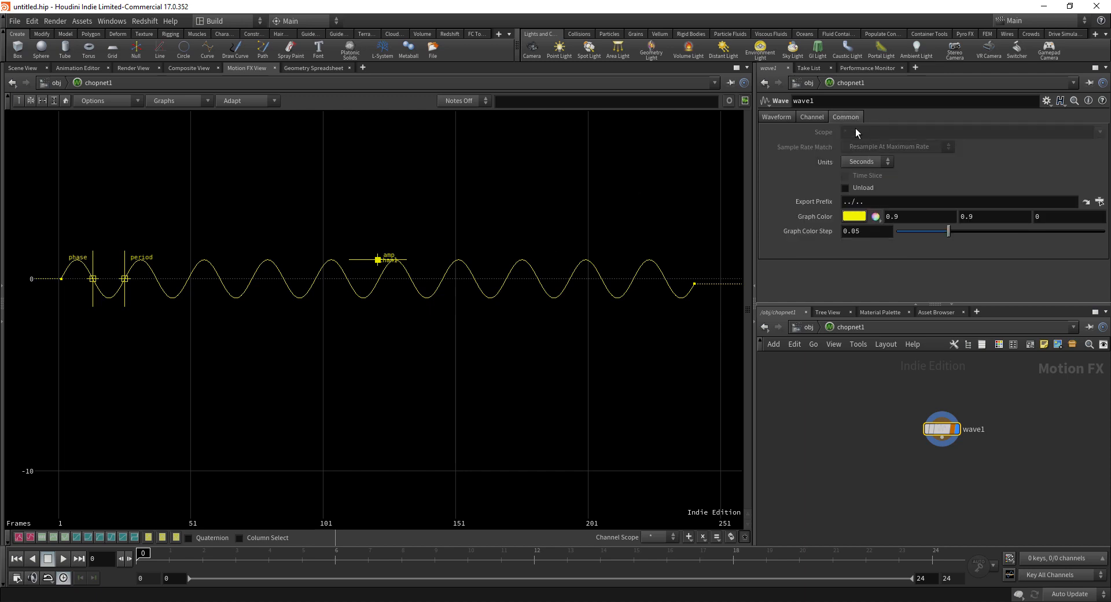
{"action": "left_click", "coordinate": [845, 188]}
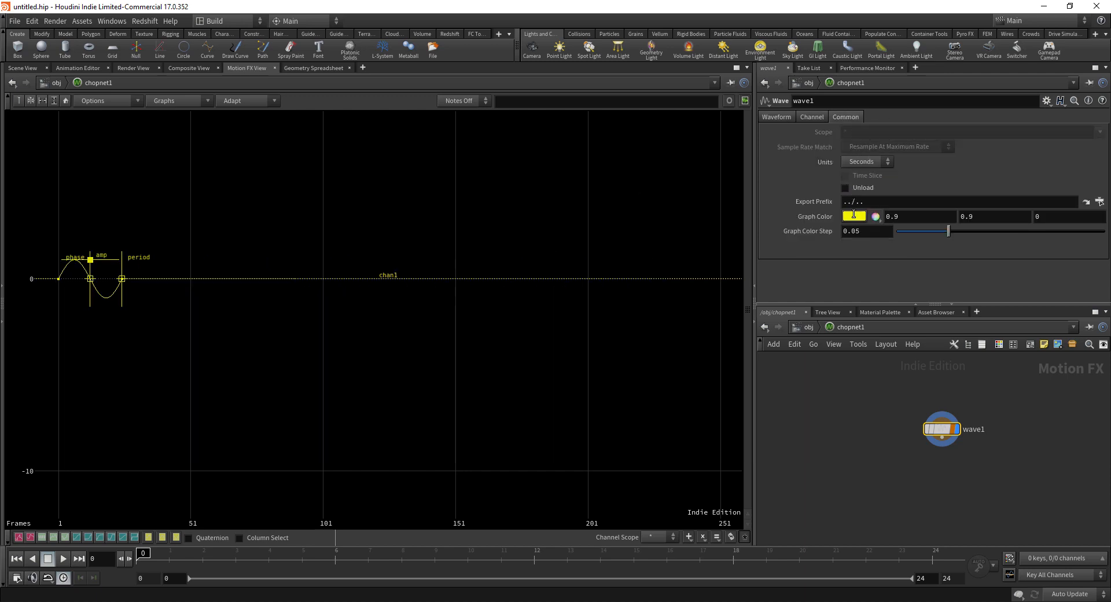
{"action": "left_click", "coordinate": [65, 101]}
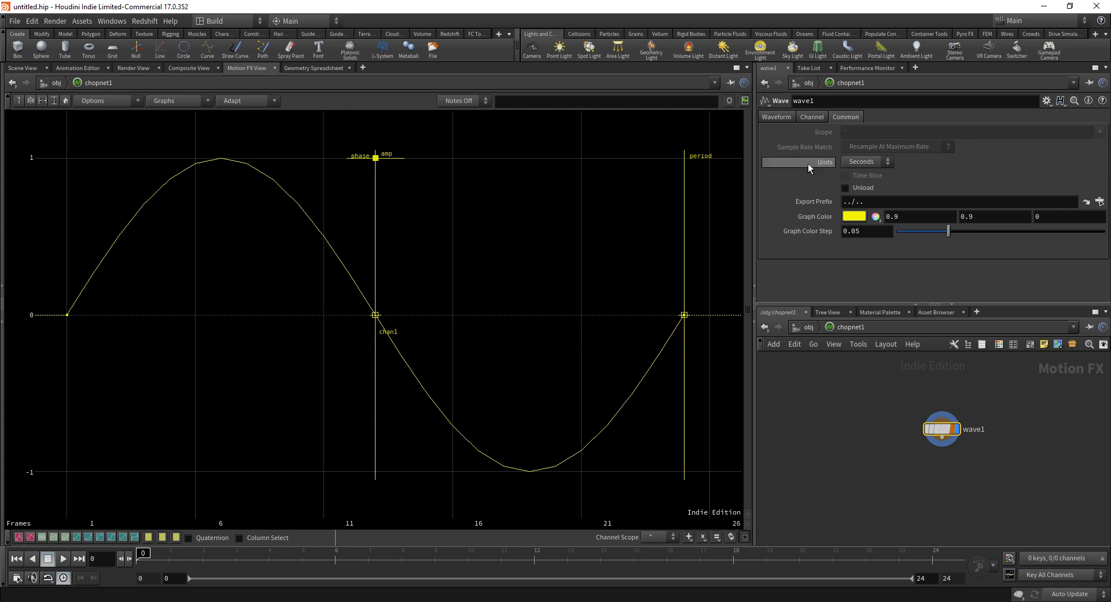
{"action": "left_click", "coordinate": [776, 117]}
Step: Turn on the current-frame marker and scrub the playbar to frame 24
{"action": "right_click_drag", "start_coordinate": [412, 192], "coordinate": [334, 311]}
{"action": "middle_click_drag", "start_coordinate": [537, 250], "coordinate": [521, 309]}
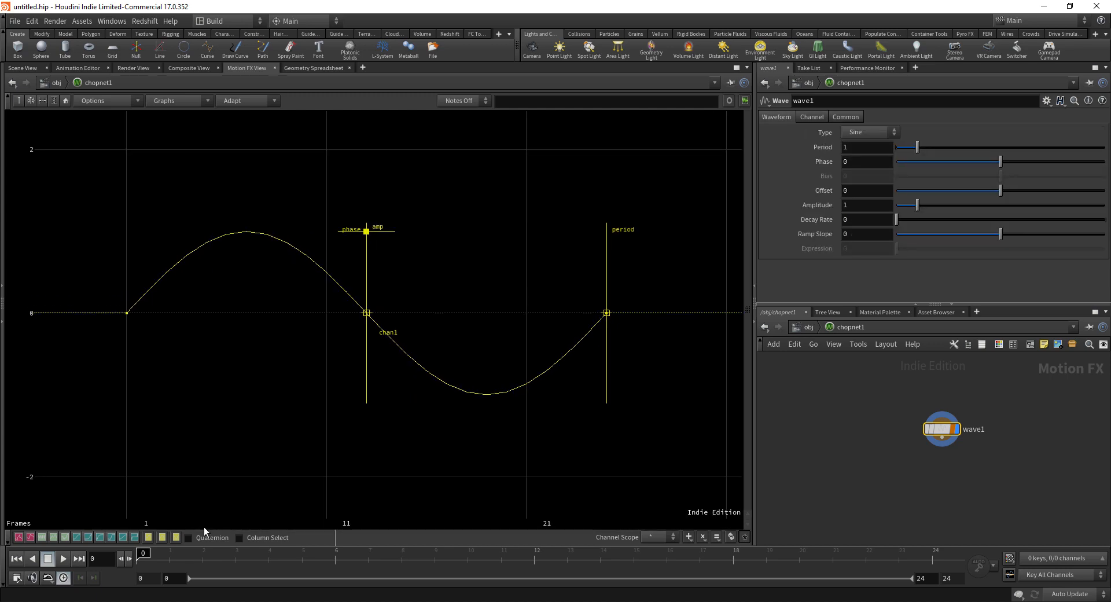
{"action": "left_click", "coordinate": [16, 102]}
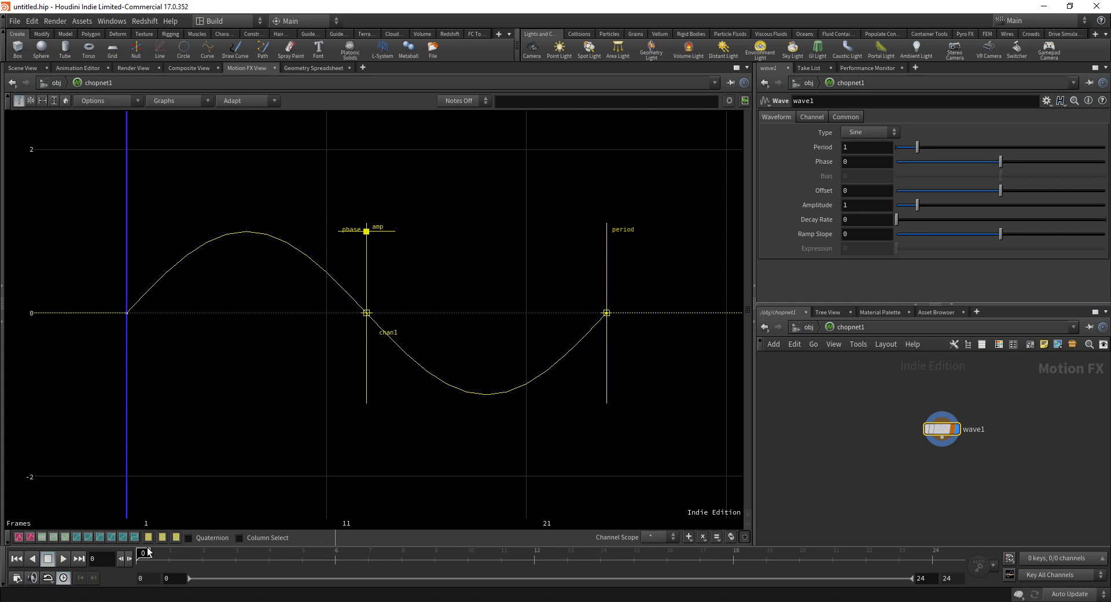
{"action": "left_click_drag", "start_coordinate": [145, 557], "coordinate": [937, 559]}
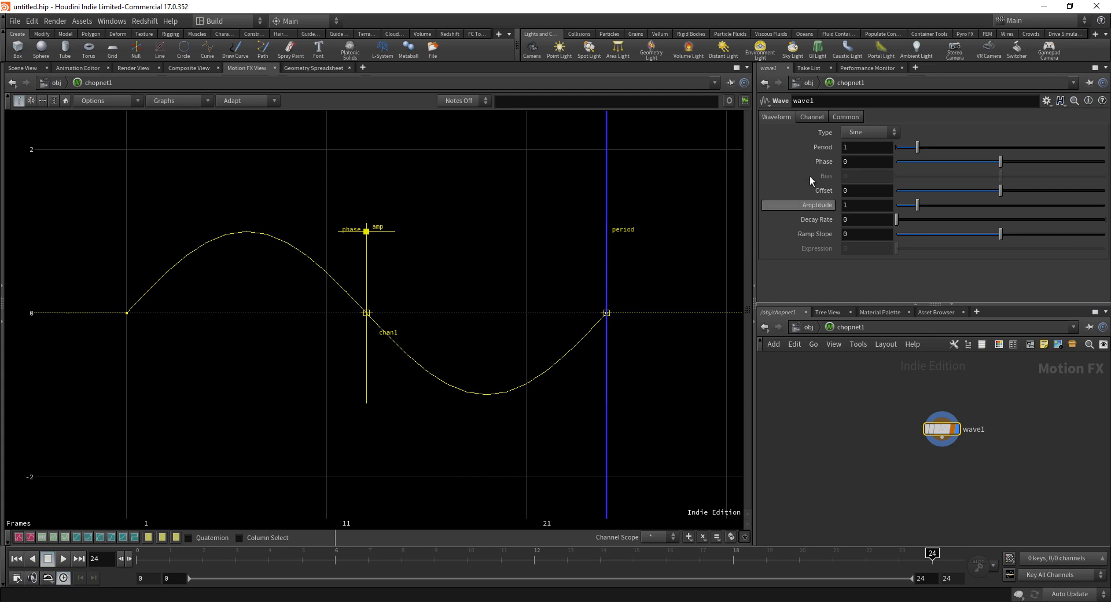
Step: Set wave1's Period to 0.5
{"action": "left_click", "coordinate": [855, 146]}
{"action": "type", "text": "0.5"}
{"action": "key", "text": "Return"}
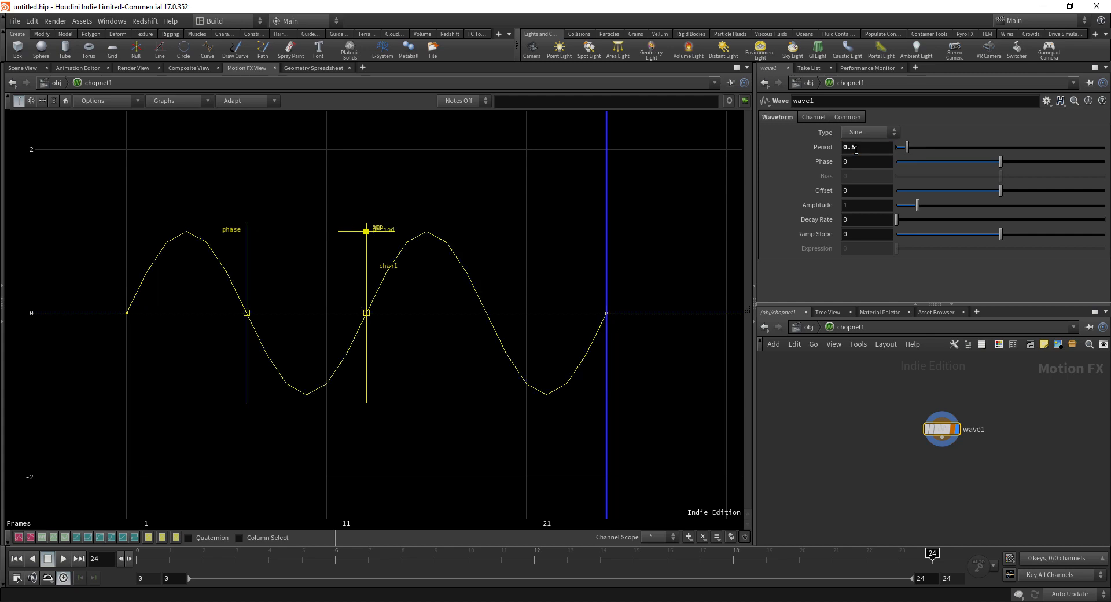
{"action": "right_click_drag", "start_coordinate": [414, 210], "coordinate": [420, 266]}
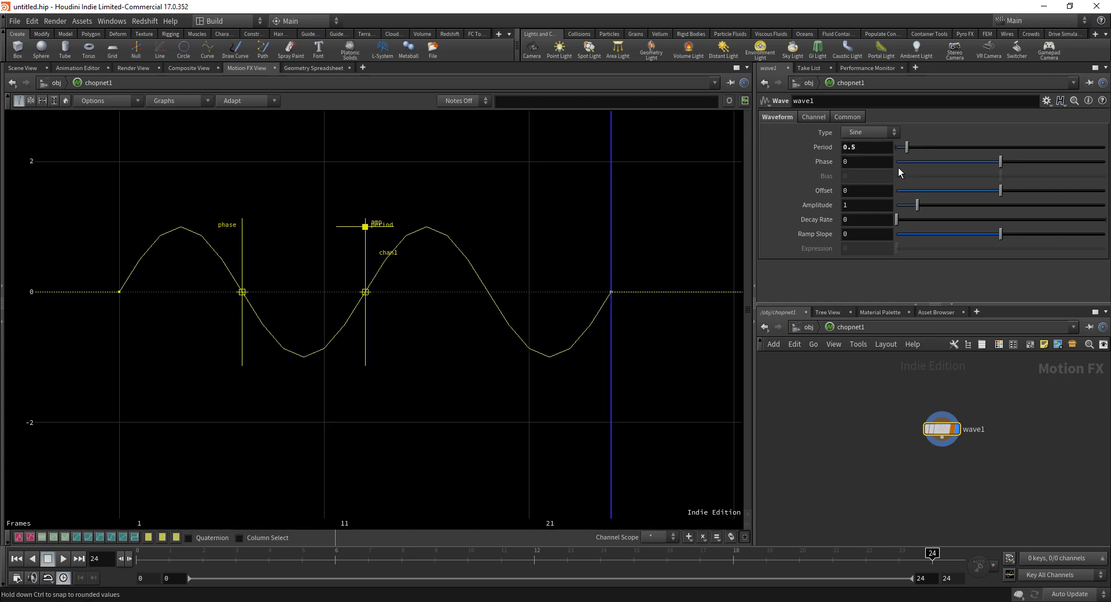
Step: Replace the Period with the expression 1/5 and inspect the five cycles in the graph
{"action": "left_click", "coordinate": [870, 150]}
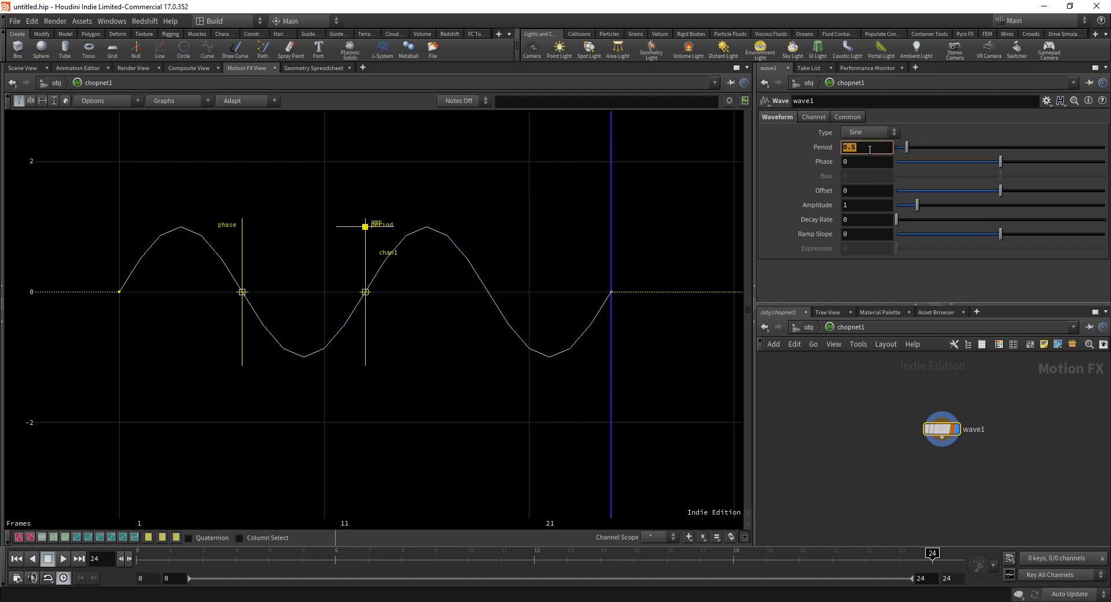
{"action": "type", "text": "1/"}
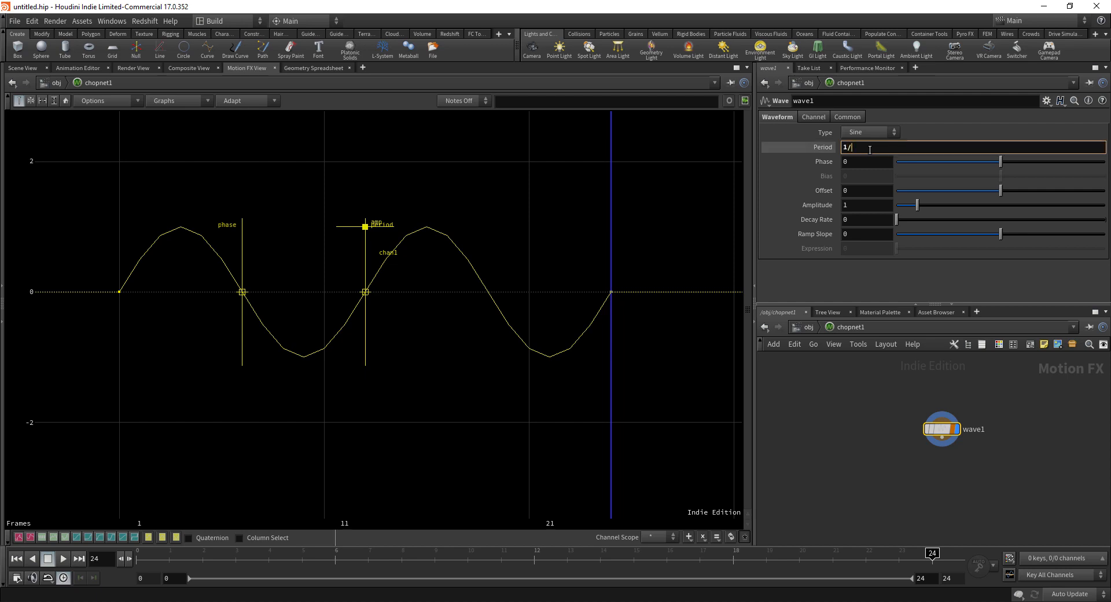
{"action": "type", "text": "5"}
{"action": "key", "text": "Return"}
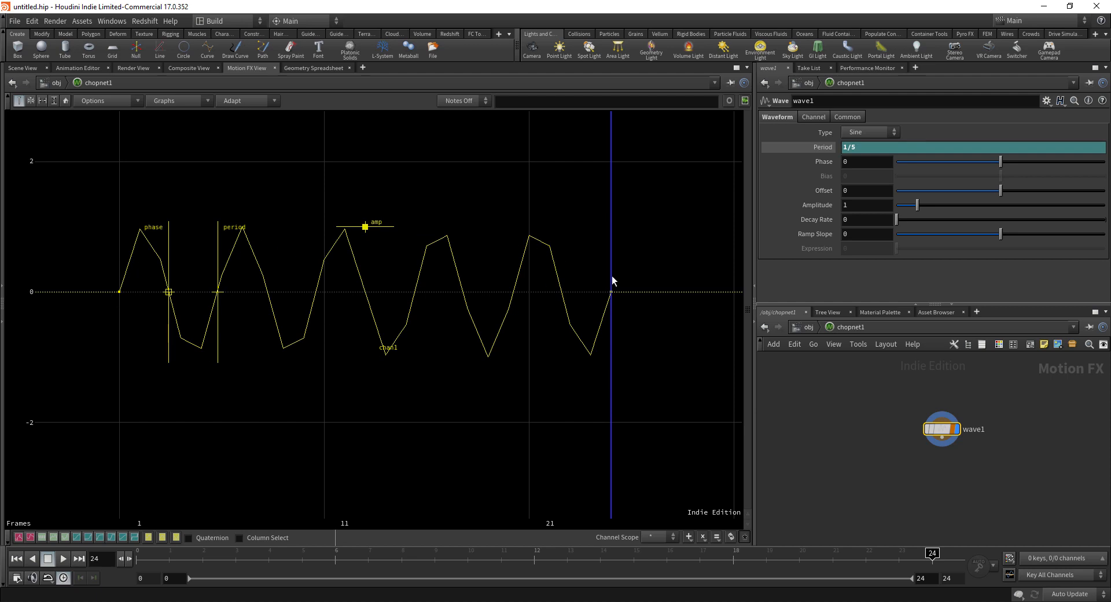
{"action": "right_click_drag", "start_coordinate": [470, 337], "coordinate": [469, 377]}
{"action": "middle_click_drag", "start_coordinate": [470, 377], "coordinate": [540, 377]}
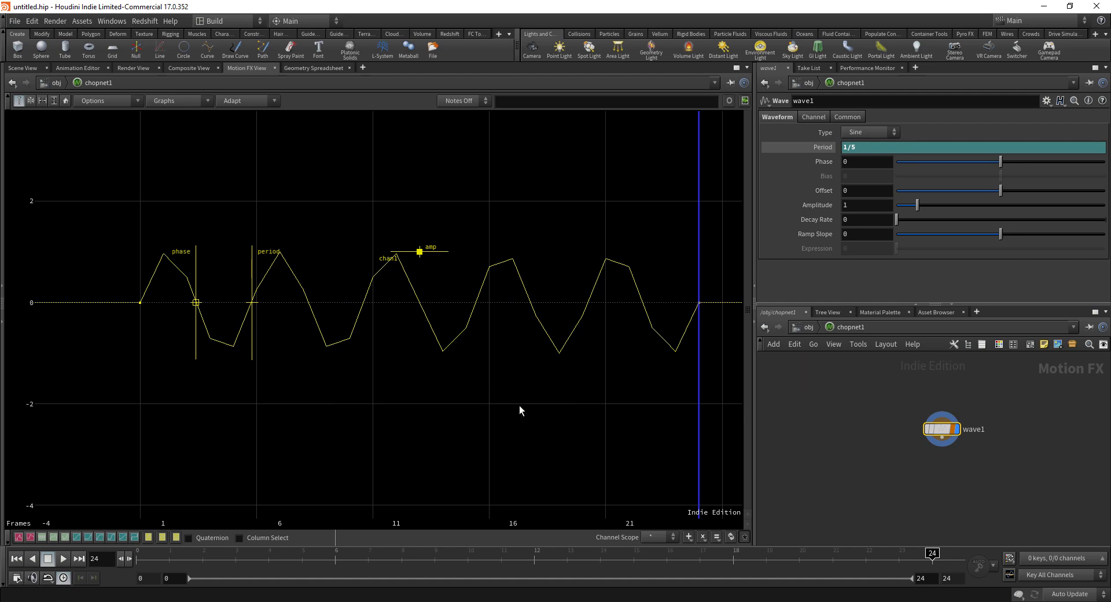
{"action": "middle_click_drag", "start_coordinate": [367, 337], "coordinate": [340, 335]}
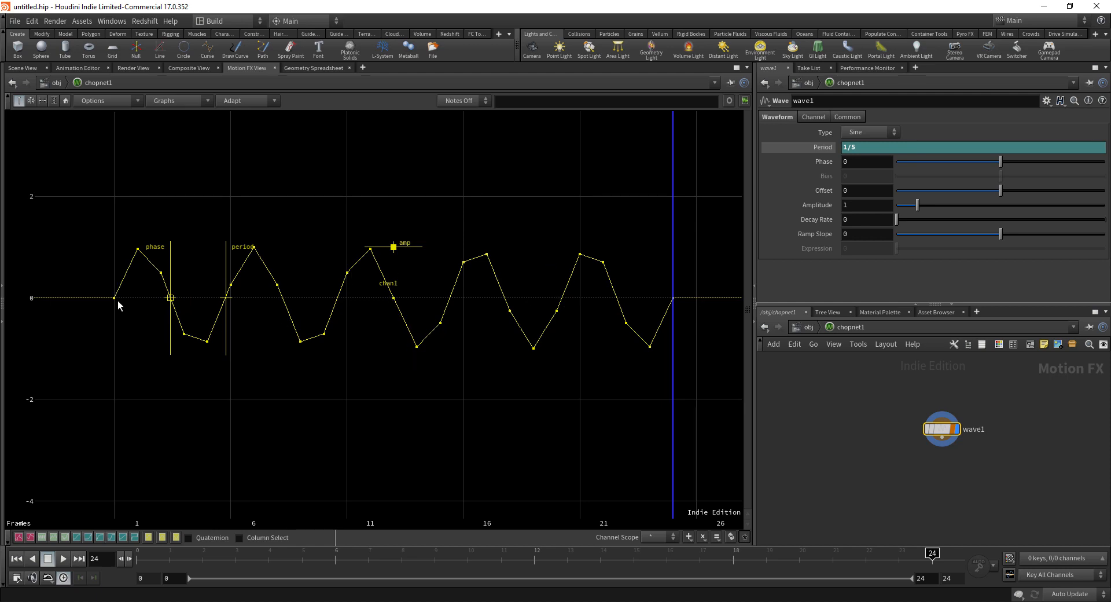
Step: Drag wave1's Sample Rate up to about 108.3 on the Channel tab
{"action": "left_click", "coordinate": [814, 116]}
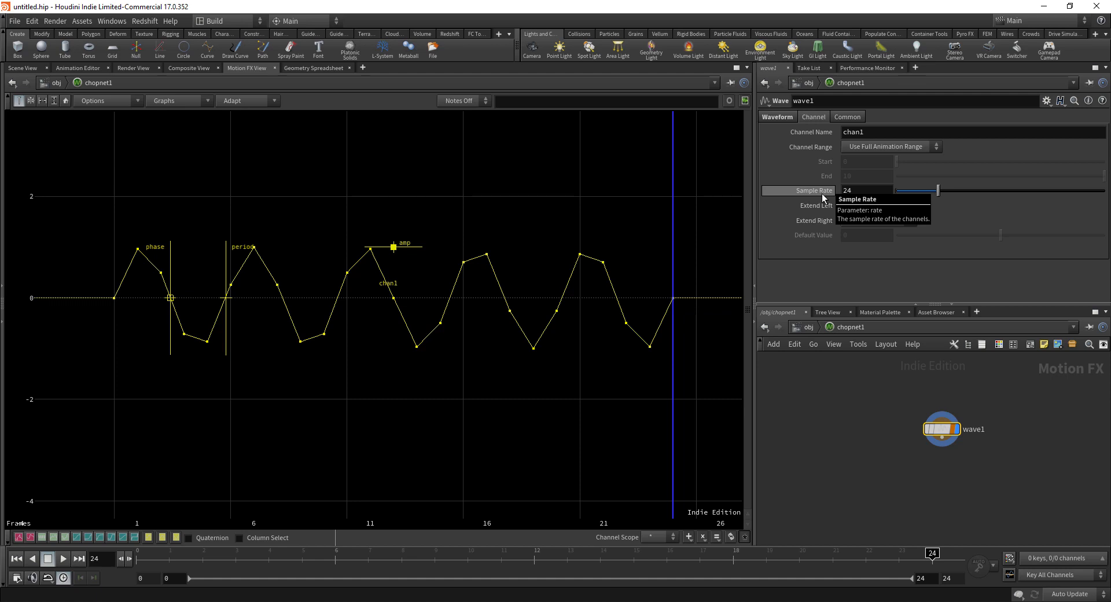
{"action": "left_click_drag", "start_coordinate": [941, 190], "coordinate": [1083, 190]}
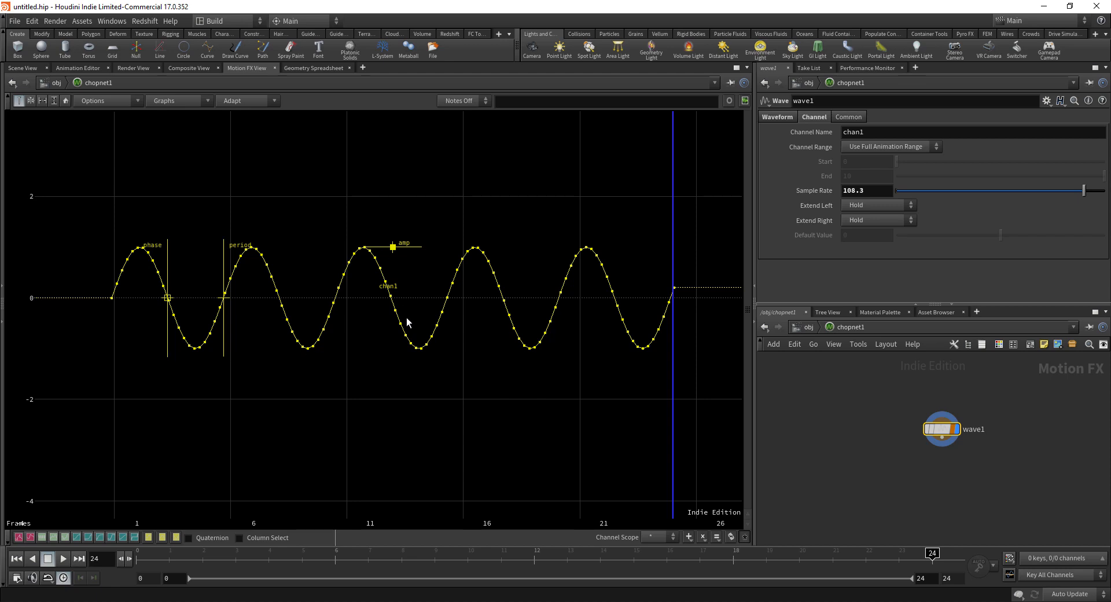
{"action": "middle_click_drag", "start_coordinate": [408, 318], "coordinate": [399, 300]}
{"action": "mouse_move", "coordinate": [416, 270]}
{"action": "right_mouse_down"}
{"action": "mouse_move", "coordinate": [429, 303]}
{"action": "mouse_move", "coordinate": [410, 263]}
{"action": "right_mouse_up"}
{"action": "middle_click_drag", "start_coordinate": [411, 263], "coordinate": [408, 288]}
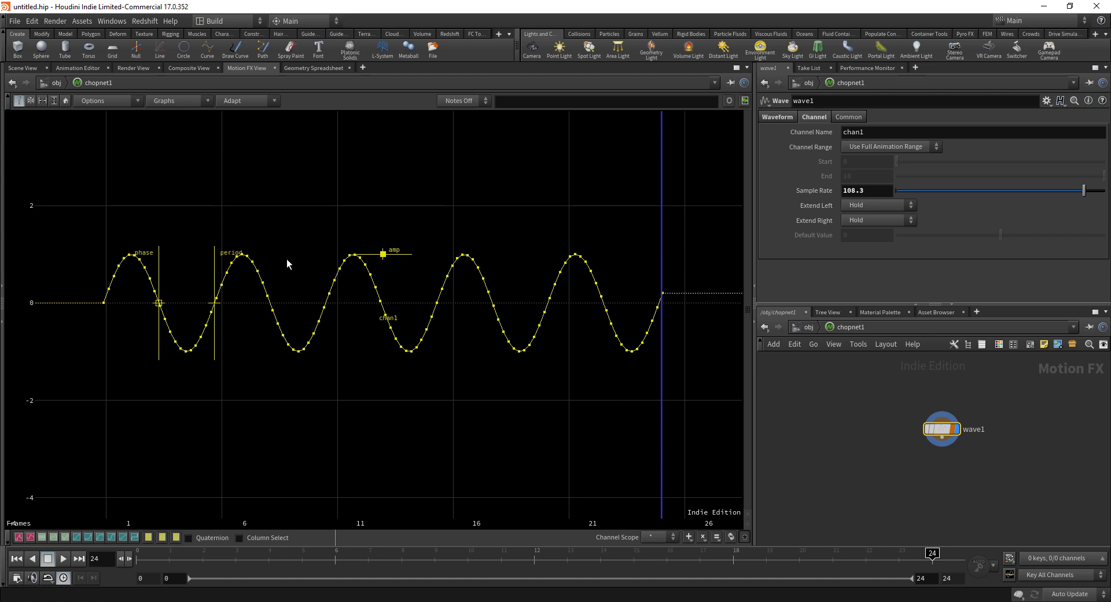
Step: Enter a Sample Rate of 10000 so the sine curve is smooth
{"action": "left_click", "coordinate": [850, 191]}
{"action": "type", "text": "10000"}
{"action": "key", "text": "Return"}
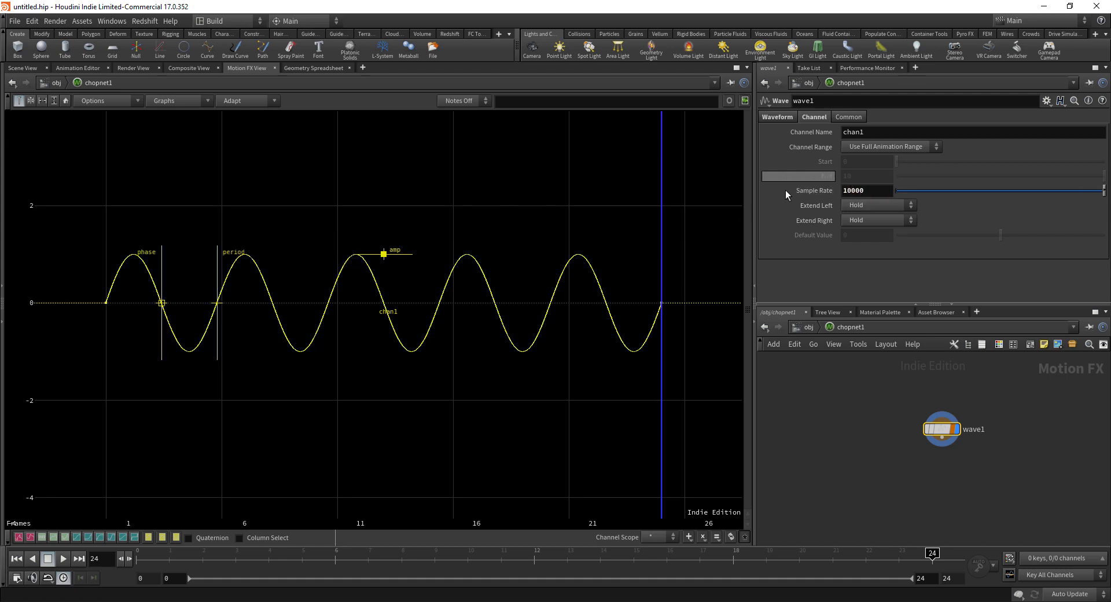
{"action": "middle_click_drag", "start_coordinate": [481, 210], "coordinate": [480, 215]}
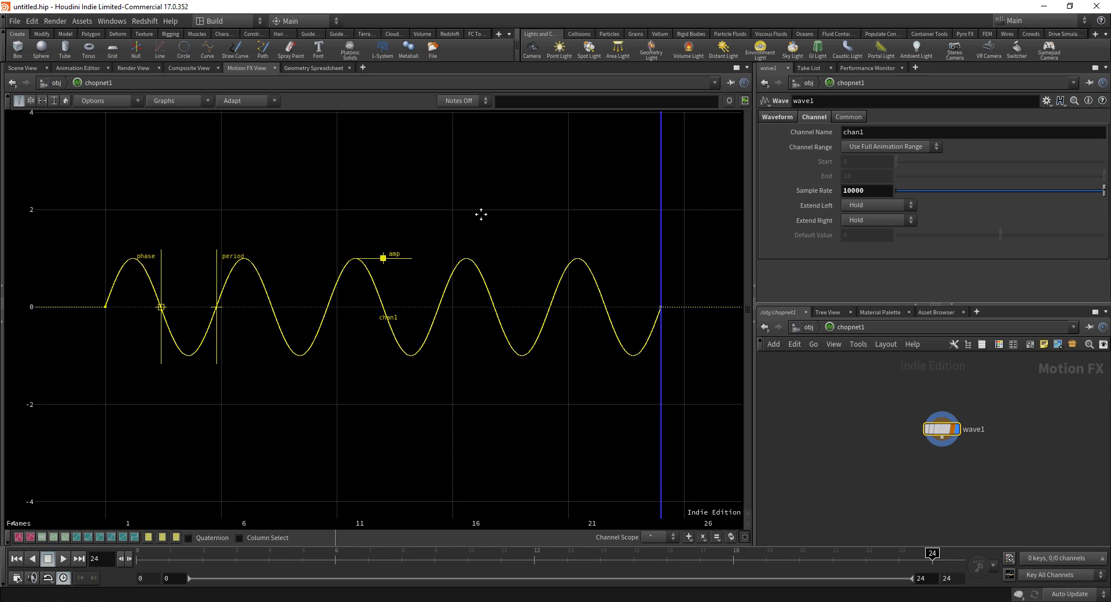
{"action": "left_click", "coordinate": [778, 117]}
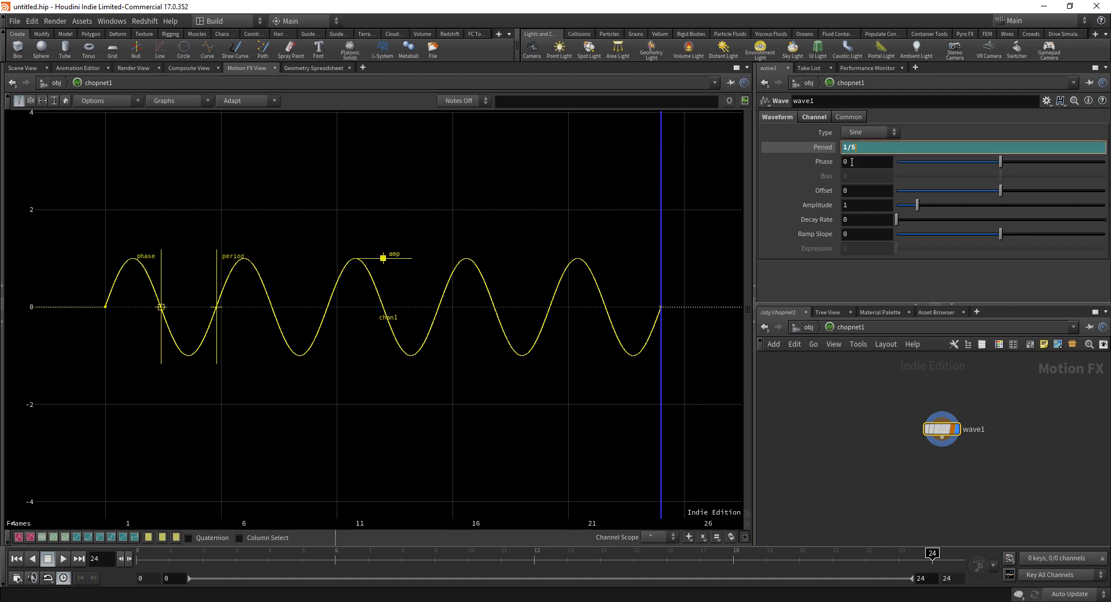
Step: Set wave1's period to 1/440 and zoom in on the dense wave
{"action": "type", "text": "440"}
{"action": "key", "text": "Return"}
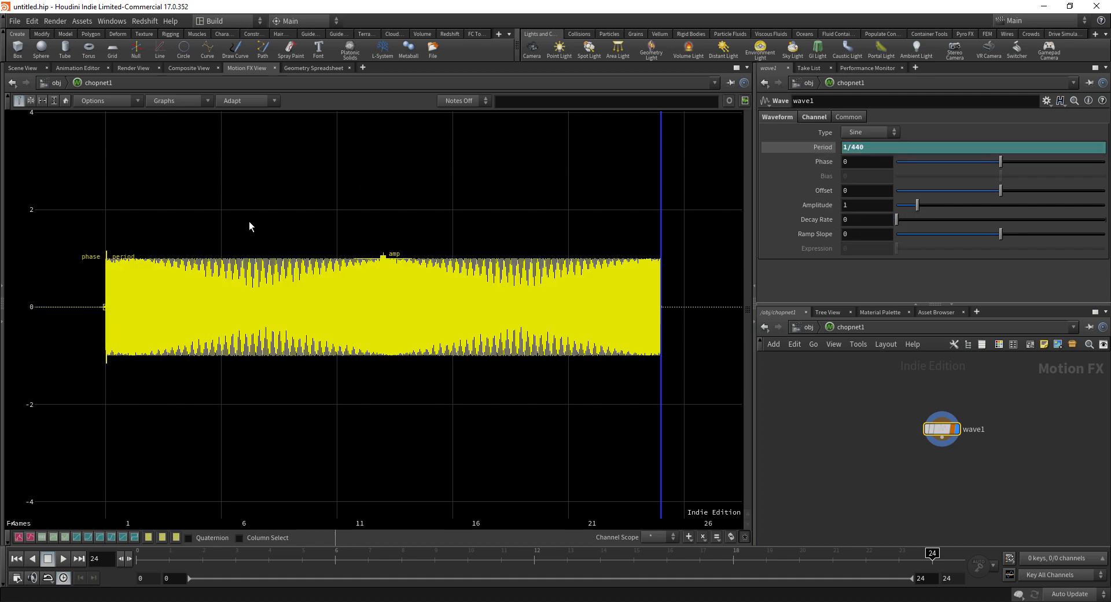
{"action": "middle_click_drag", "start_coordinate": [258, 374], "coordinate": [274, 395]}
{"action": "right_click_drag", "start_coordinate": [274, 394], "coordinate": [194, 304]}
{"action": "right_click_drag", "start_coordinate": [266, 289], "coordinate": [441, 250]}
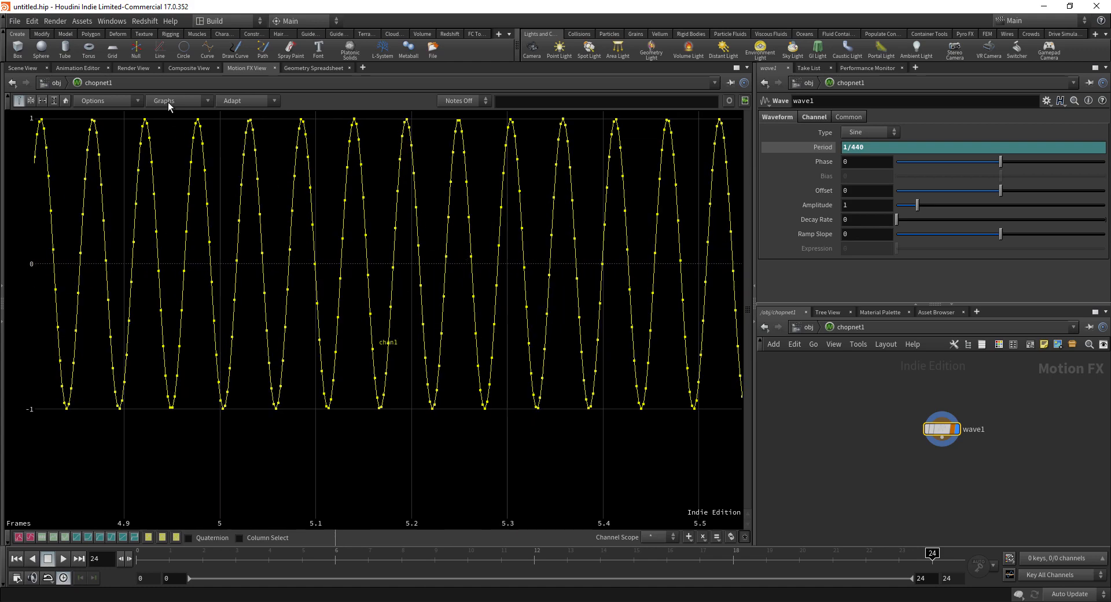
Step: Frame the whole channel, stretch the waveform taller, and open the Windows menu
{"action": "left_click", "coordinate": [65, 101]}
{"action": "right_click_drag", "start_coordinate": [440, 397], "coordinate": [394, 365]}
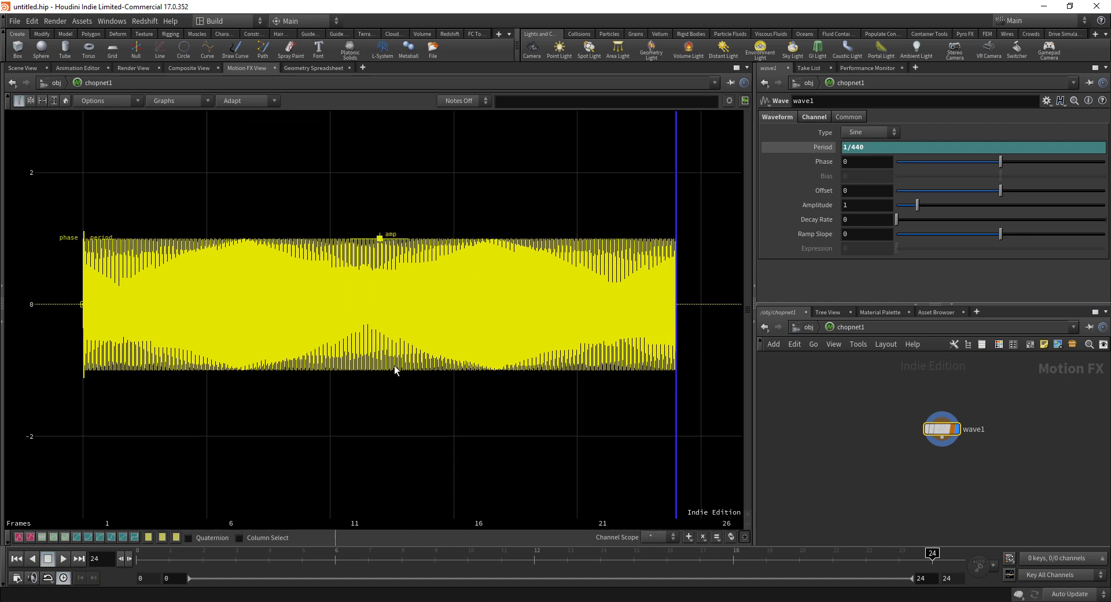
{"action": "left_click", "coordinate": [112, 21]}
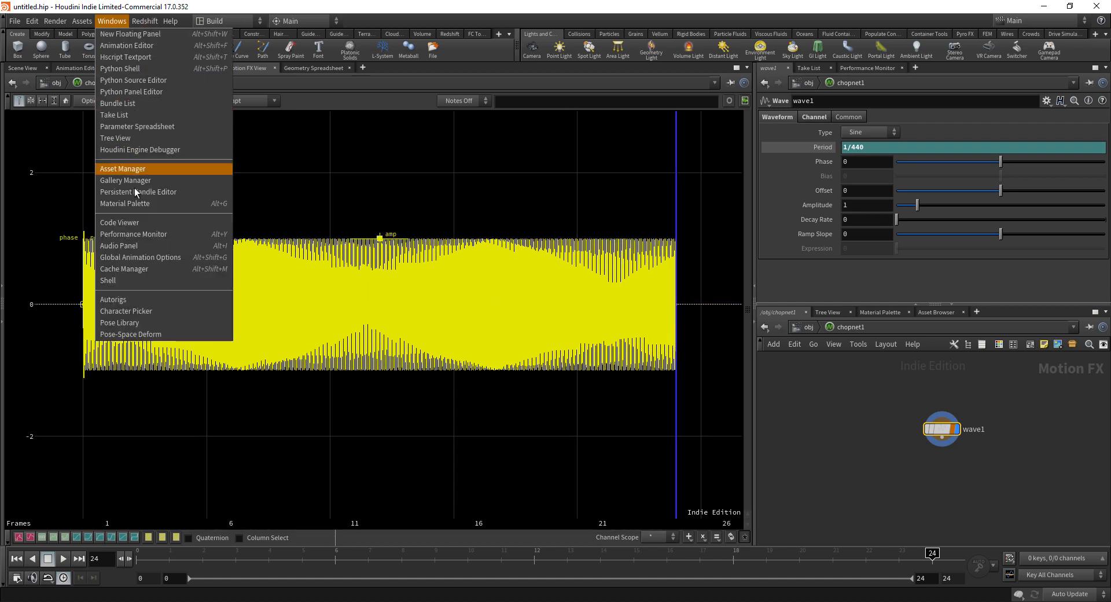
Step: In the Audio Panel, set the source to CHOP with wave1 as the audio source
{"action": "left_click", "coordinate": [204, 248]}
{"action": "left_click_drag", "start_coordinate": [566, 124], "coordinate": [437, 128]}
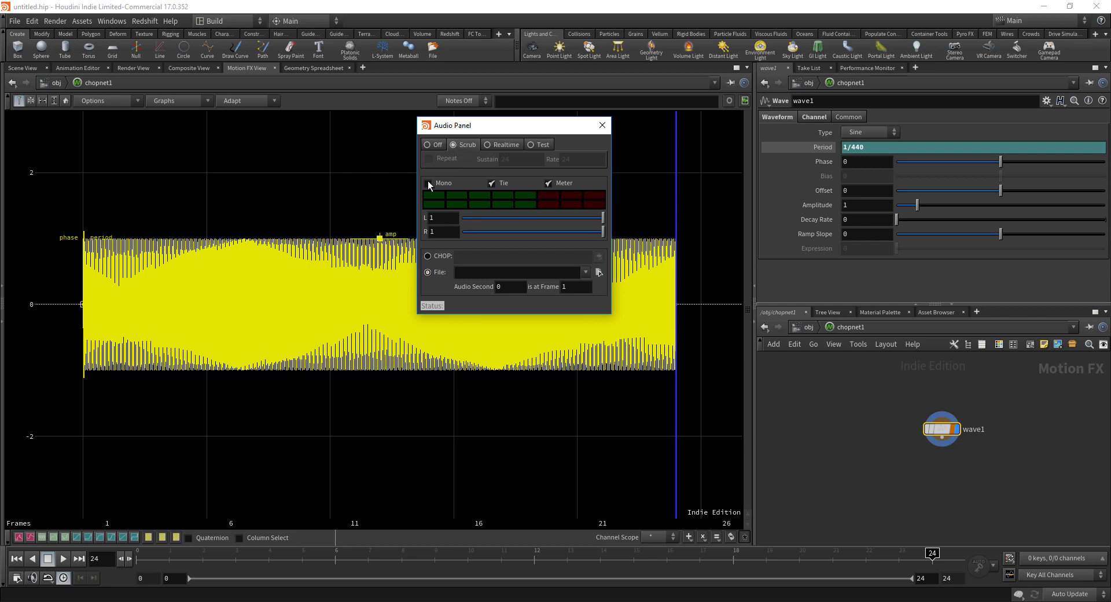
{"action": "left_click", "coordinate": [428, 255]}
{"action": "mouse_move", "coordinate": [940, 429]}
{"action": "left_click_drag", "start_coordinate": [941, 428], "coordinate": [507, 258]}
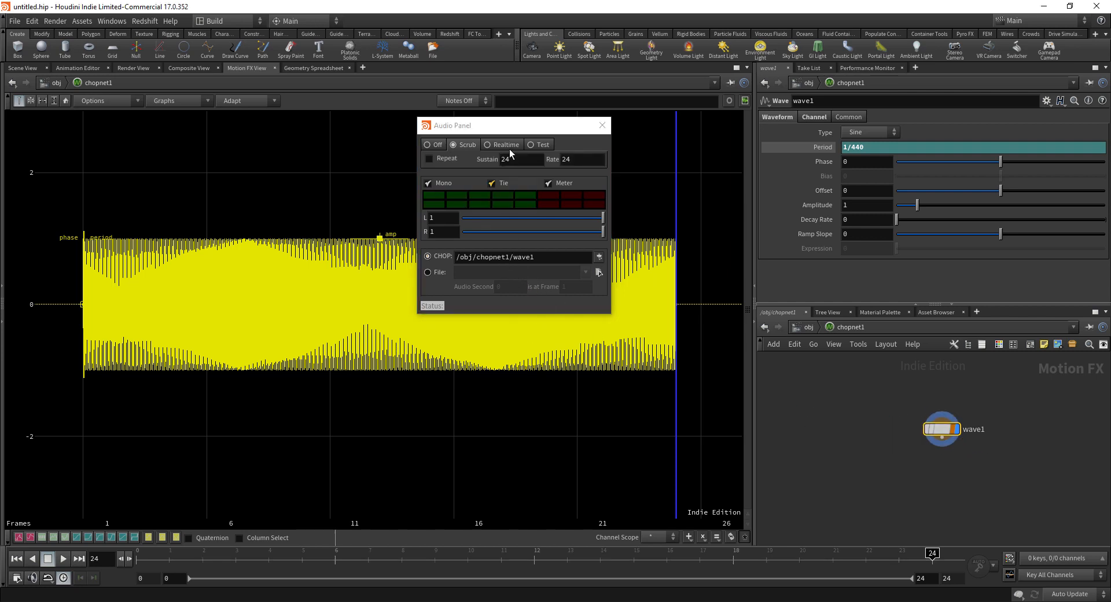
{"action": "left_click_drag", "start_coordinate": [505, 125], "coordinate": [533, 187]}
{"action": "left_click", "coordinate": [62, 579]}
{"action": "left_click", "coordinate": [63, 580]}
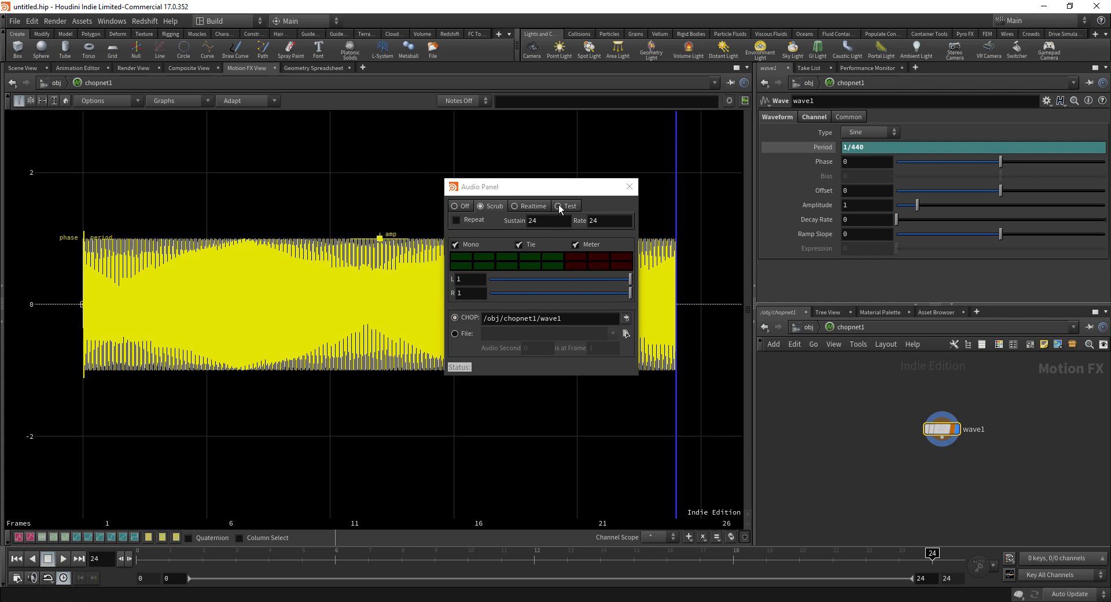
{"action": "left_click", "coordinate": [629, 186]}
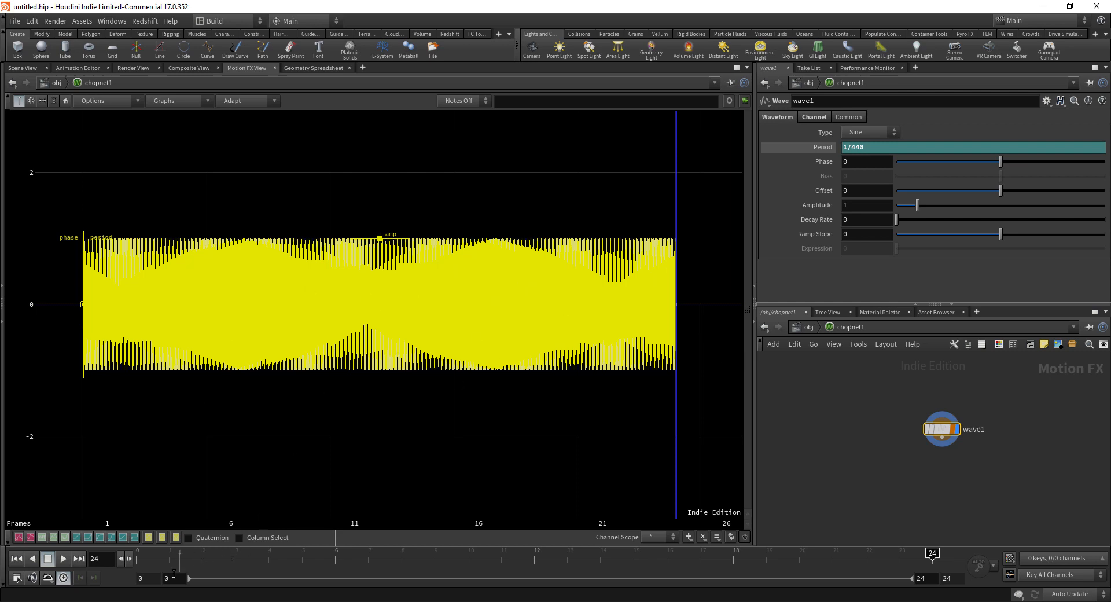
Step: Change the scene's end frame to 240
{"action": "double_click", "coordinate": [948, 578]}
{"action": "type", "text": "240"}
{"action": "key", "text": "Return"}
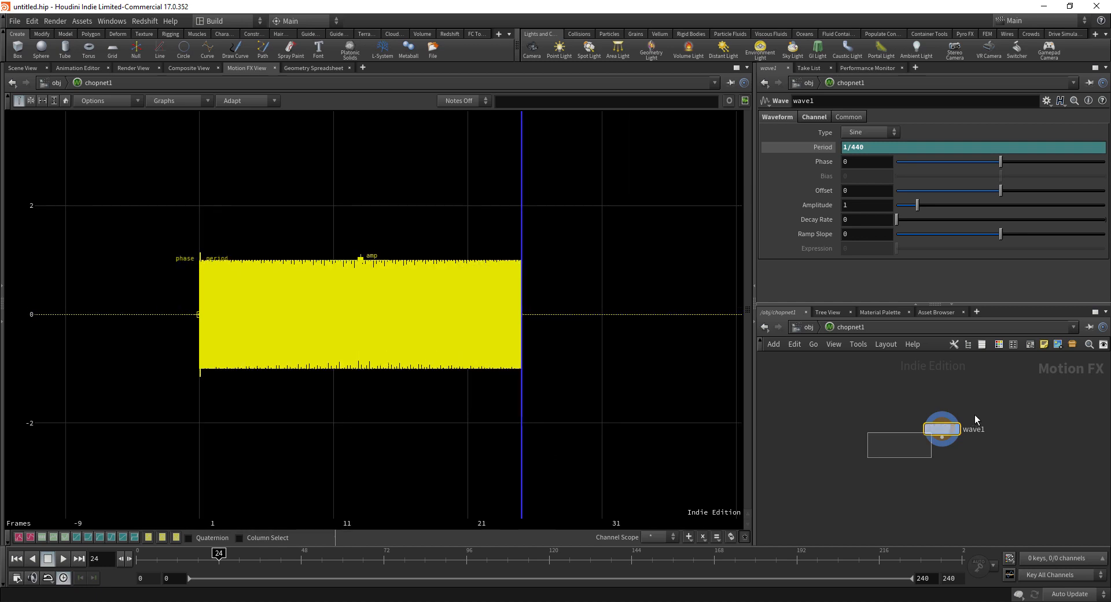
Step: Turn on Unload for wave1, frame the full-range wave, and bring the Audio Panel back
{"action": "left_click", "coordinate": [814, 117]}
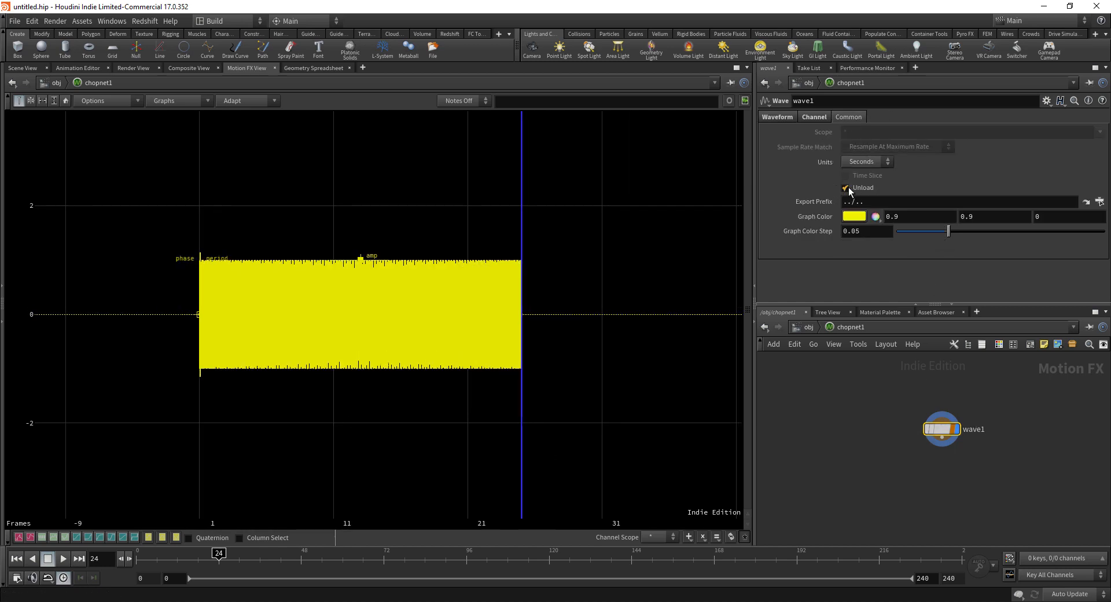
{"action": "left_click", "coordinate": [846, 187]}
{"action": "left_click", "coordinate": [67, 99]}
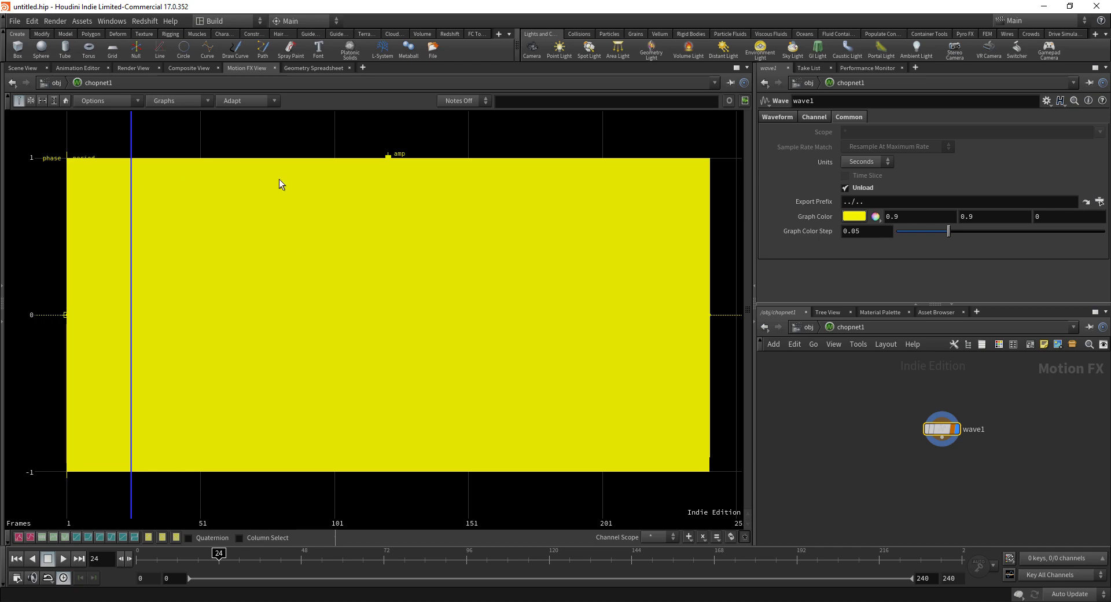
{"action": "right_click_drag", "start_coordinate": [228, 223], "coordinate": [342, 217]}
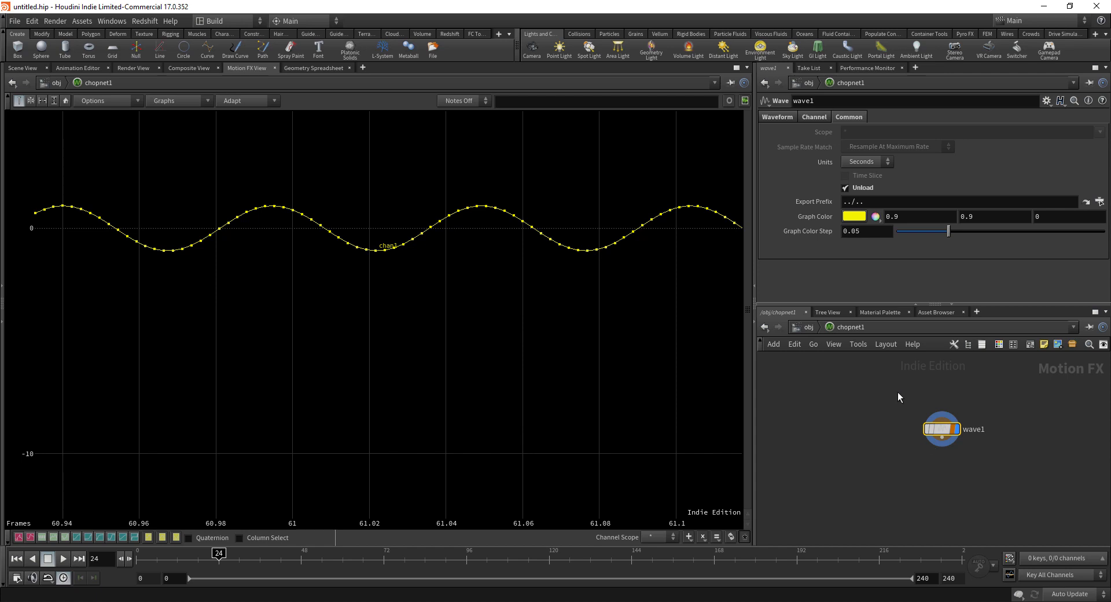
{"action": "left_click", "coordinate": [66, 100]}
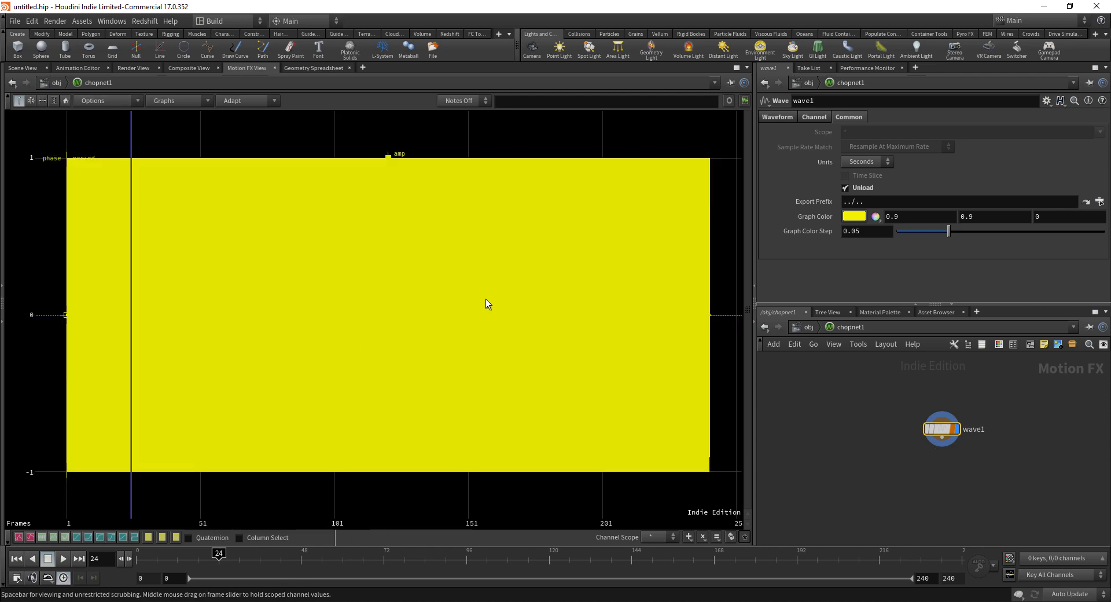
{"action": "key", "text": "alt+Tab"}
{"action": "left_click_drag", "start_coordinate": [578, 186], "coordinate": [627, 152]}
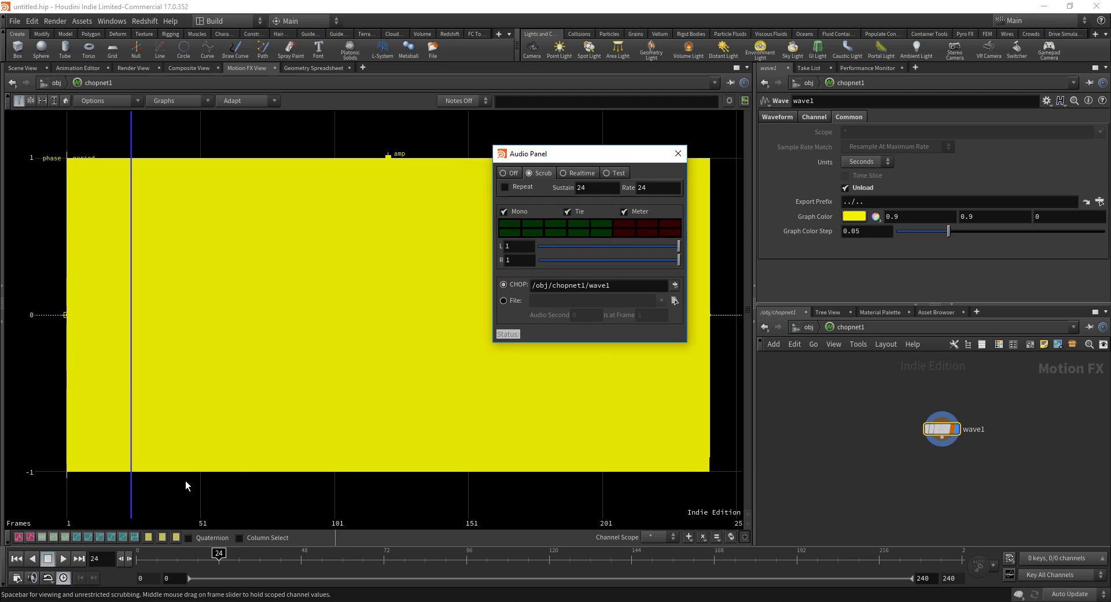
Step: Play the animation to hear wave1's 440-cycle tone, then stop playback
{"action": "left_click", "coordinate": [64, 558]}
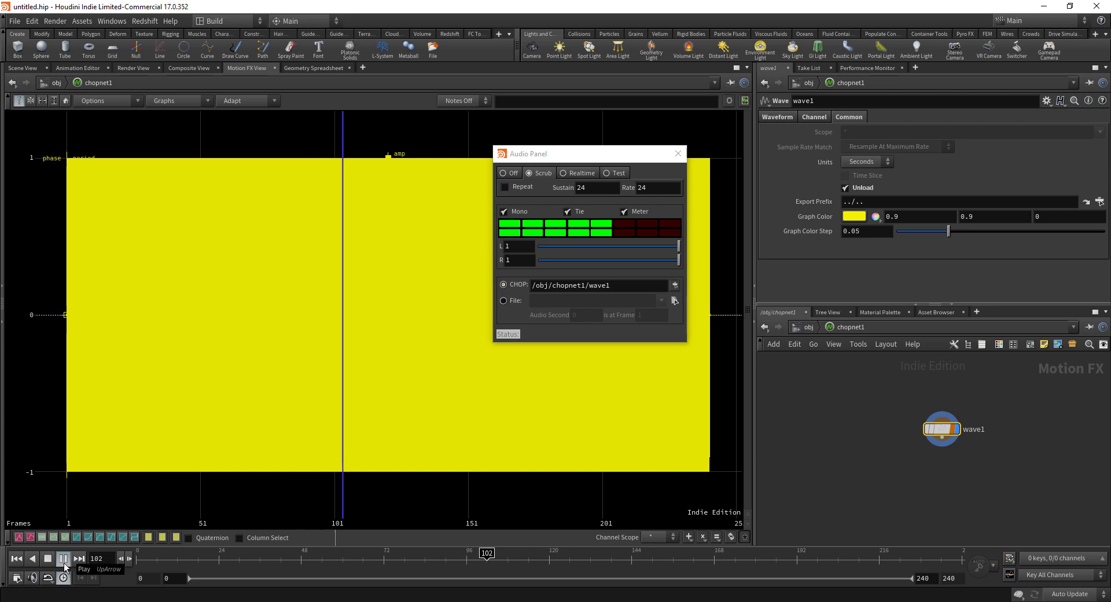
{"action": "left_click", "coordinate": [62, 555]}
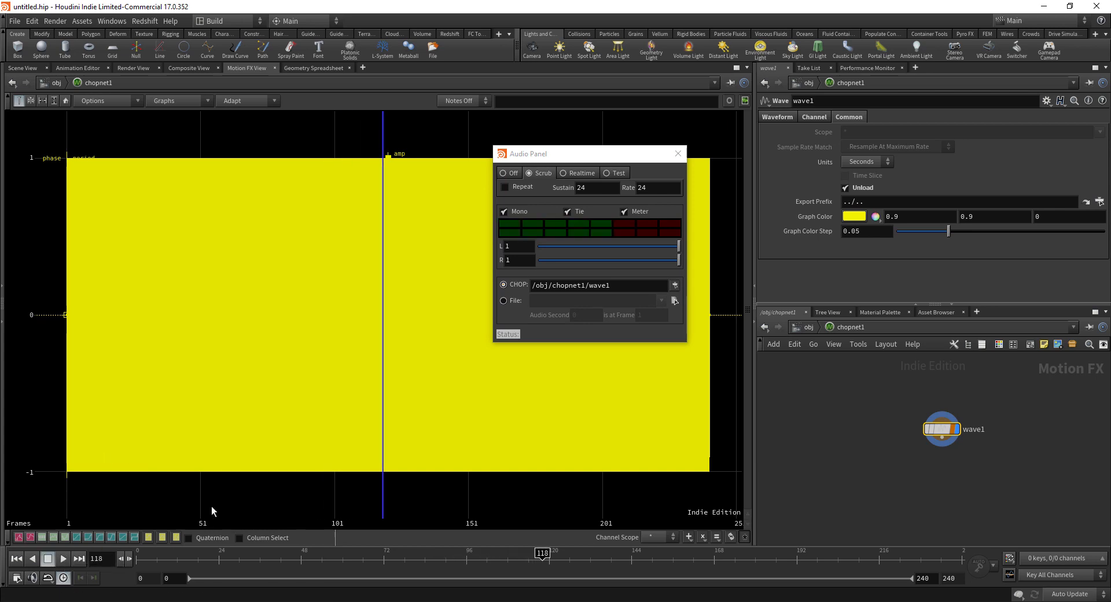
{"action": "left_click_drag", "start_coordinate": [558, 162], "coordinate": [611, 130]}
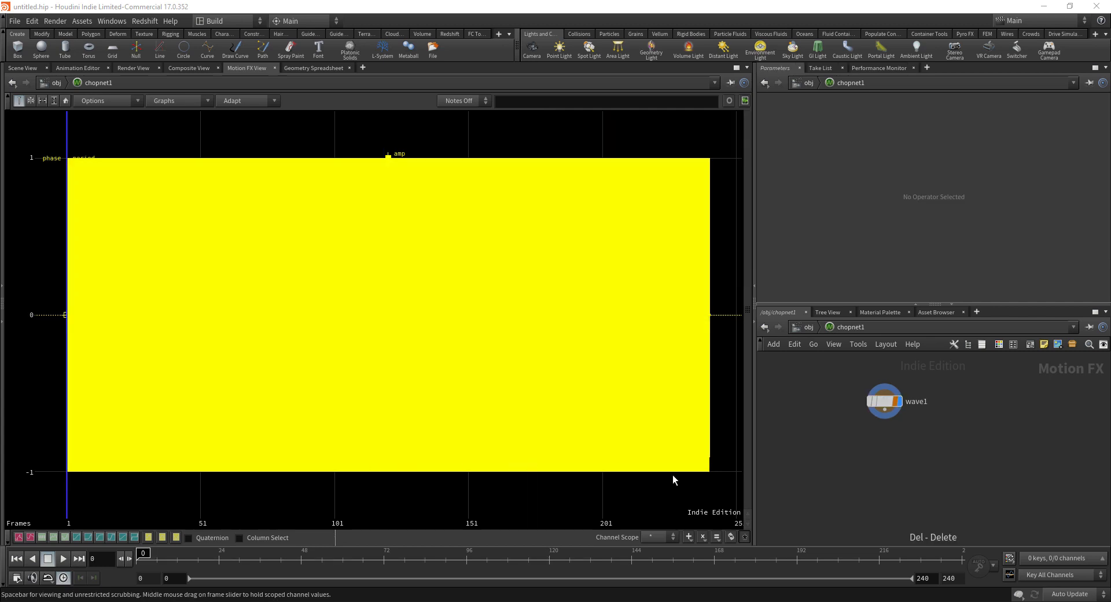
Step: Add an Oscillator CHOP, oscillator1 (Sine, 440), using the 'osc' search and position it below wave1
{"action": "key", "text": "Tab"}
{"action": "type", "text": "osc"}
{"action": "key", "text": "Return"}
{"action": "left_click", "coordinate": [845, 457]}
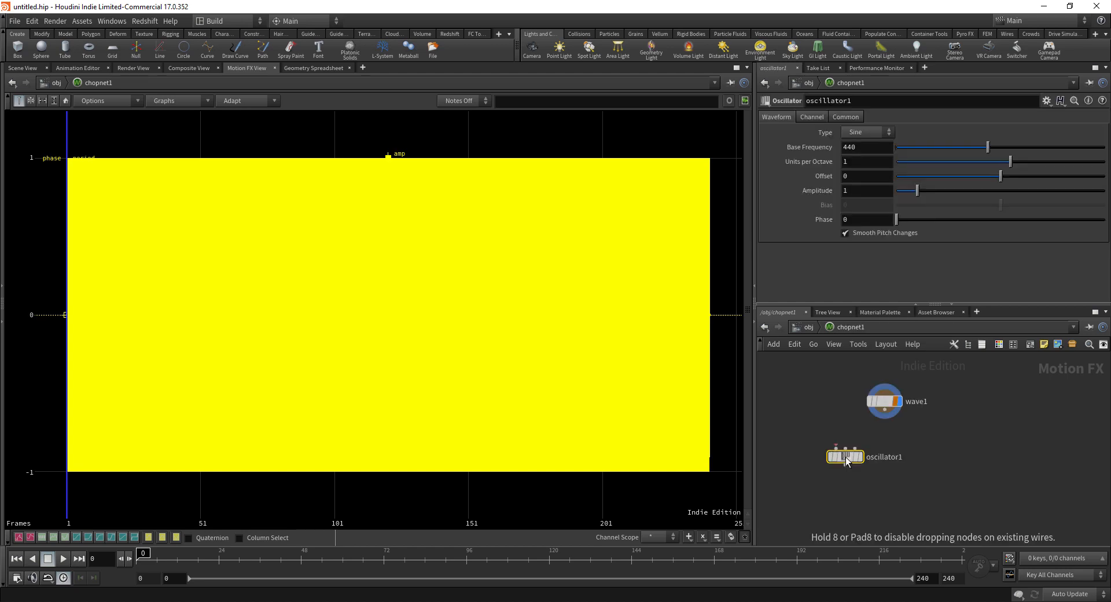
{"action": "mouse_move", "coordinate": [843, 456]}
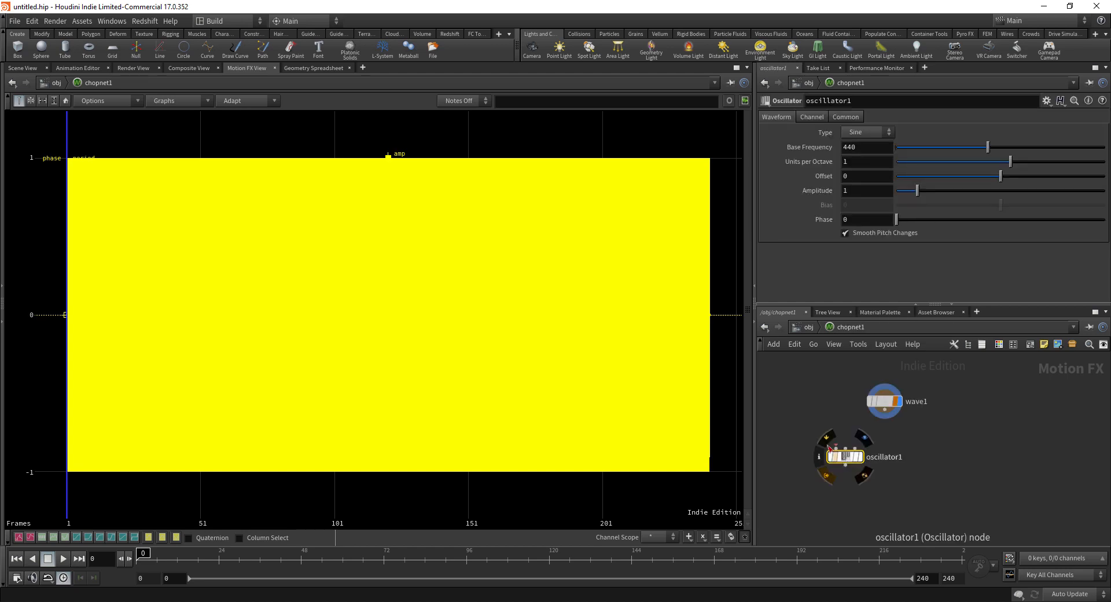
{"action": "mouse_move", "coordinate": [882, 397]}
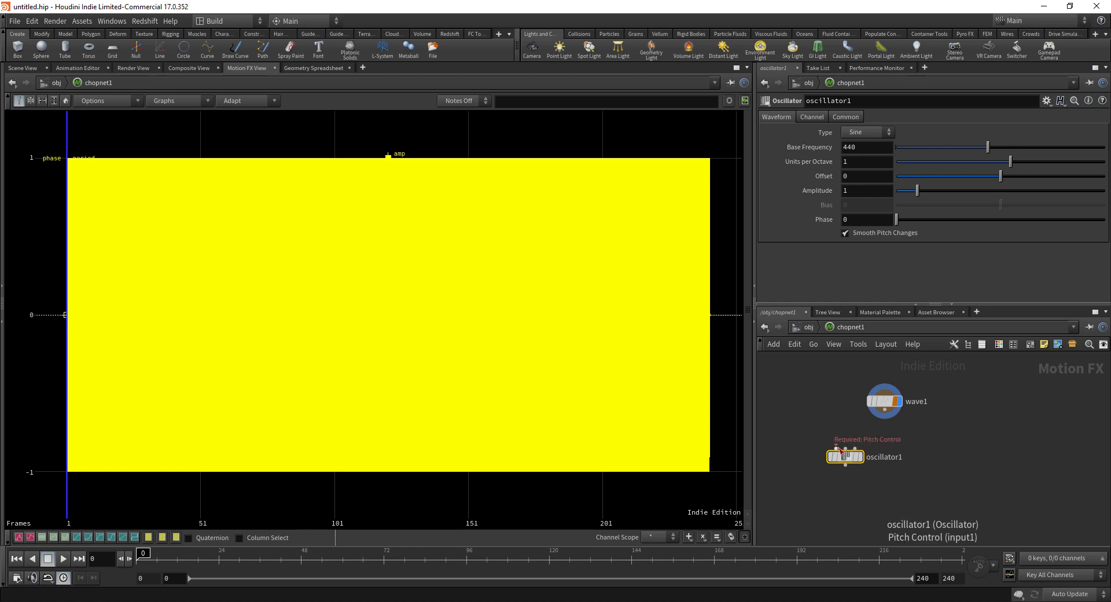
{"action": "left_click_drag", "start_coordinate": [846, 457], "coordinate": [851, 465]}
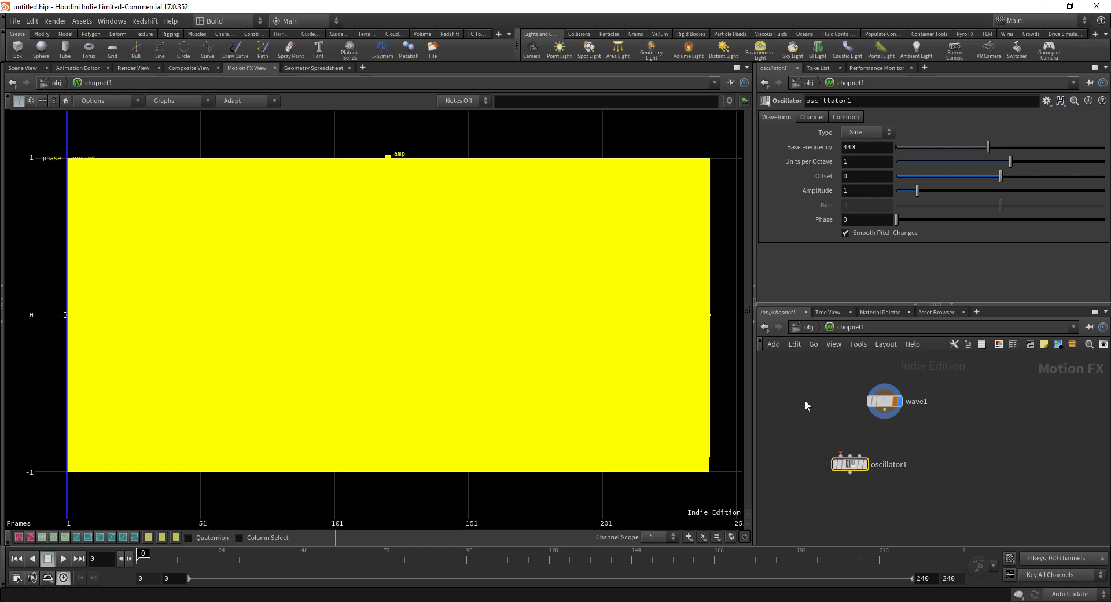
{"action": "mouse_move", "coordinate": [839, 463]}
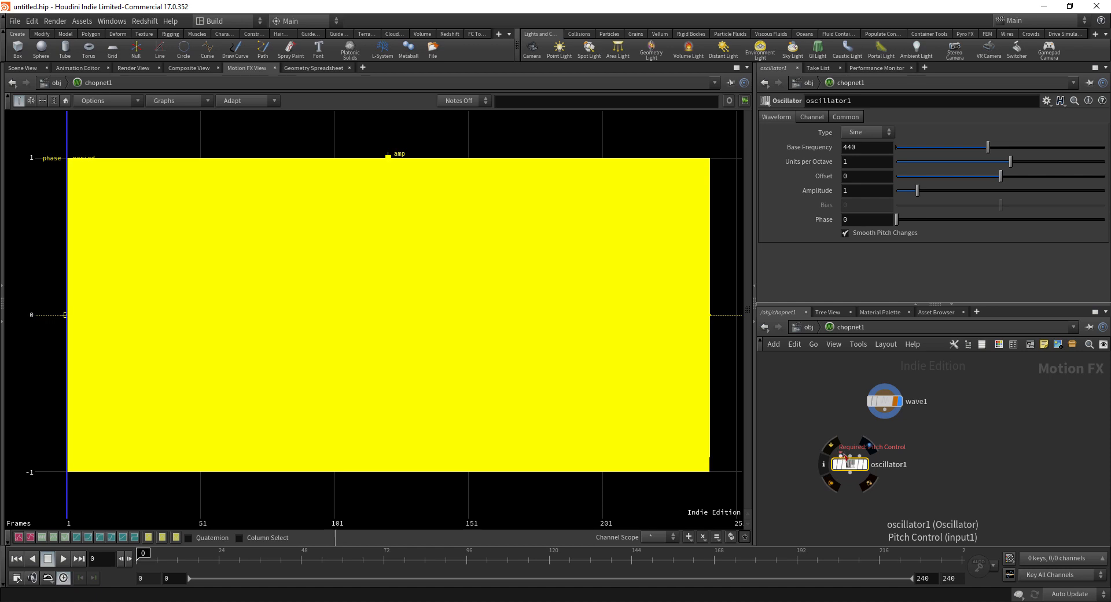
{"action": "left_click_drag", "start_coordinate": [848, 462], "coordinate": [838, 460]}
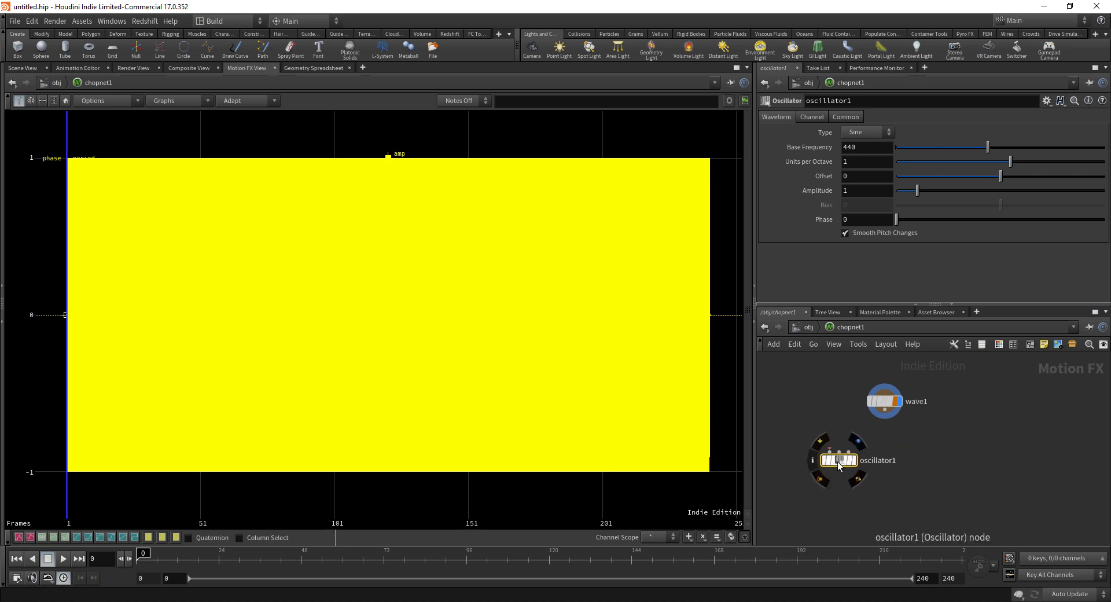
{"action": "mouse_move", "coordinate": [805, 212]}
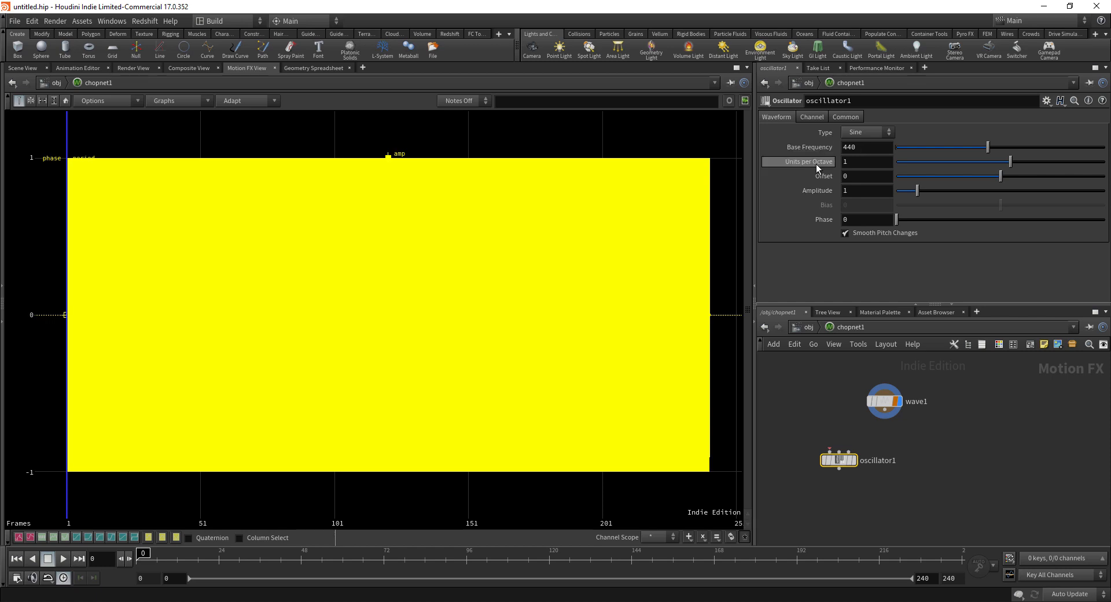
Step: Set oscillator1's Units per Octave to 12
{"action": "mouse_move", "coordinate": [827, 165]}
{"action": "left_click", "coordinate": [869, 162]}
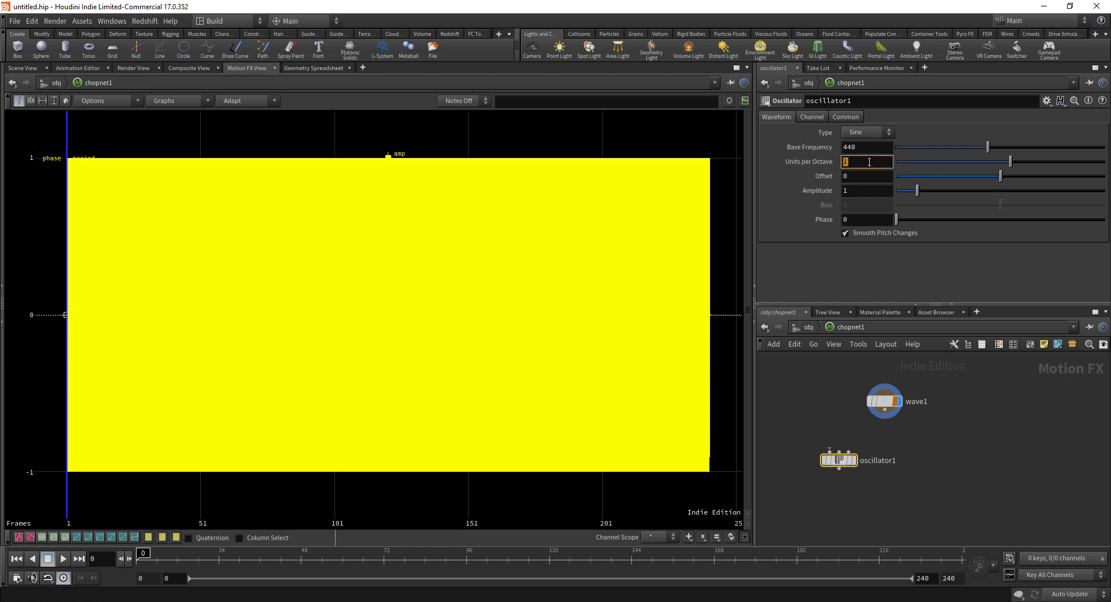
{"action": "type", "text": "12"}
{"action": "key", "text": "Return"}
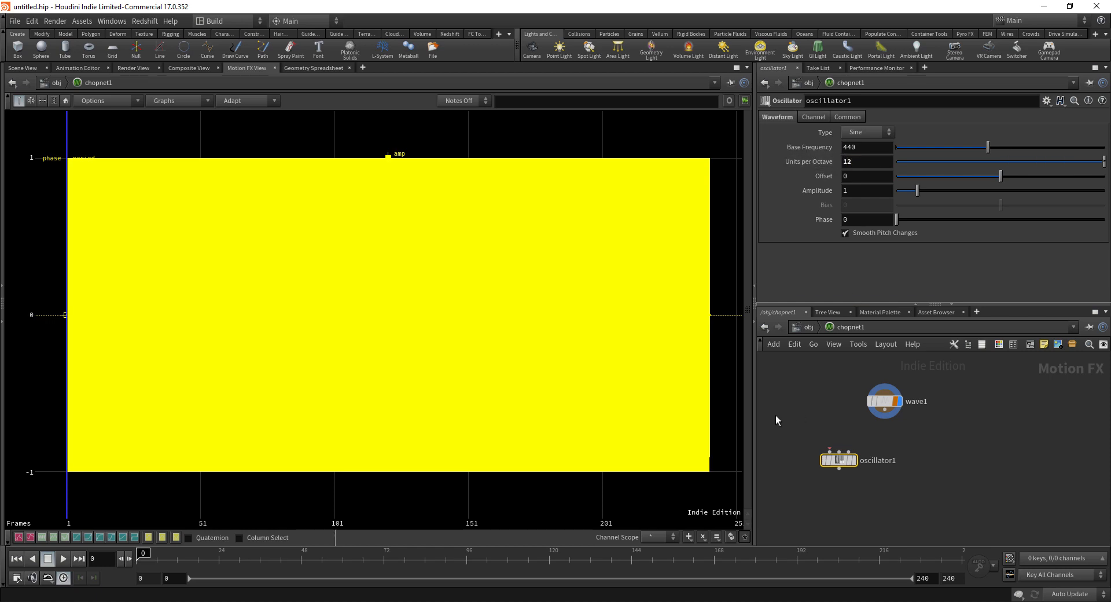
Step: Add a Constant CHOP and rename its channel to 'sound'
{"action": "left_click", "coordinate": [800, 391]}
{"action": "key", "text": "Tab"}
{"action": "type", "text": "const"}
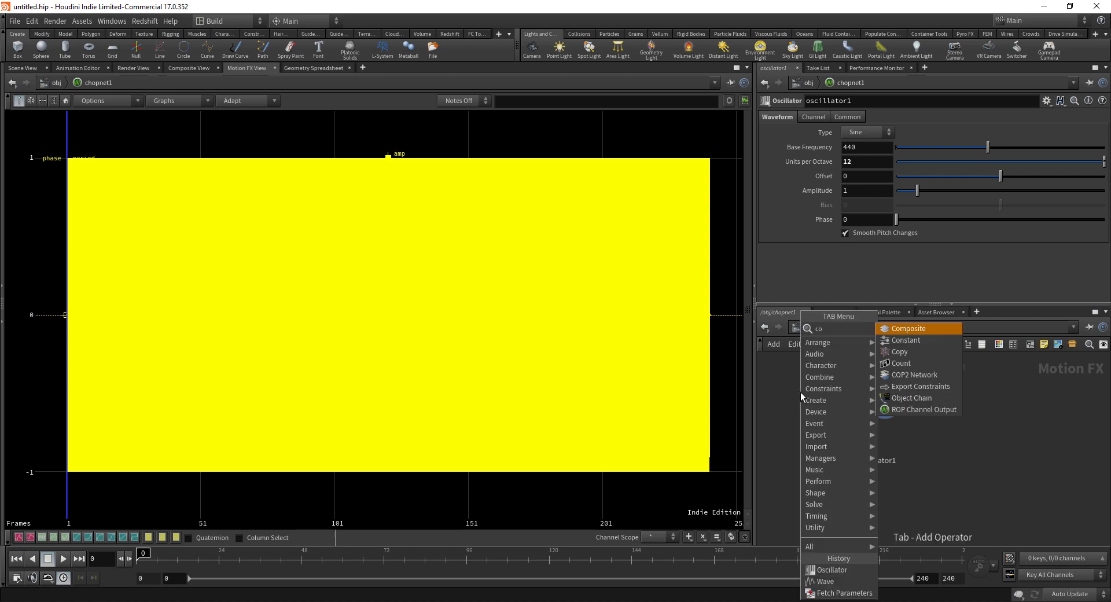
{"action": "key", "text": "Return"}
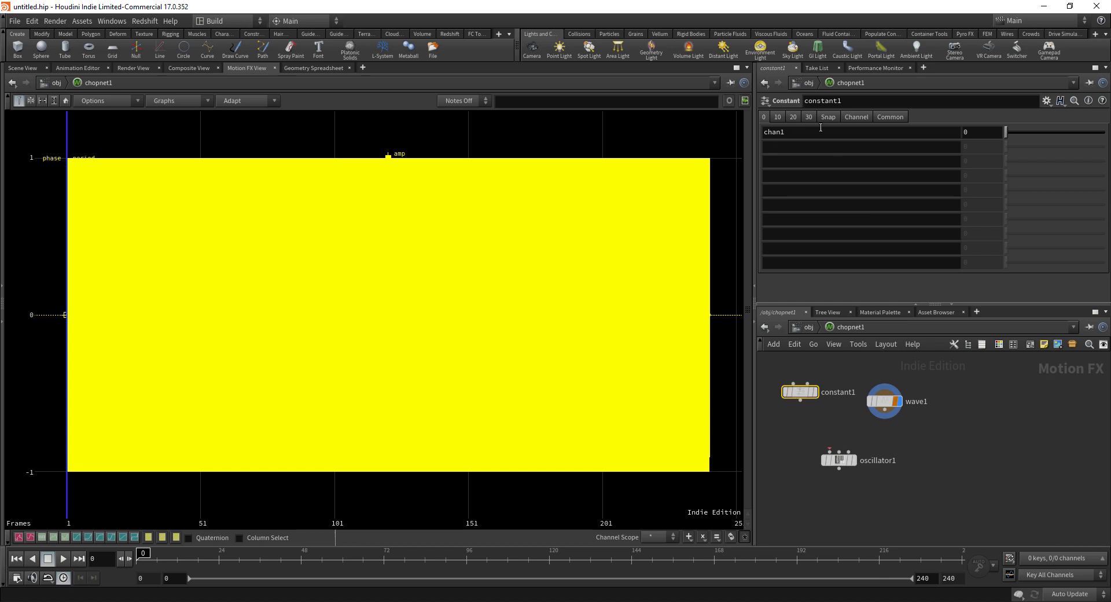
{"action": "double_click", "coordinate": [795, 136]}
{"action": "type", "text": "sound"}
{"action": "key", "text": "Return"}
Step: Make constant1 span frames from 0 to 2 at a 1000 sample rate
{"action": "left_click", "coordinate": [855, 117]}
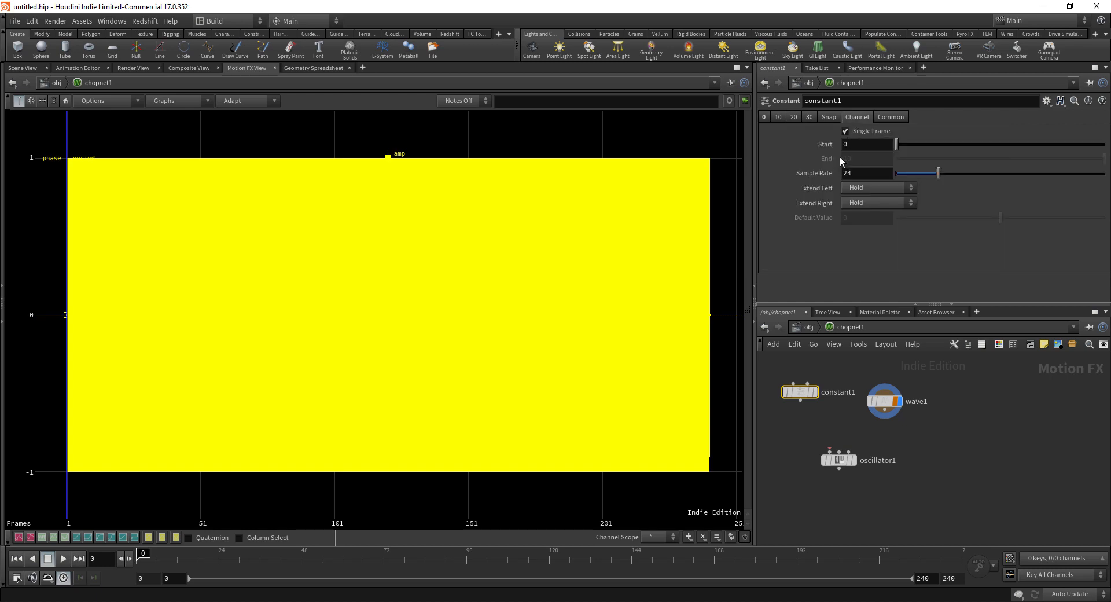
{"action": "left_click", "coordinate": [846, 131]}
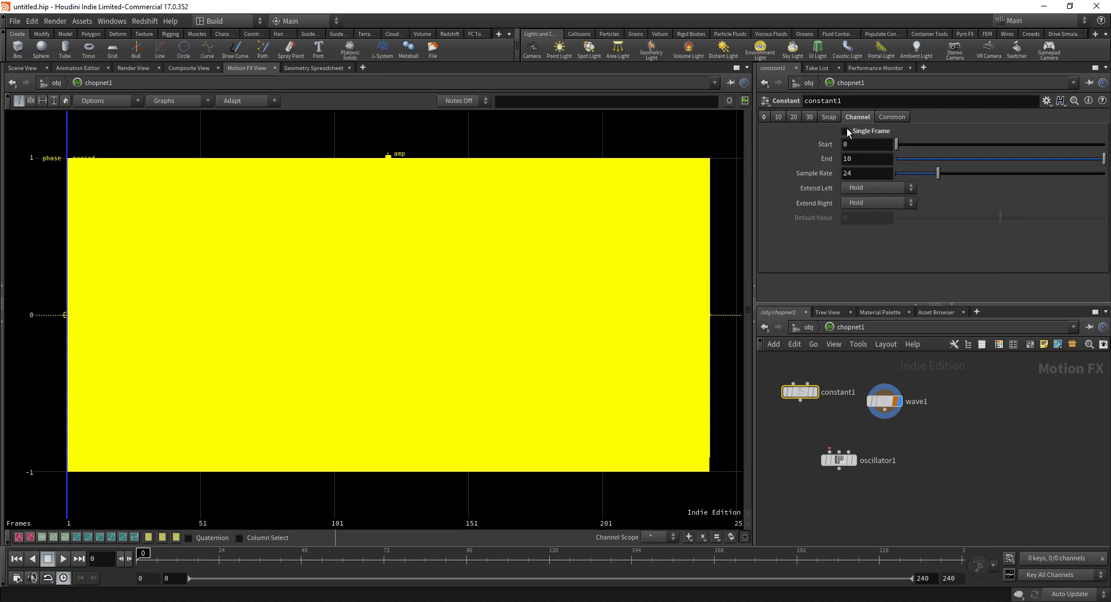
{"action": "left_click", "coordinate": [857, 160]}
{"action": "type", "text": "2"}
{"action": "key", "text": "Return"}
{"action": "left_click", "coordinate": [899, 118]}
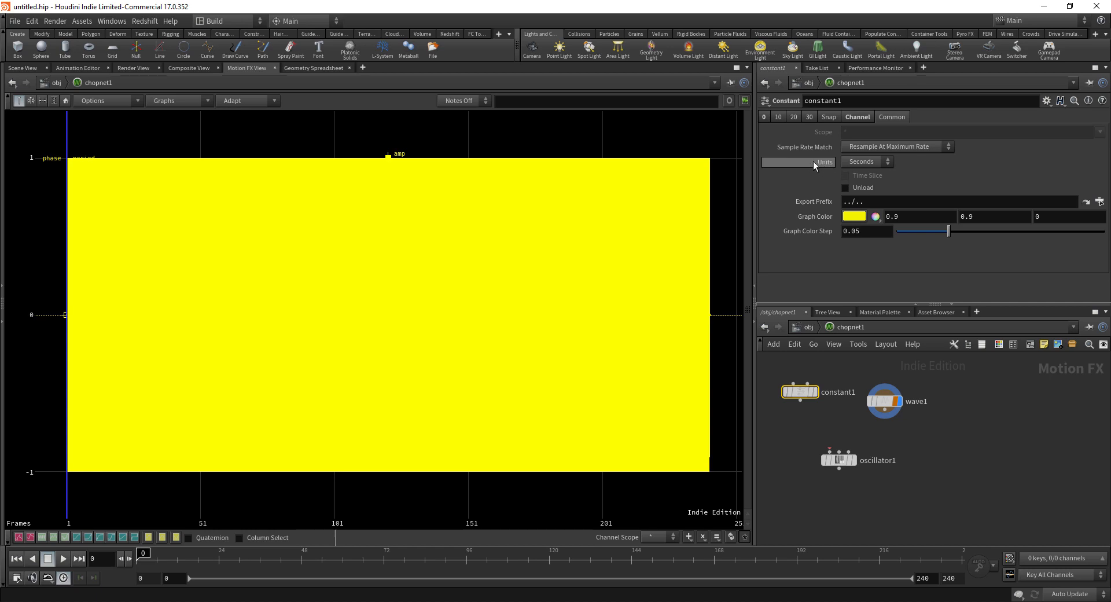
{"action": "left_click", "coordinate": [866, 116]}
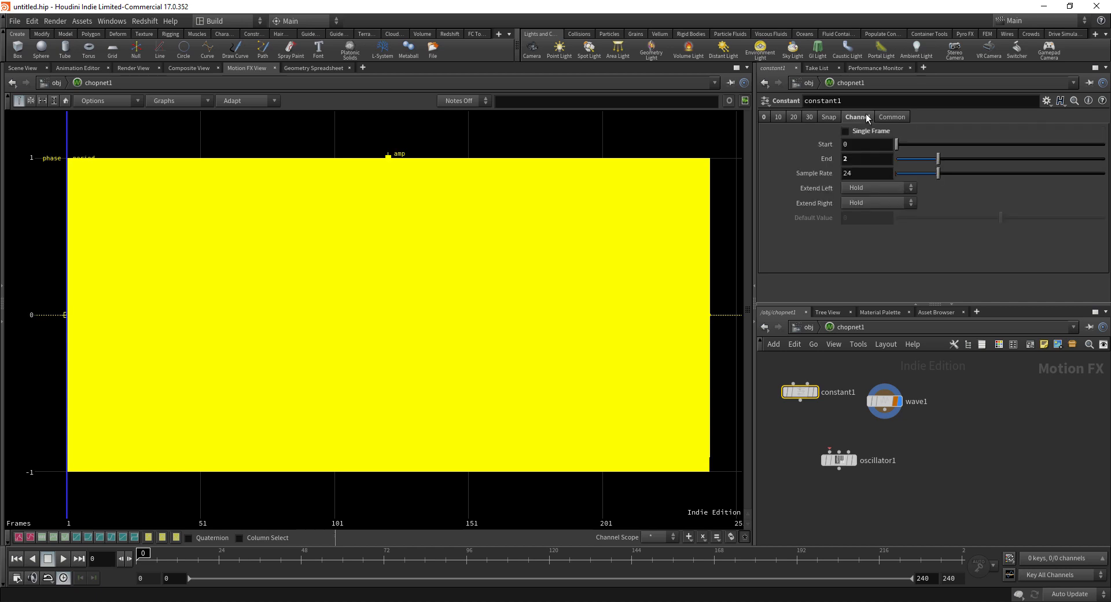
{"action": "left_click", "coordinate": [854, 175]}
{"action": "key", "text": "Return"}
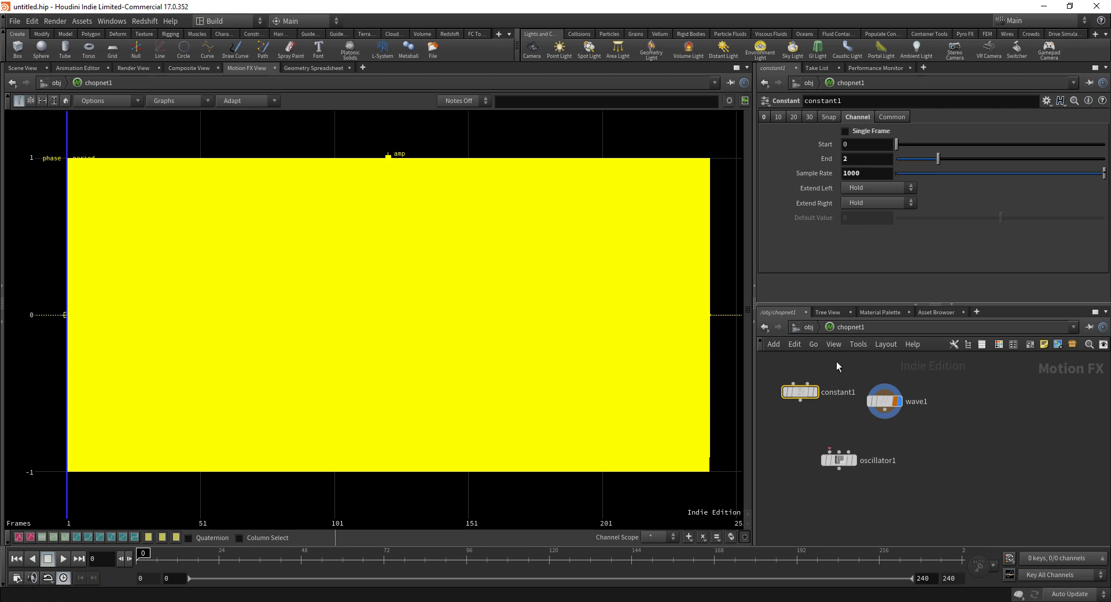
Step: Wire constant1 into oscillator1 and display only oscillator1's waveform, framed in the graph
{"action": "left_click_drag", "start_coordinate": [799, 400], "coordinate": [830, 446]}
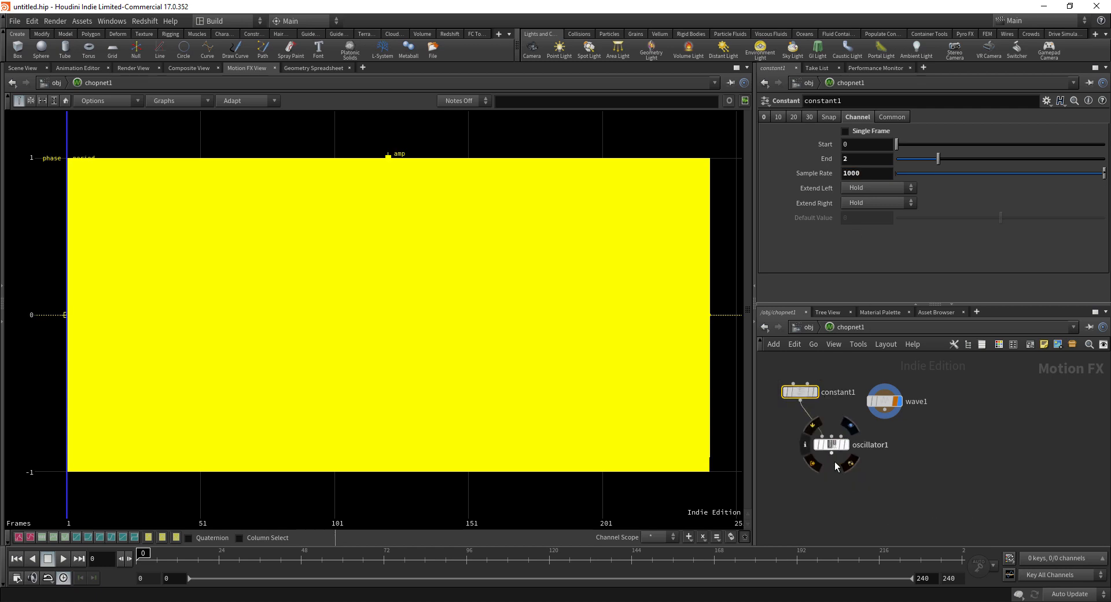
{"action": "left_click", "coordinate": [847, 446]}
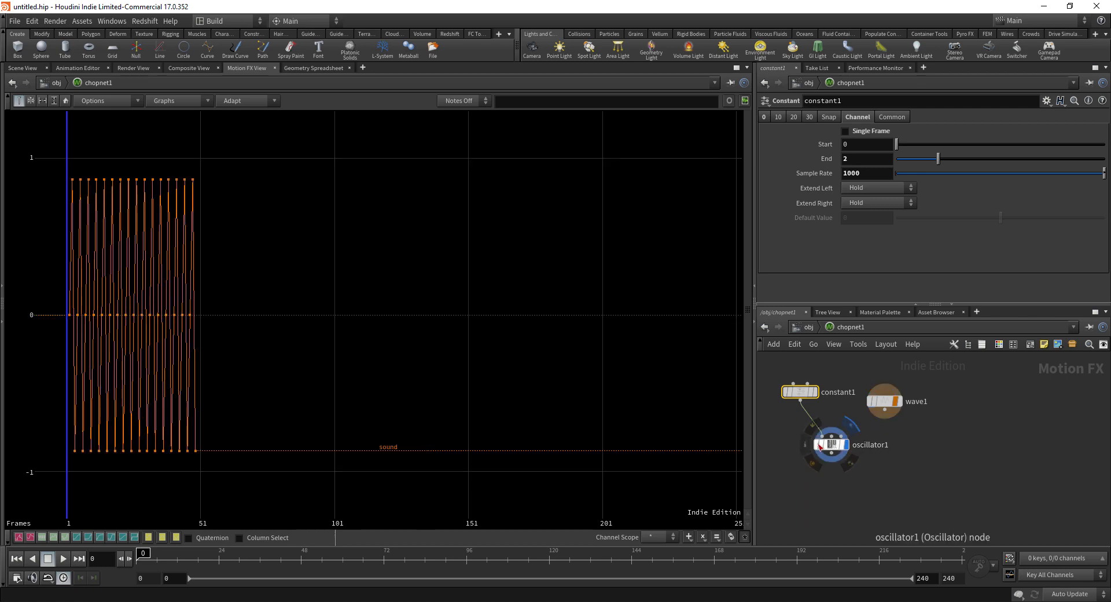
{"action": "left_click", "coordinate": [899, 401]}
{"action": "left_click", "coordinate": [846, 445]}
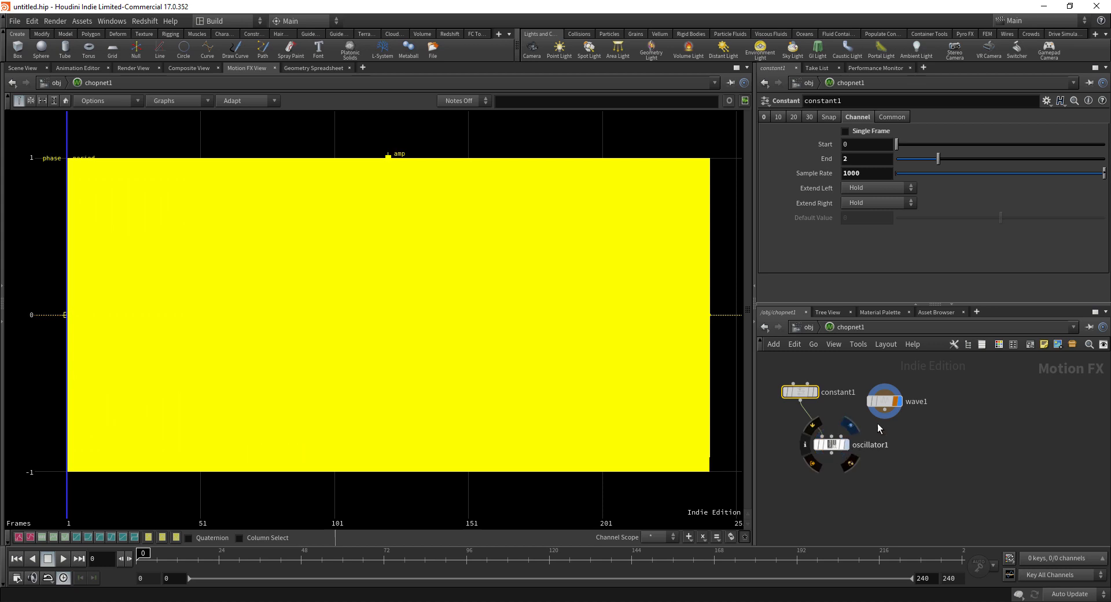
{"action": "left_click", "coordinate": [900, 401]}
{"action": "left_click", "coordinate": [846, 446]}
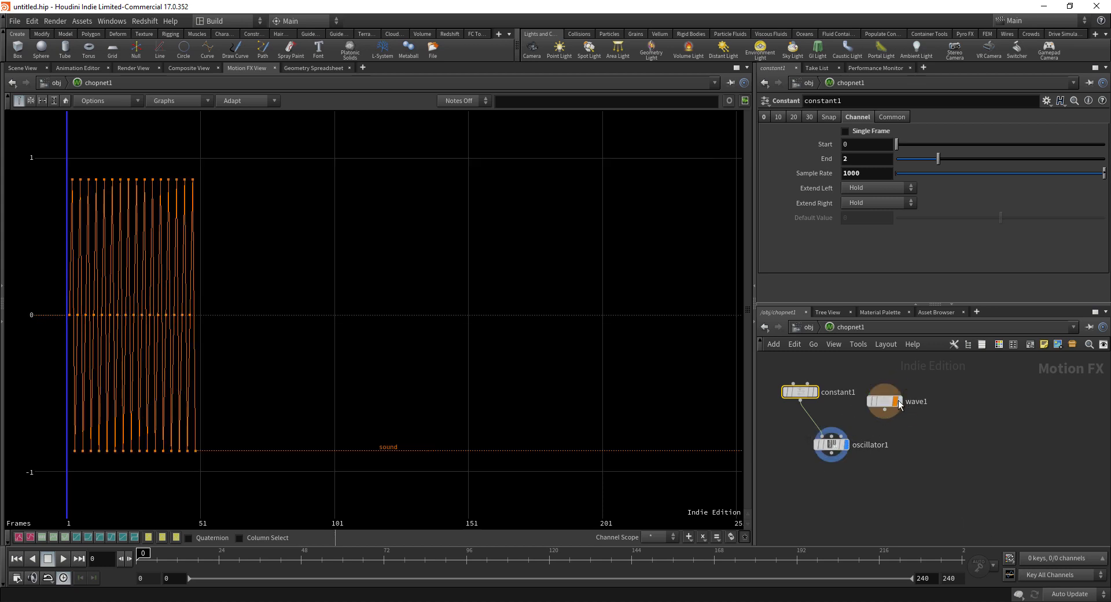
{"action": "left_click", "coordinate": [900, 402]}
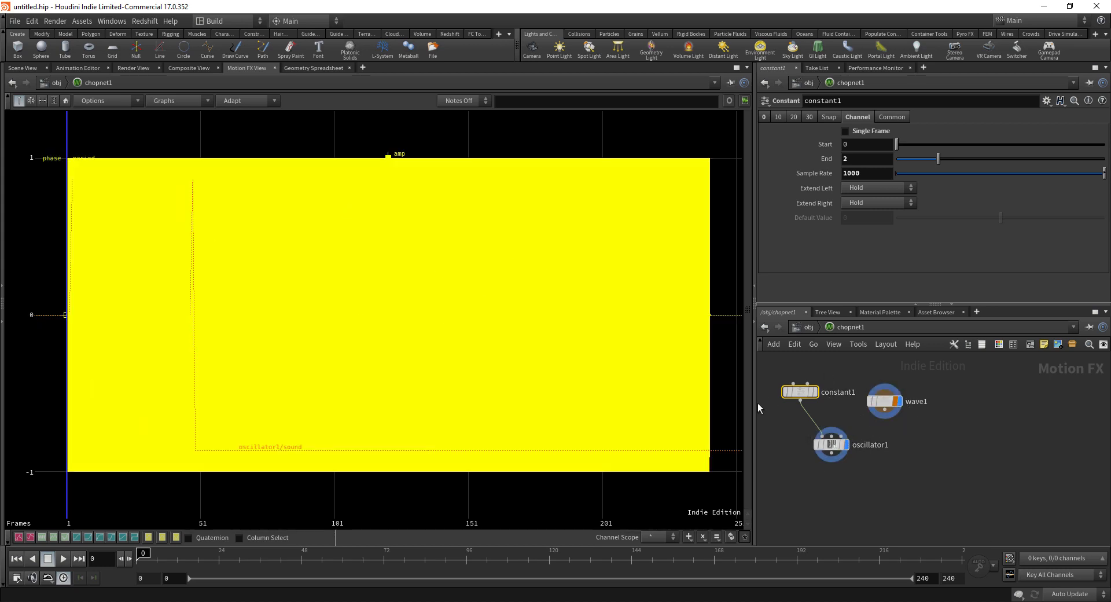
{"action": "left_click", "coordinate": [846, 446]}
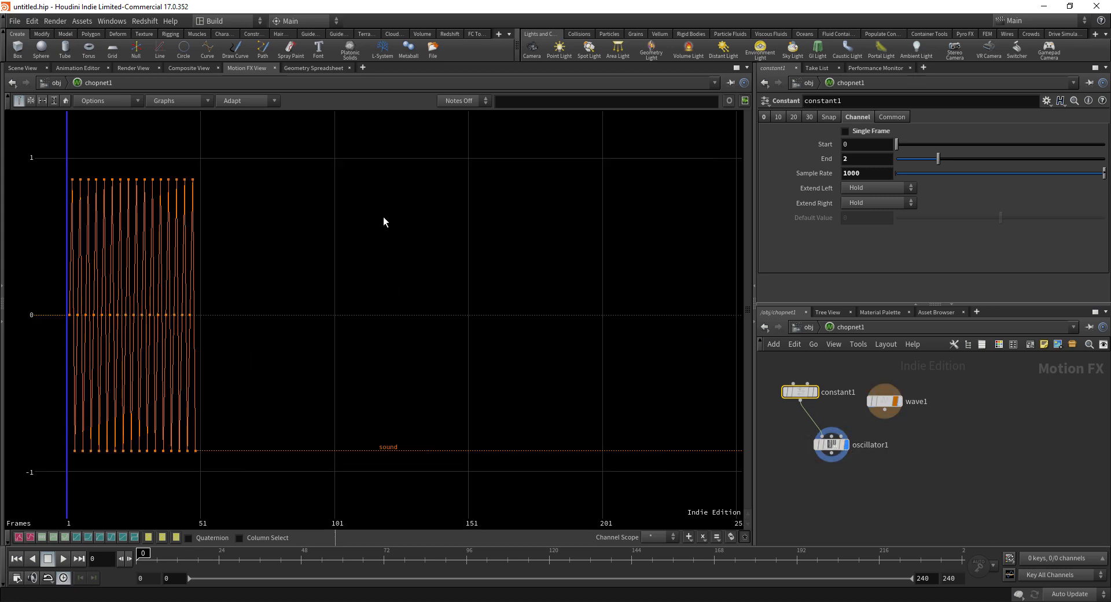
{"action": "left_click", "coordinate": [66, 98]}
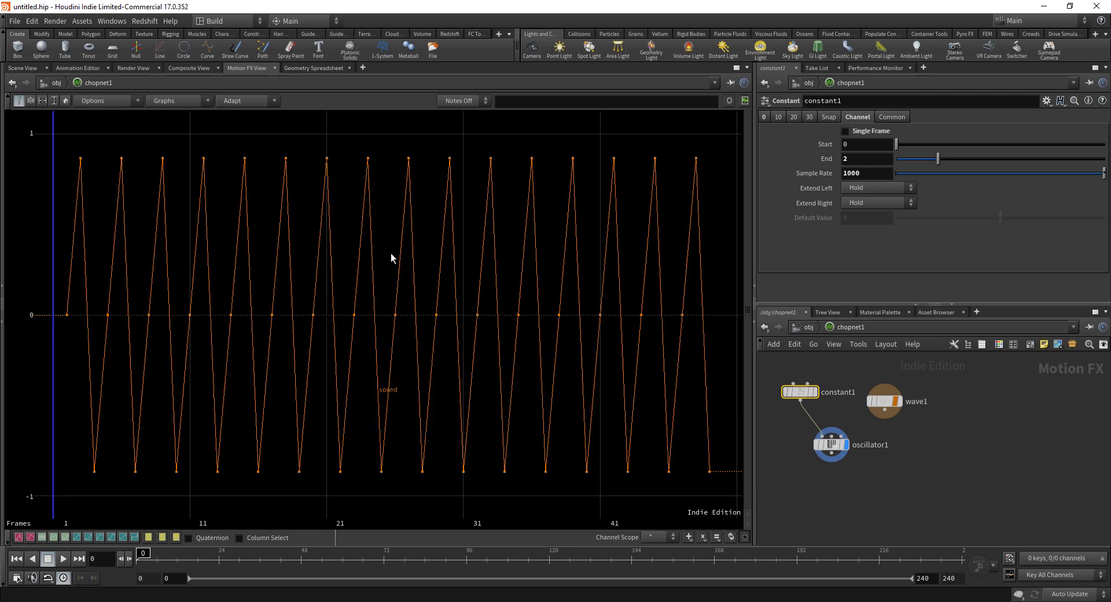
Step: Place oscillator1 beneath constant1 and set its sample rate to 10000
{"action": "left_click_drag", "start_coordinate": [833, 446], "coordinate": [811, 431]}
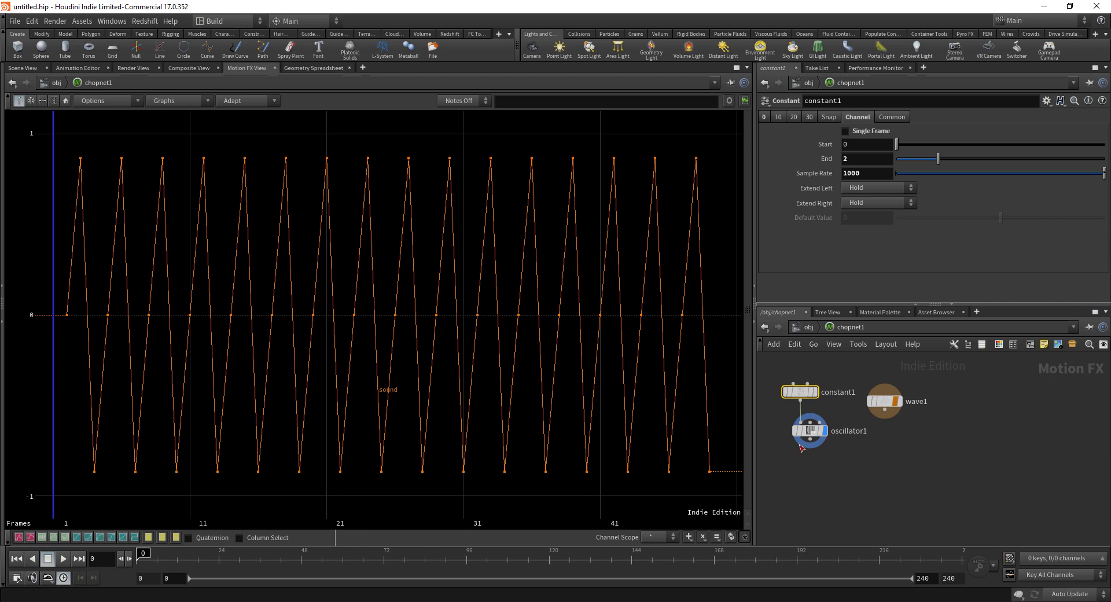
{"action": "left_click", "coordinate": [810, 431]}
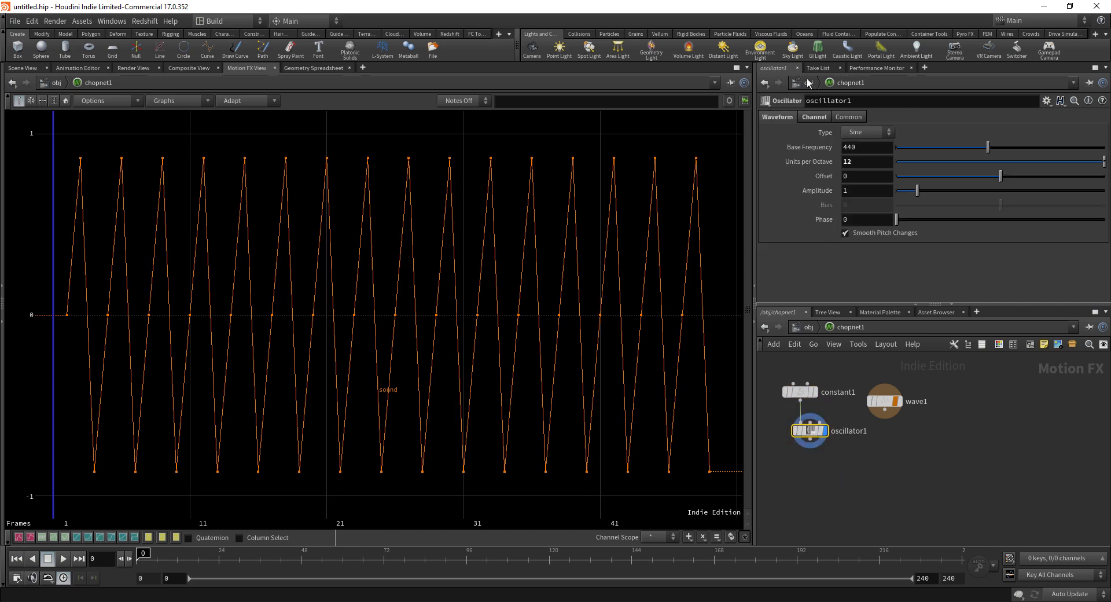
{"action": "left_click", "coordinate": [818, 117]}
{"action": "left_click", "coordinate": [858, 132]}
{"action": "type", "text": "10000"}
{"action": "key", "text": "Return"}
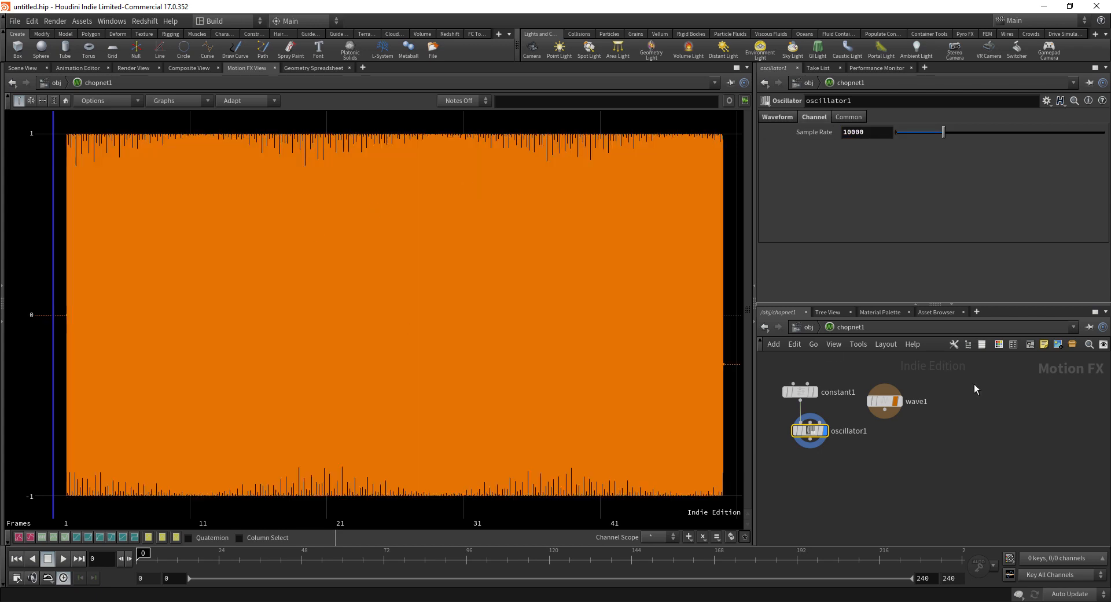
{"action": "middle_click_drag", "start_coordinate": [776, 421], "coordinate": [803, 420]}
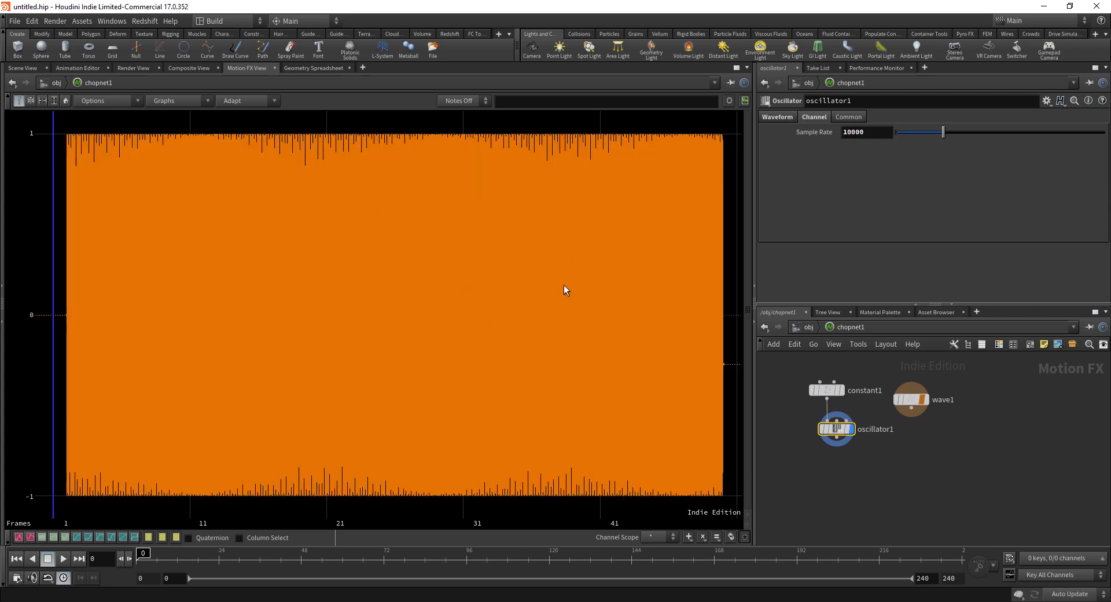
Step: Set the Audio Panel to Scrub and try oscillator1, then constant1, as its CHOP source
{"action": "key", "text": "alt+shift+a"}
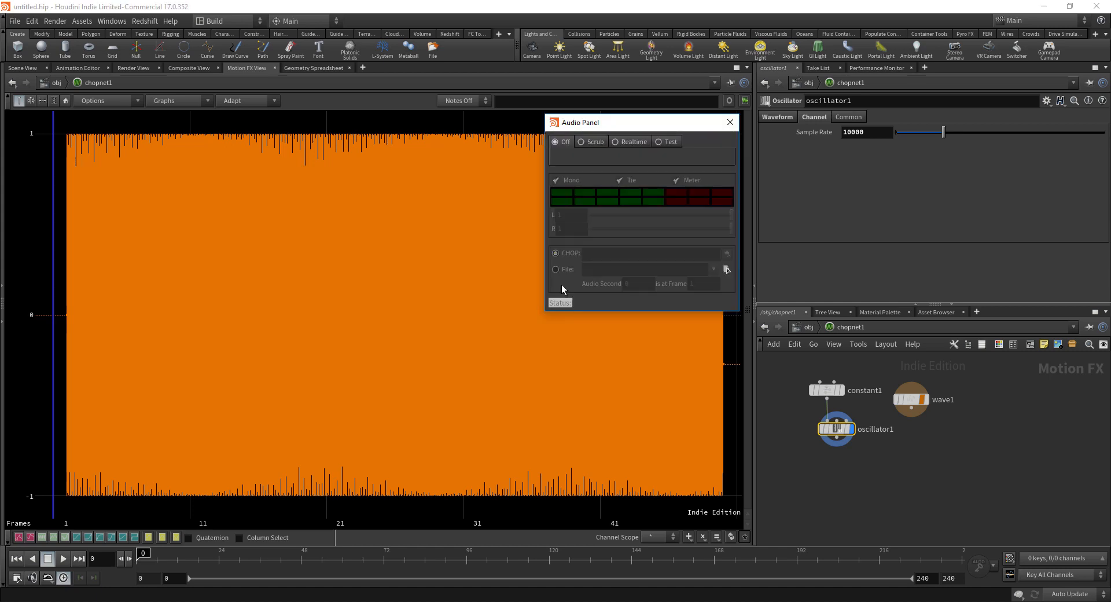
{"action": "left_click", "coordinate": [589, 142]}
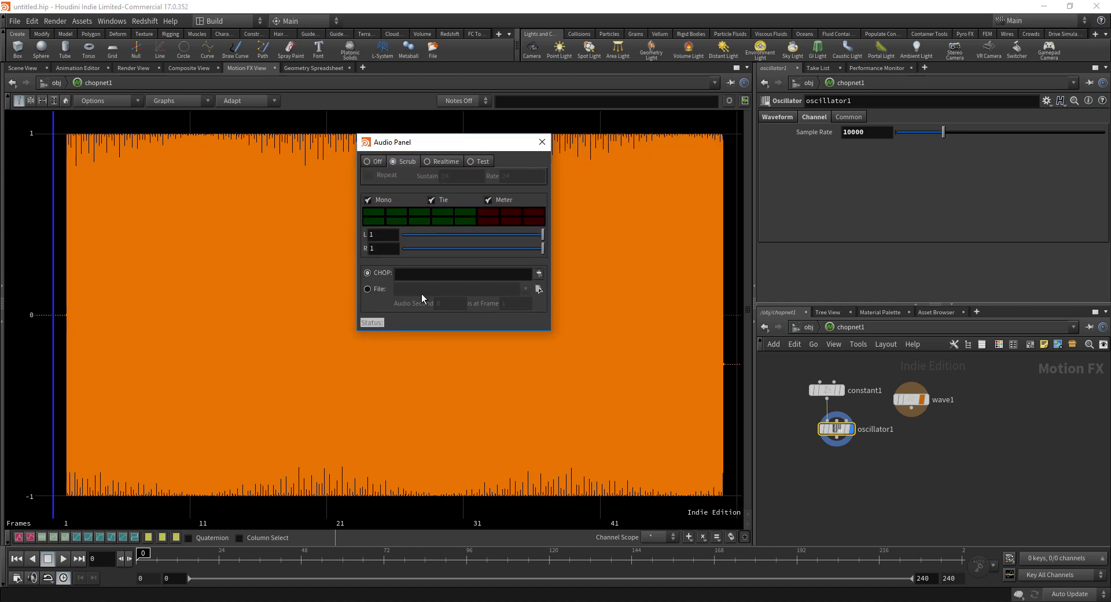
{"action": "middle_click_drag", "start_coordinate": [852, 501], "coordinate": [862, 498]}
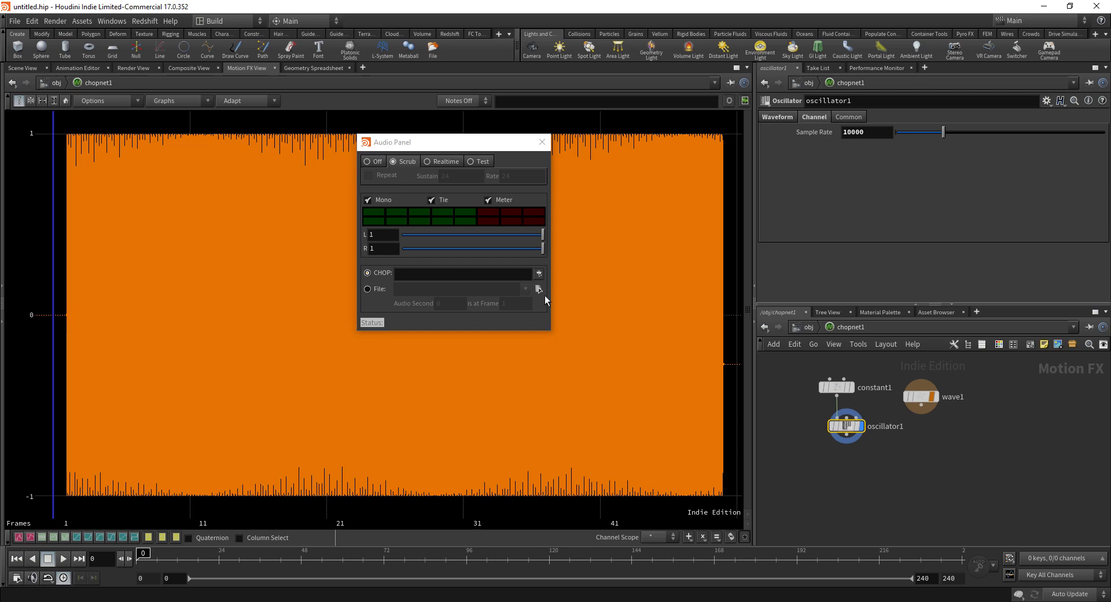
{"action": "left_click_drag", "start_coordinate": [845, 425], "coordinate": [491, 273]}
{"action": "left_click_drag", "start_coordinate": [833, 388], "coordinate": [512, 281]}
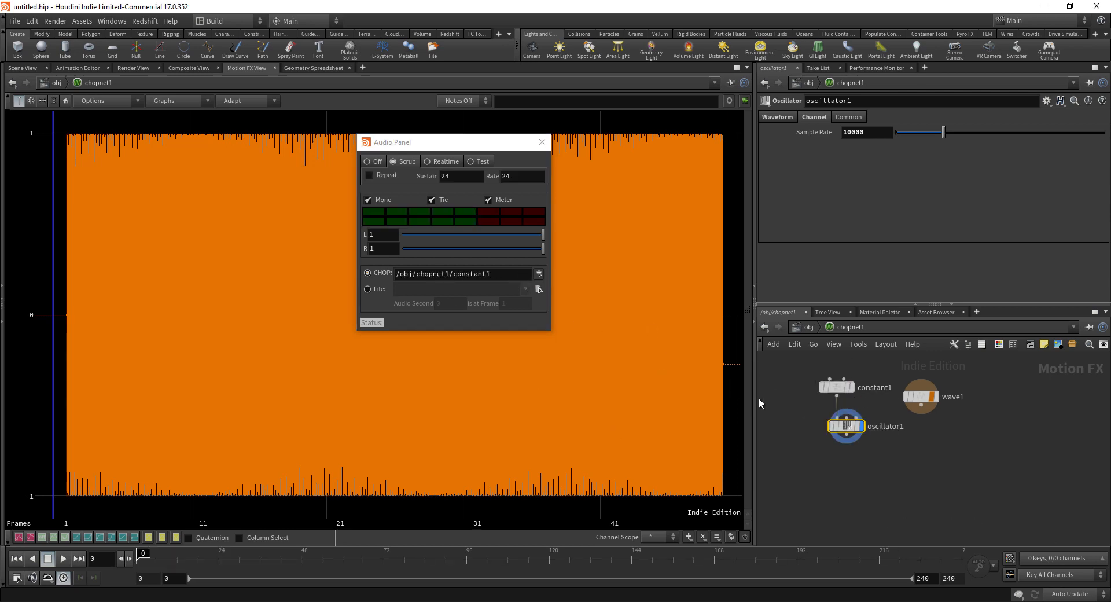
{"action": "middle_click_drag", "start_coordinate": [853, 499], "coordinate": [835, 474]}
Step: Add a Null below oscillator1, rename it 'play', and colour it green
{"action": "key", "text": "Tab"}
{"action": "type", "text": "null"}
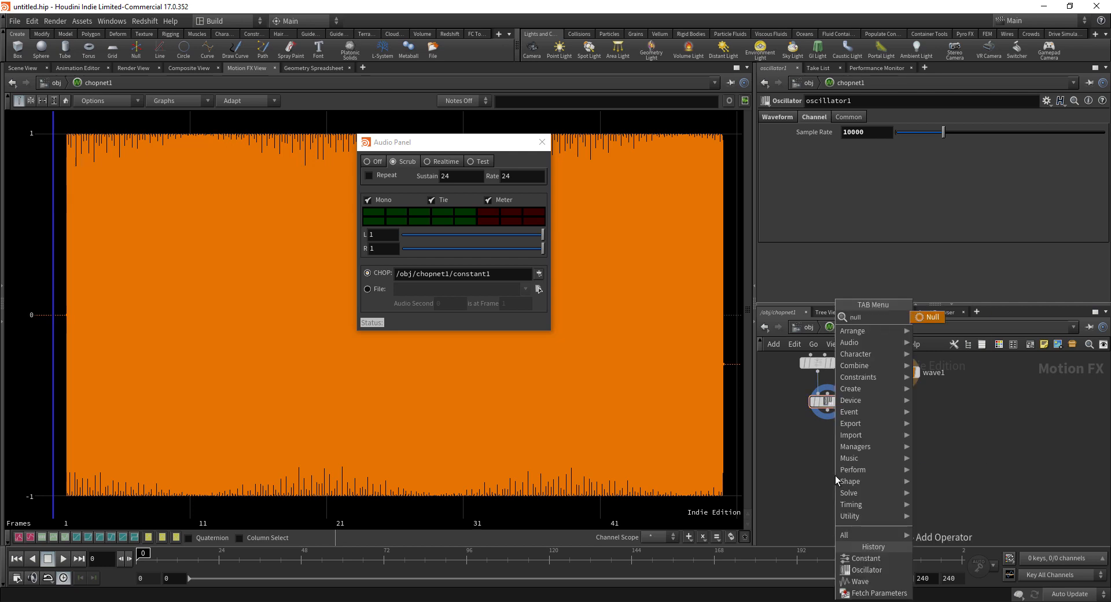
{"action": "key", "text": "Return"}
{"action": "left_click", "coordinate": [835, 475]}
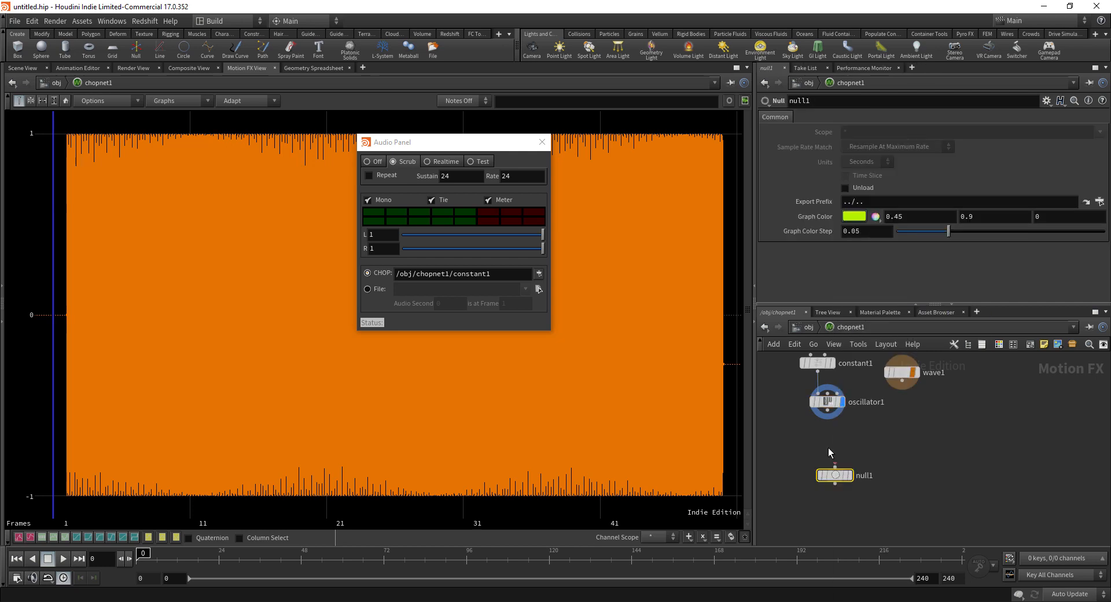
{"action": "left_click", "coordinate": [864, 476]}
{"action": "type", "text": "lplay"}
{"action": "key", "text": "Return"}
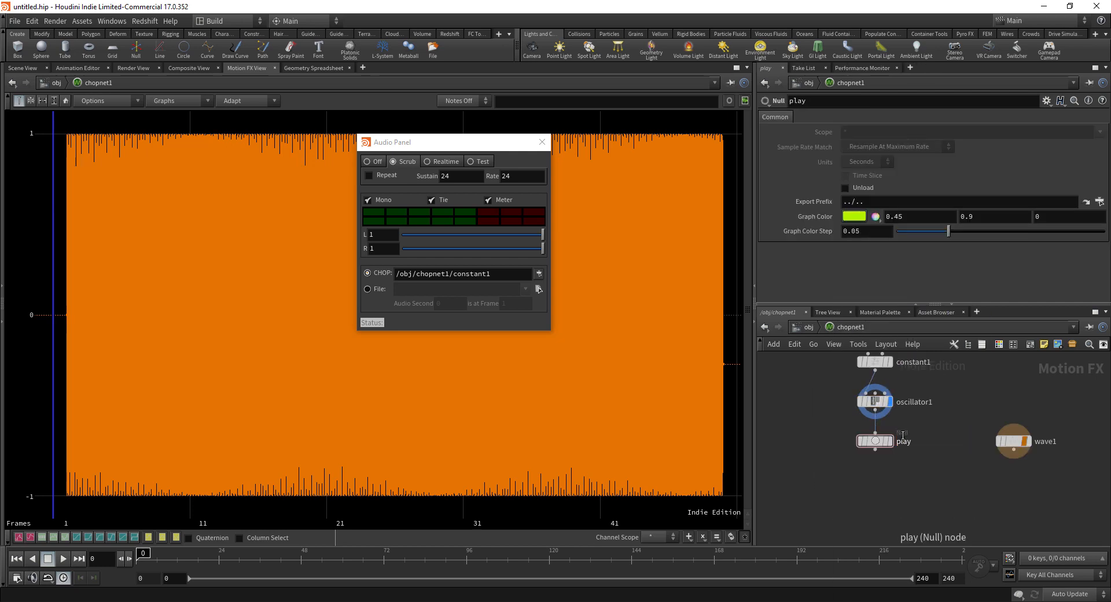
{"action": "left_click", "coordinate": [868, 441]}
{"action": "key", "text": "c"}
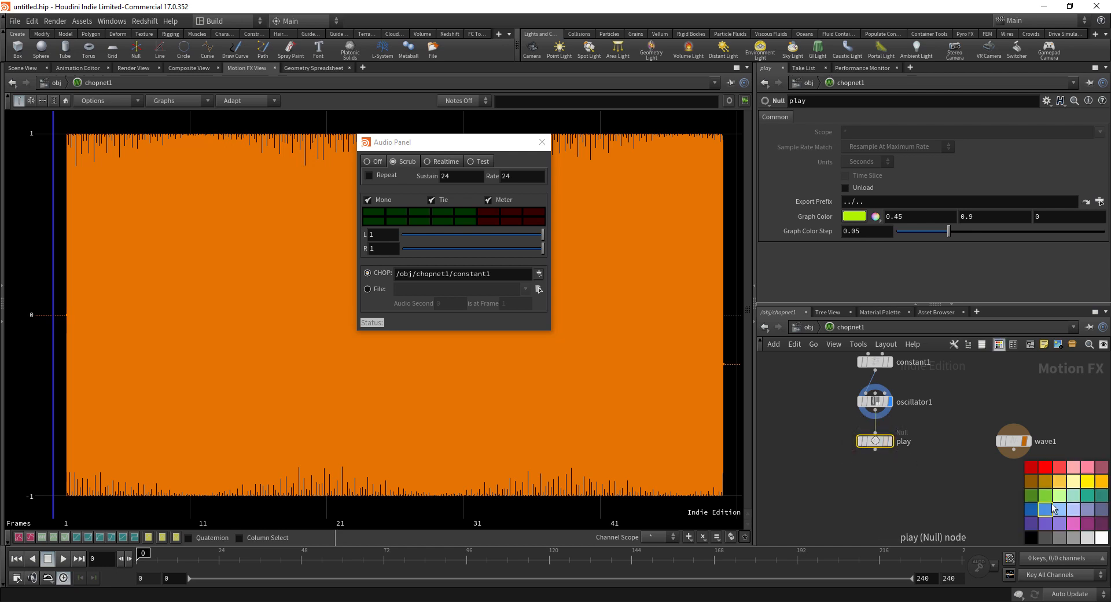
{"action": "left_click", "coordinate": [1034, 496]}
{"action": "key", "text": "c"}
Step: Make play the Audio Panel's CHOP source and the displayed output
{"action": "middle_click_drag", "start_coordinate": [957, 471], "coordinate": [981, 516]}
{"action": "left_click_drag", "start_coordinate": [895, 486], "coordinate": [497, 276]}
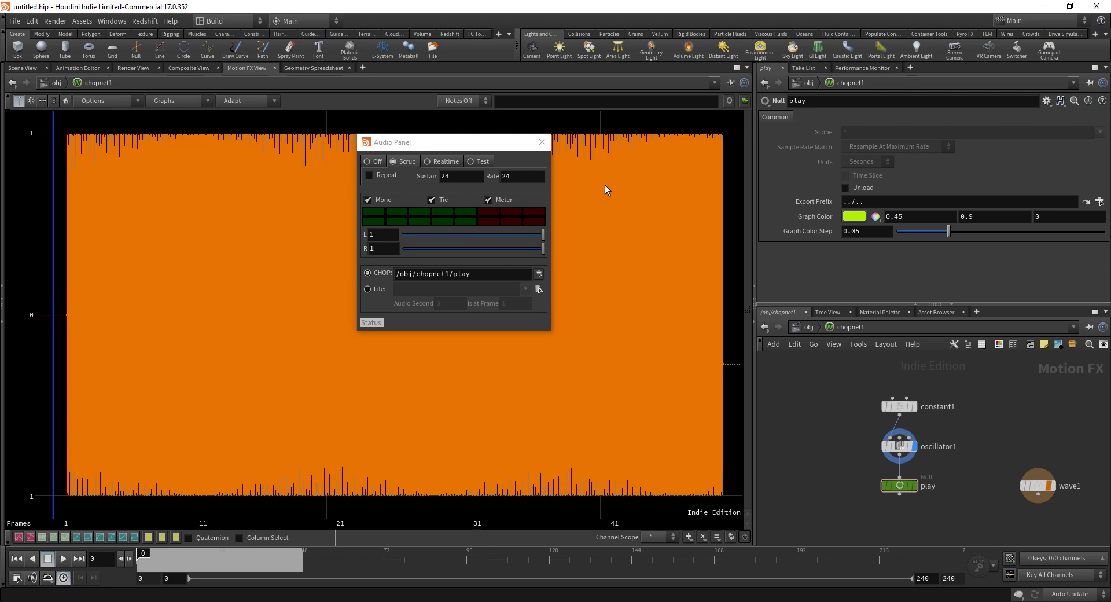
{"action": "left_click", "coordinate": [542, 141]}
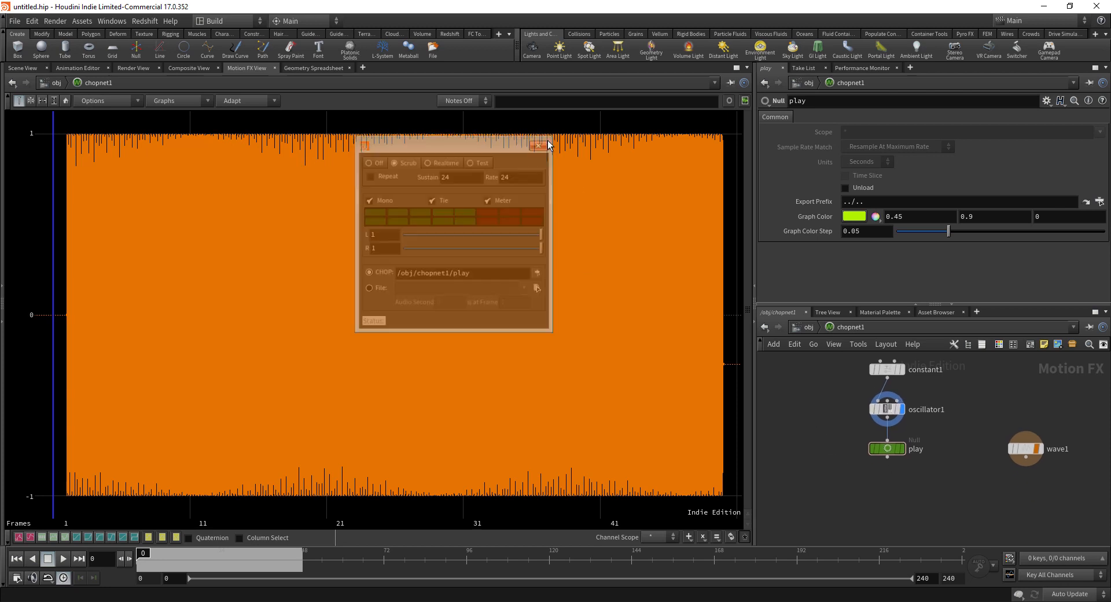
{"action": "left_click", "coordinate": [902, 448]}
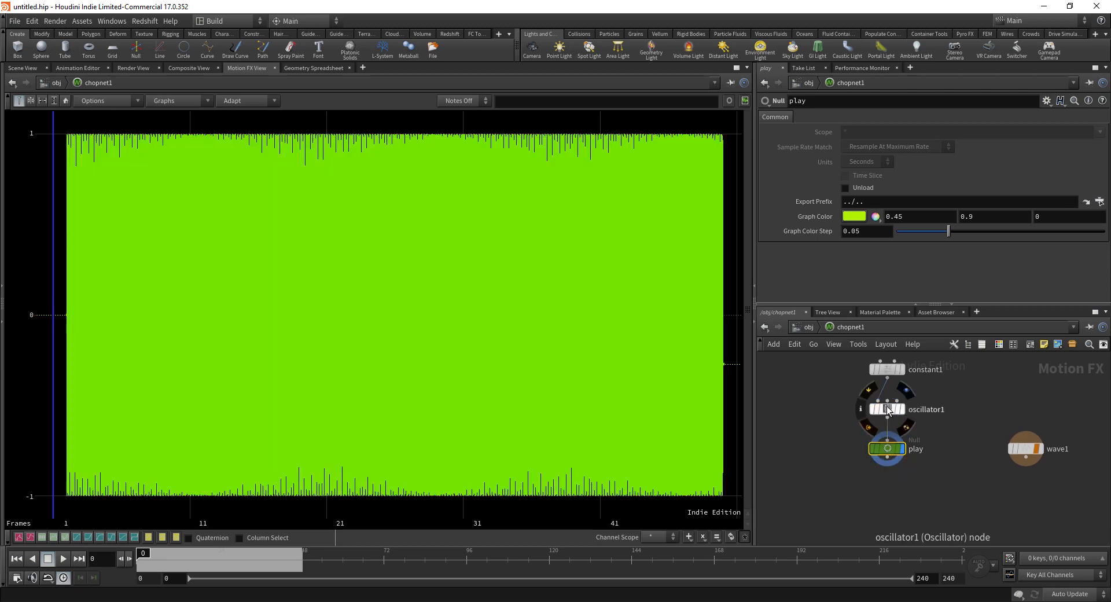
{"action": "left_click_drag", "start_coordinate": [886, 449], "coordinate": [877, 453]}
{"action": "left_click_drag", "start_coordinate": [290, 424], "coordinate": [276, 429]}
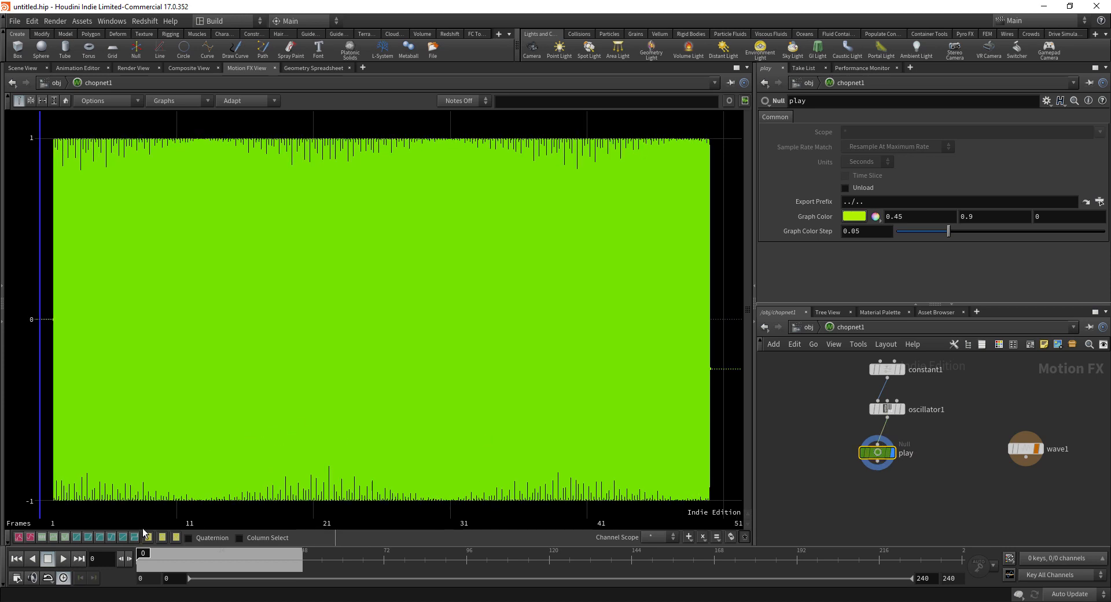
Step: Play the sound back, stop it, and return to the first frame
{"action": "key", "text": "alt+shift+a"}
{"action": "left_click", "coordinate": [64, 562]}
{"action": "left_click", "coordinate": [65, 561]}
{"action": "left_click", "coordinate": [16, 558]}
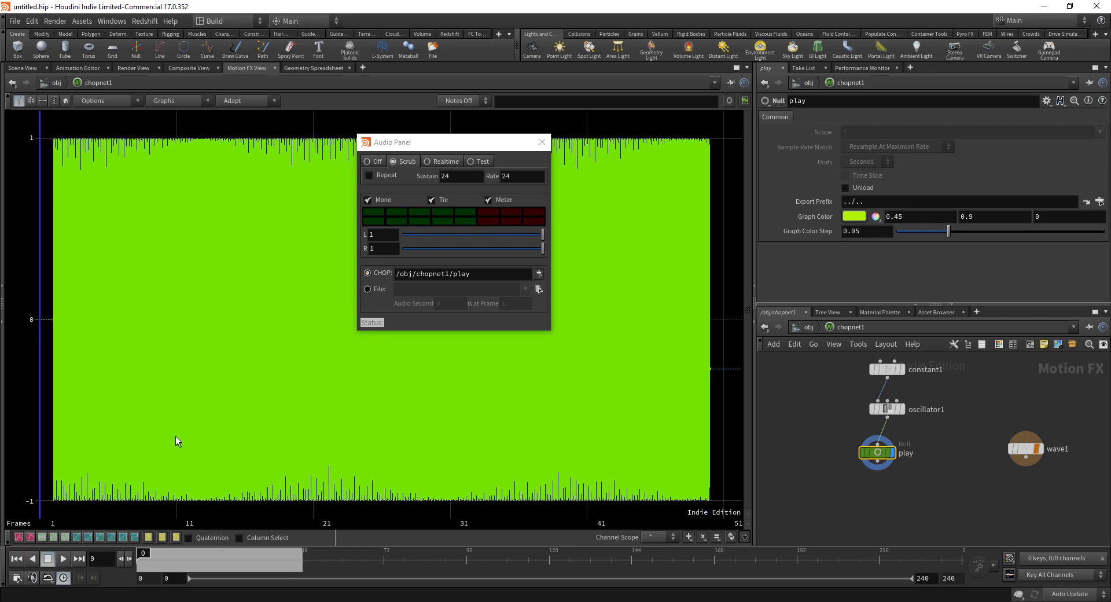
Step: Align play under oscillator1 and bring up oscillator1's waveform parameters
{"action": "middle_click_drag", "start_coordinate": [835, 446], "coordinate": [842, 447]}
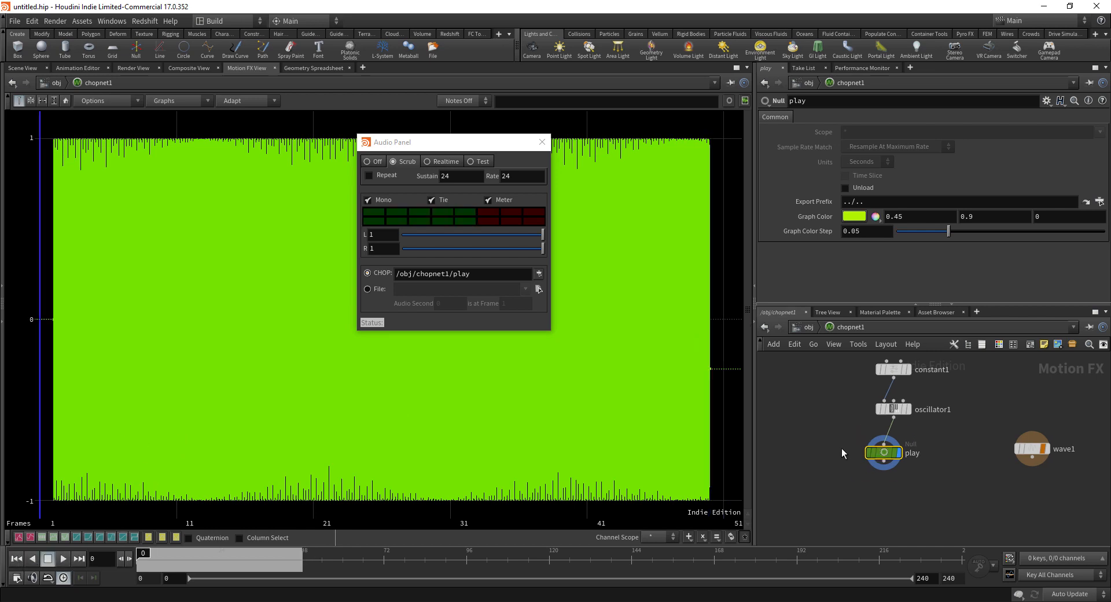
{"action": "mouse_move", "coordinate": [883, 453]}
{"action": "left_mouse_down"}
{"action": "mouse_move", "coordinate": [892, 466]}
{"action": "mouse_move", "coordinate": [892, 456]}
{"action": "left_mouse_up"}
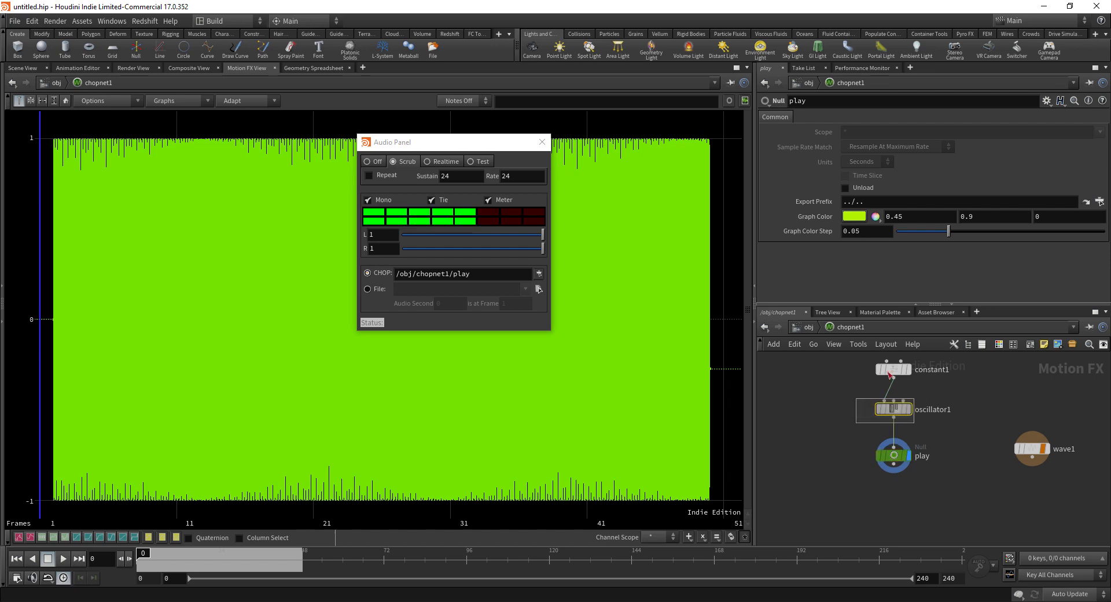
{"action": "left_click", "coordinate": [893, 408]}
{"action": "middle_click_drag", "start_coordinate": [894, 408], "coordinate": [881, 428]}
{"action": "left_click", "coordinate": [778, 117]}
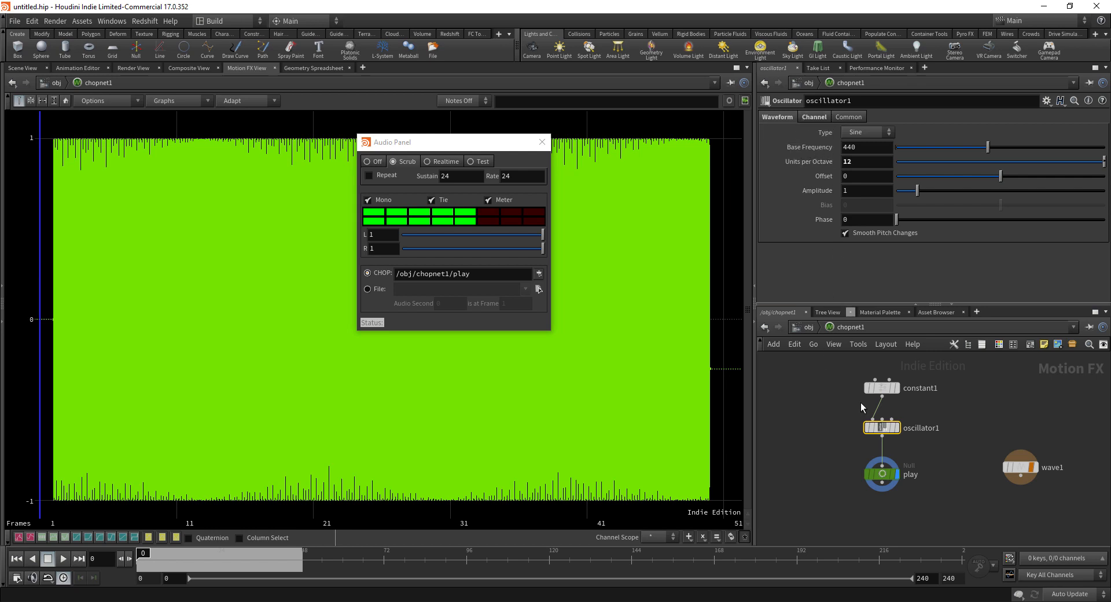
Step: Set the playback range end to 48 frames and start playback
{"action": "left_click", "coordinate": [877, 387]}
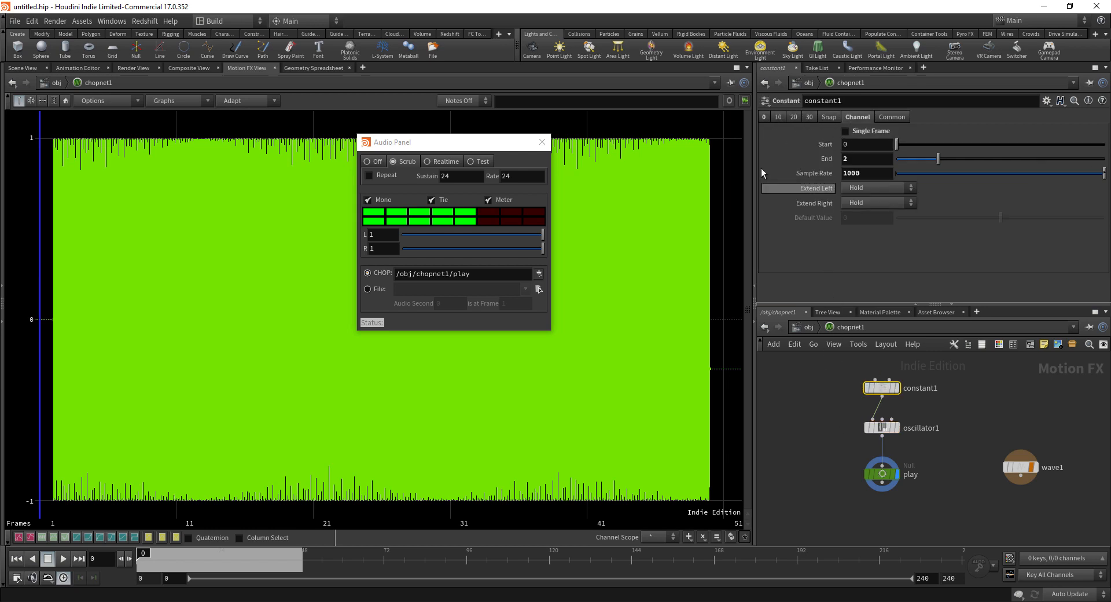
{"action": "left_click", "coordinate": [764, 116]}
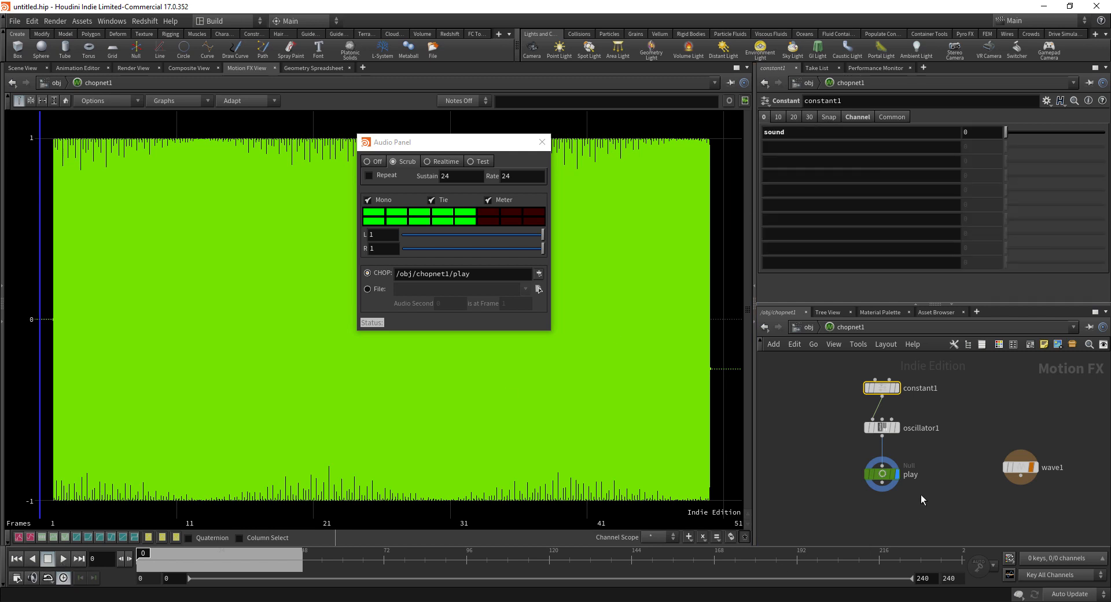
{"action": "left_click_drag", "start_coordinate": [958, 578], "coordinate": [923, 578]}
{"action": "type", "text": "48"}
{"action": "key", "text": "Return"}
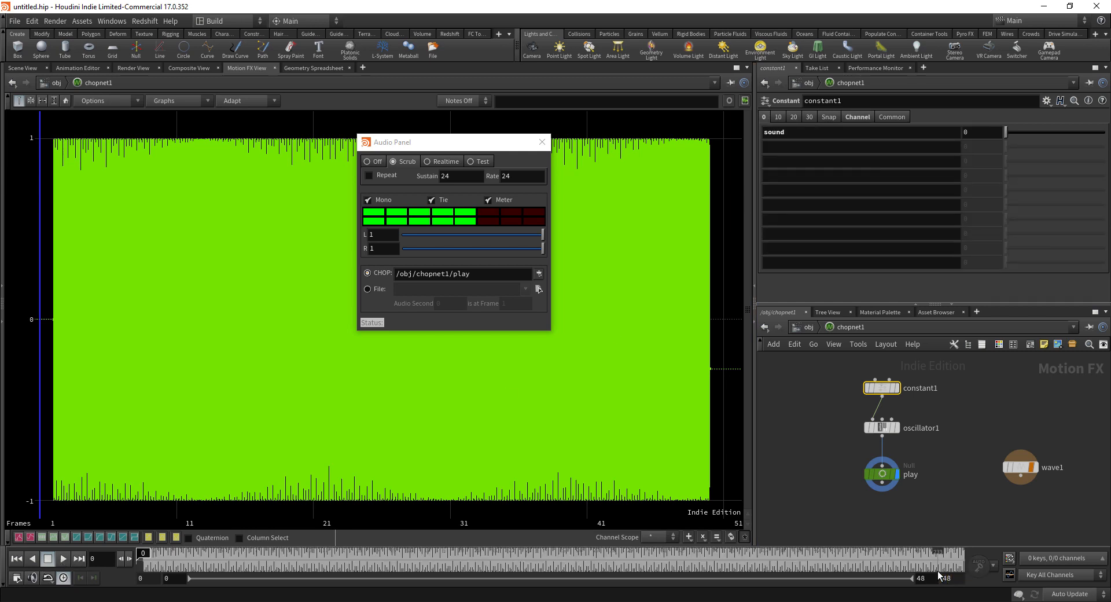
{"action": "left_click", "coordinate": [62, 558]}
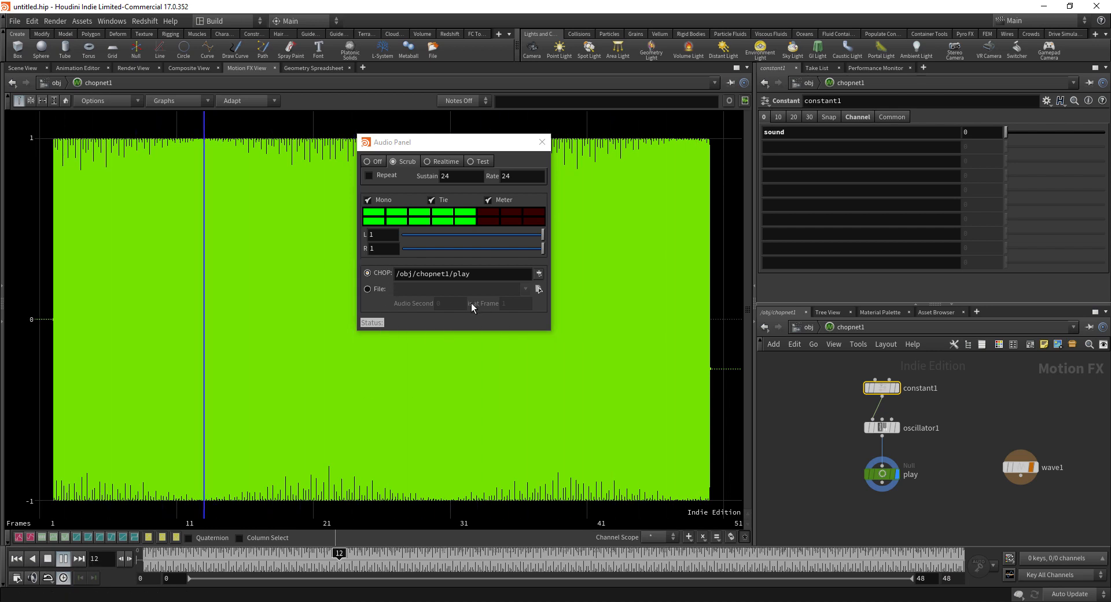
Step: Step constant1's sound value through 1, 2, 3 and 4 while playing, then stop playback
{"action": "left_click", "coordinate": [979, 132]}
{"action": "scroll", "coordinate": [980, 132], "scroll_direction": "up", "scroll_amount": 1}
{"action": "double_click", "coordinate": [979, 131]}
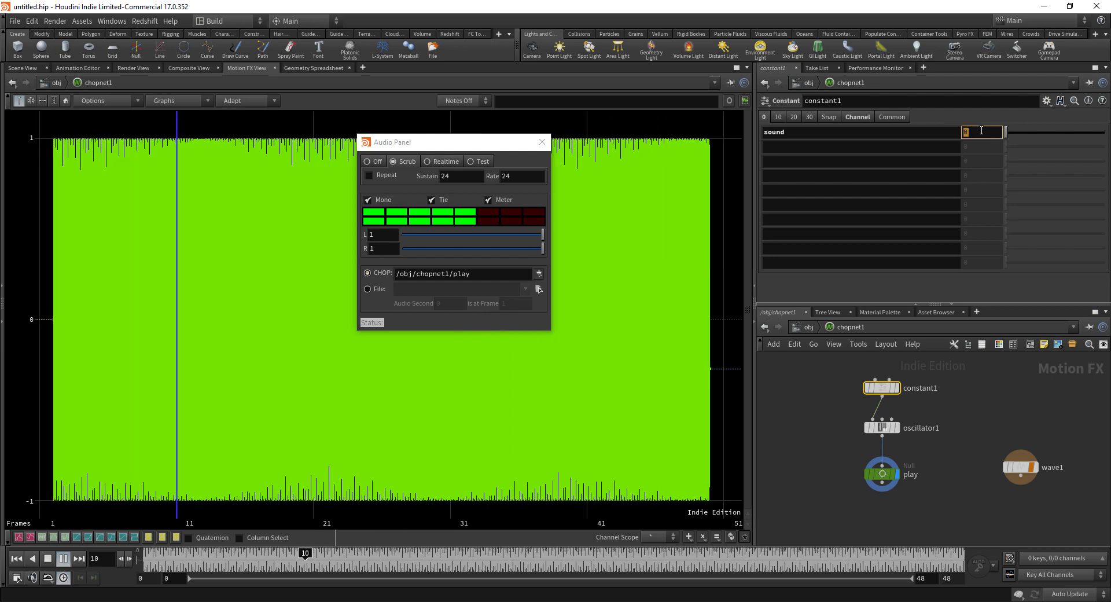
{"action": "type", "text": "1"}
{"action": "key", "text": "Return"}
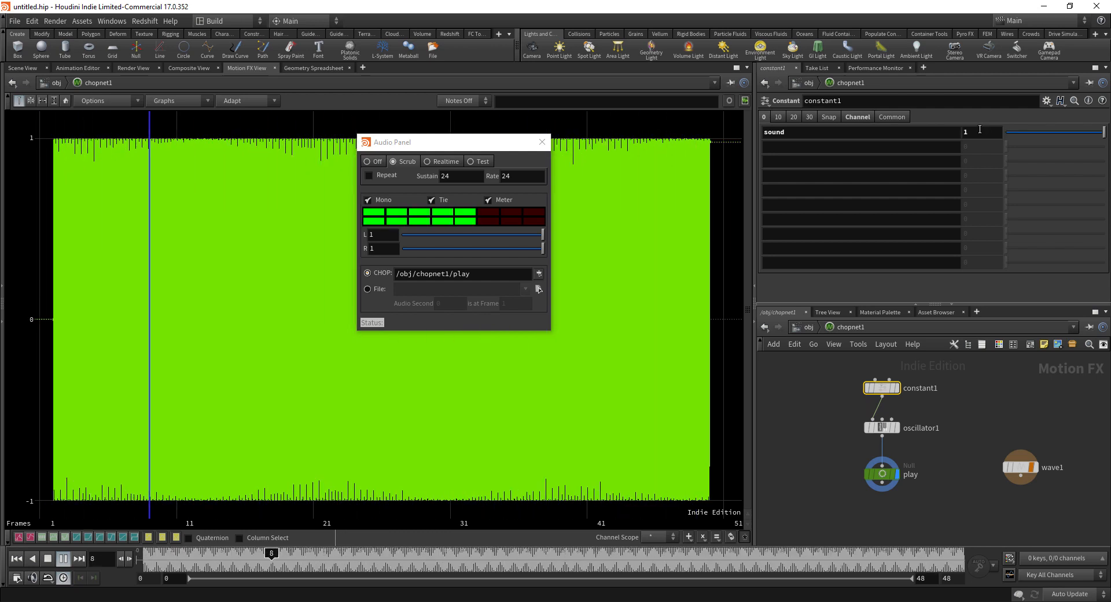
{"action": "double_click", "coordinate": [979, 129]}
{"action": "type", "text": "2"}
{"action": "key", "text": "Return"}
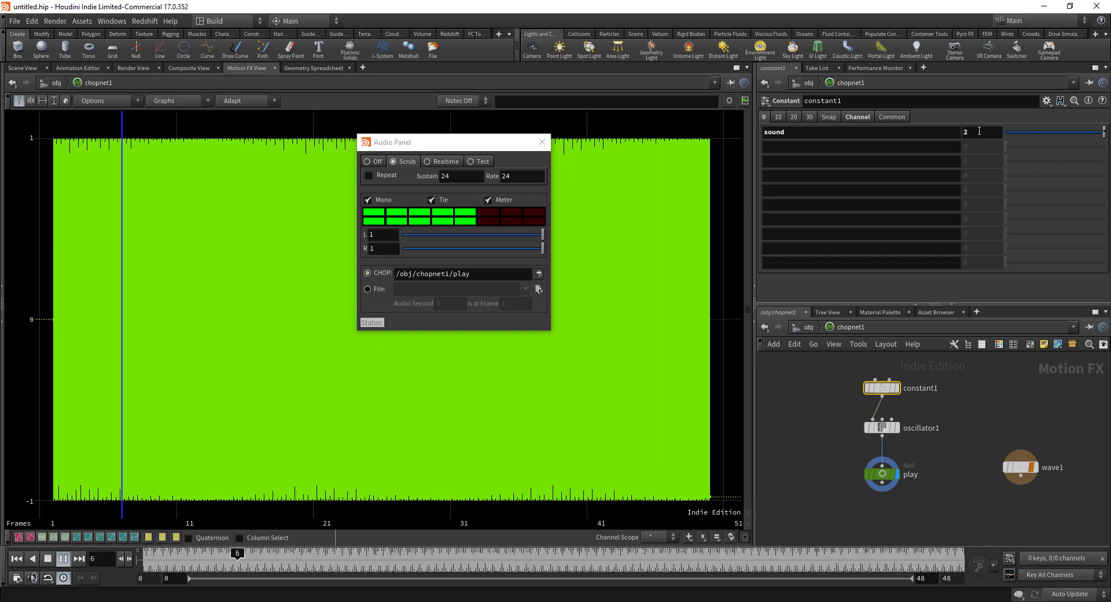
{"action": "double_click", "coordinate": [979, 131]}
{"action": "type", "text": "3"}
{"action": "key", "text": "Return"}
{"action": "double_click", "coordinate": [979, 131]}
{"action": "type", "text": "4"}
{"action": "key", "text": "Return"}
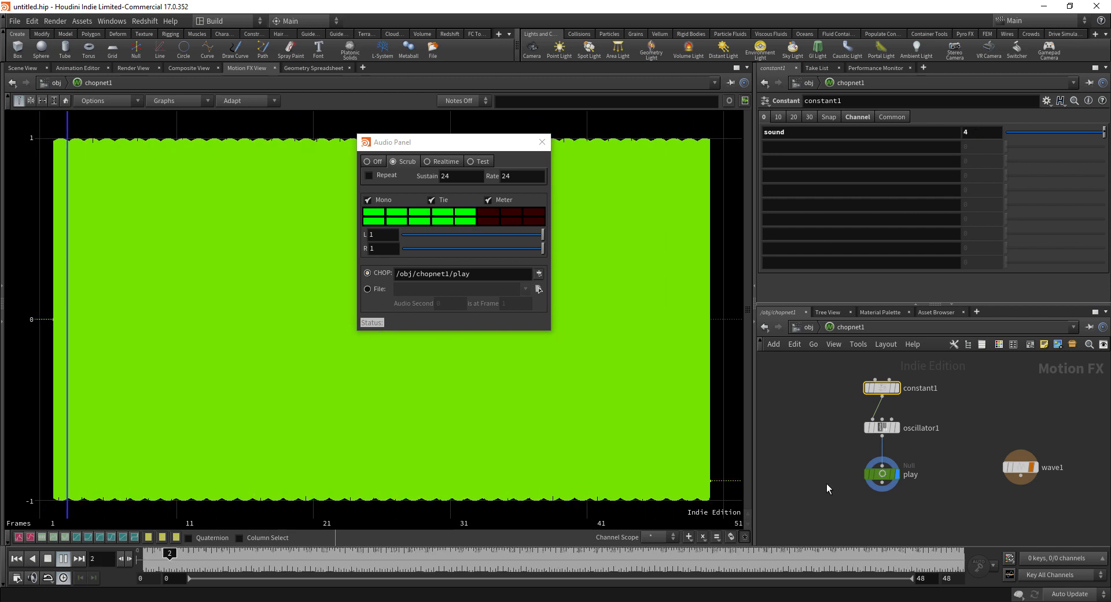
{"action": "left_click", "coordinate": [63, 560]}
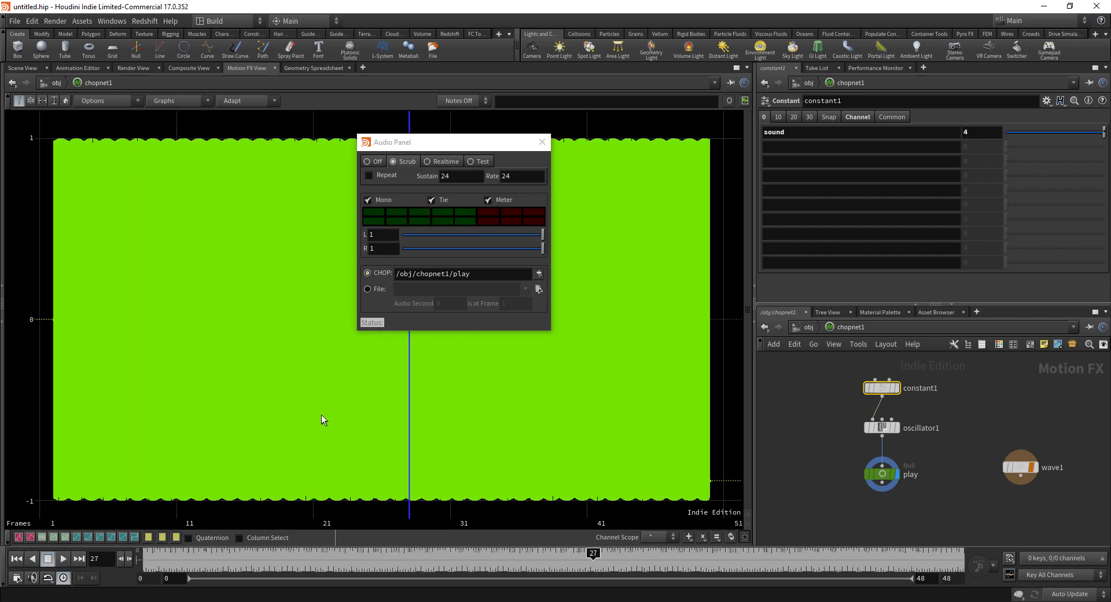
Step: Review oscillator1's and constant1's parameters, then switch the main view to the Scene View
{"action": "middle_click_drag", "start_coordinate": [837, 426], "coordinate": [816, 441]}
{"action": "left_click", "coordinate": [870, 414]}
{"action": "left_click", "coordinate": [864, 376]}
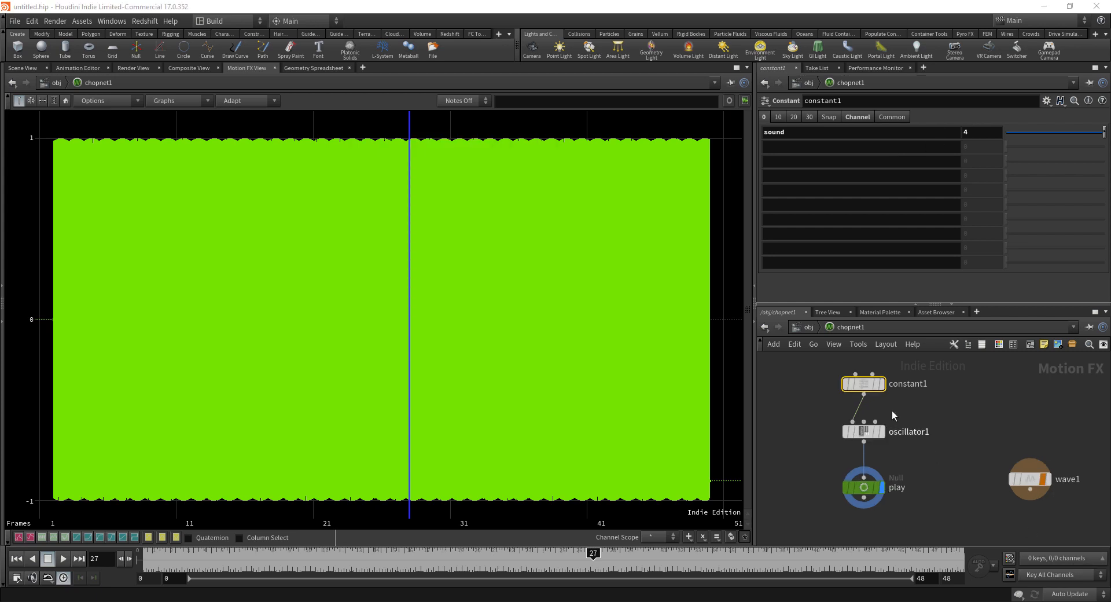
{"action": "scroll", "coordinate": [955, 404], "scroll_direction": "down", "scroll_amount": 3}
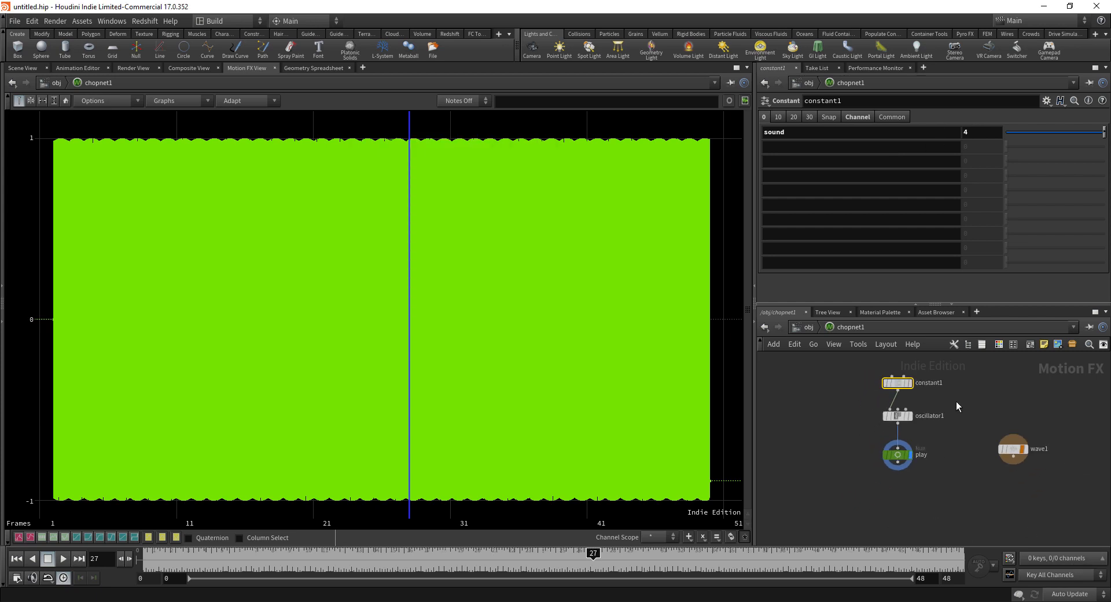
{"action": "scroll", "coordinate": [845, 408], "scroll_direction": "up", "scroll_amount": 2}
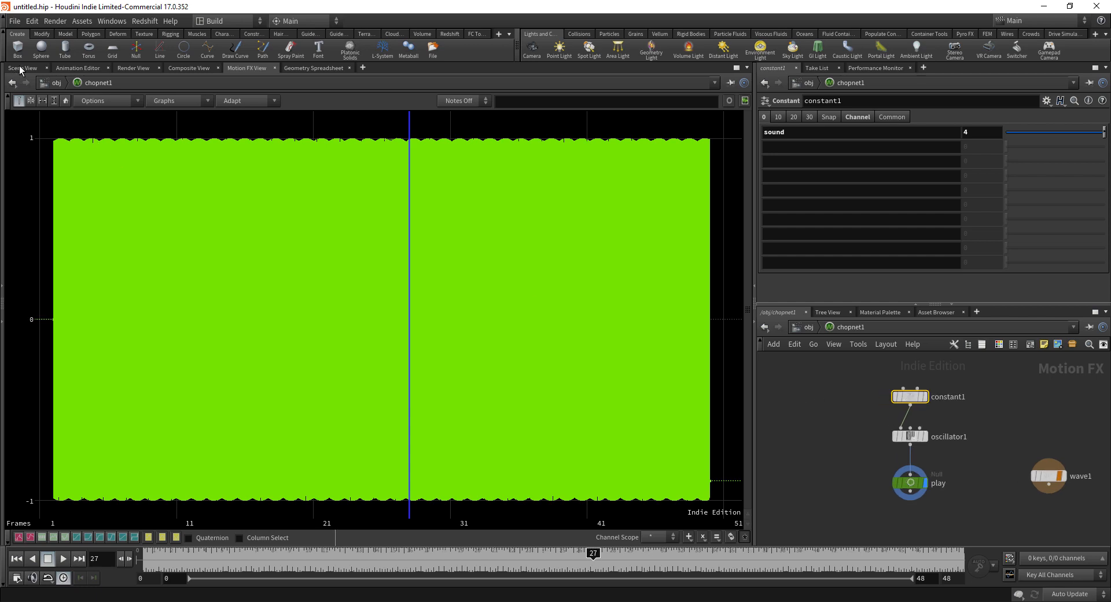
{"action": "left_click", "coordinate": [22, 68]}
Step: Return to the object level and add a Geometry object, geo1
{"action": "middle_click_drag", "start_coordinate": [792, 390], "coordinate": [826, 392]}
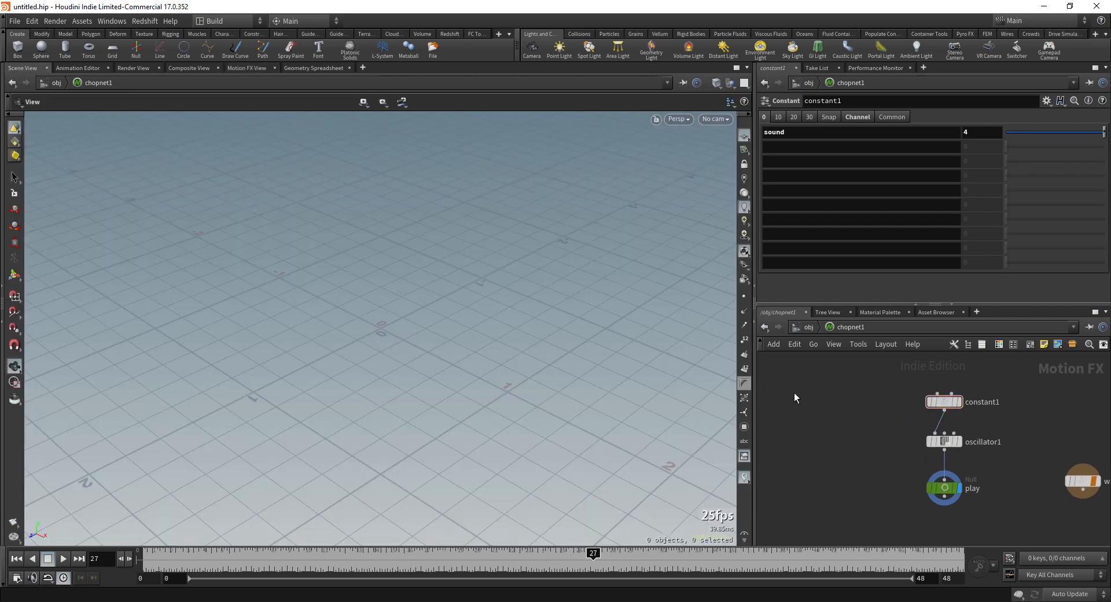
{"action": "left_click", "coordinate": [808, 328]}
{"action": "key", "text": "Tab"}
{"action": "type", "text": "geo"}
{"action": "key", "text": "Return"}
{"action": "left_click", "coordinate": [801, 397]}
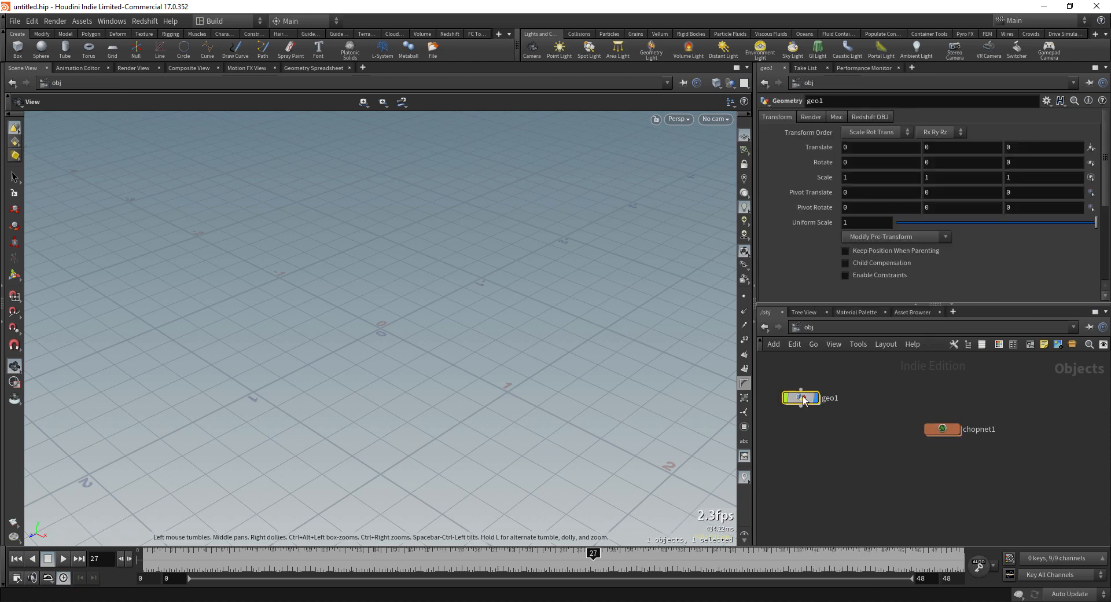
Step: Add a Box node inside geo1, then return up and frame the box in the viewport
{"action": "double_click", "coordinate": [802, 398]}
{"action": "key", "text": "Tab"}
{"action": "type", "text": "box"}
{"action": "key", "text": "Return"}
{"action": "left_click", "coordinate": [808, 412]}
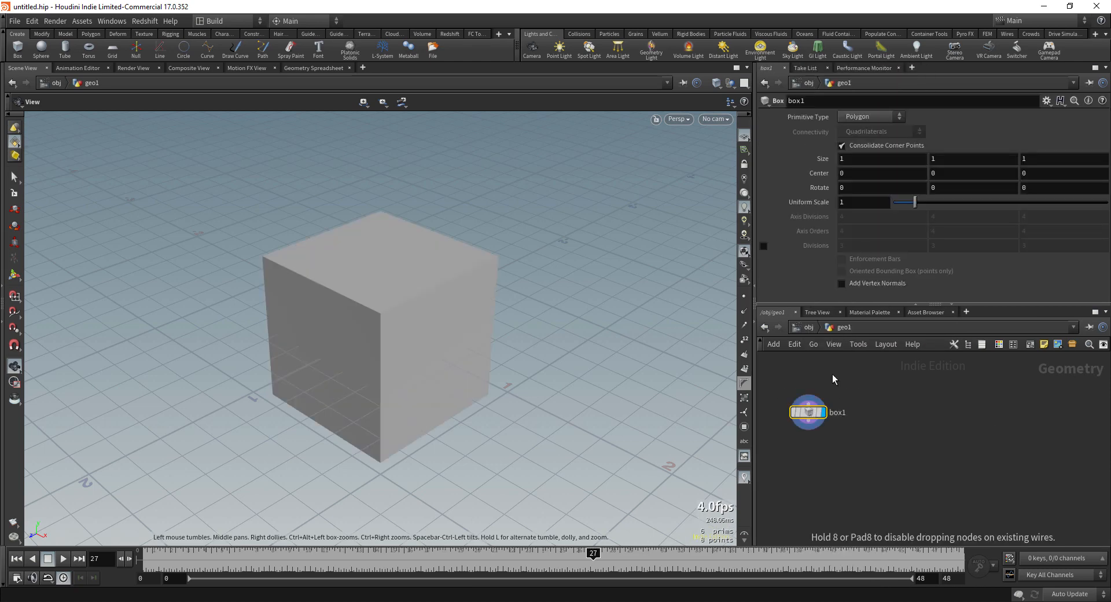
{"action": "left_click", "coordinate": [810, 327]}
{"action": "left_click_drag", "start_coordinate": [498, 317], "coordinate": [622, 328]}
{"action": "right_click_drag", "start_coordinate": [579, 328], "coordinate": [311, 331]}
{"action": "left_click_drag", "start_coordinate": [311, 330], "coordinate": [385, 389]}
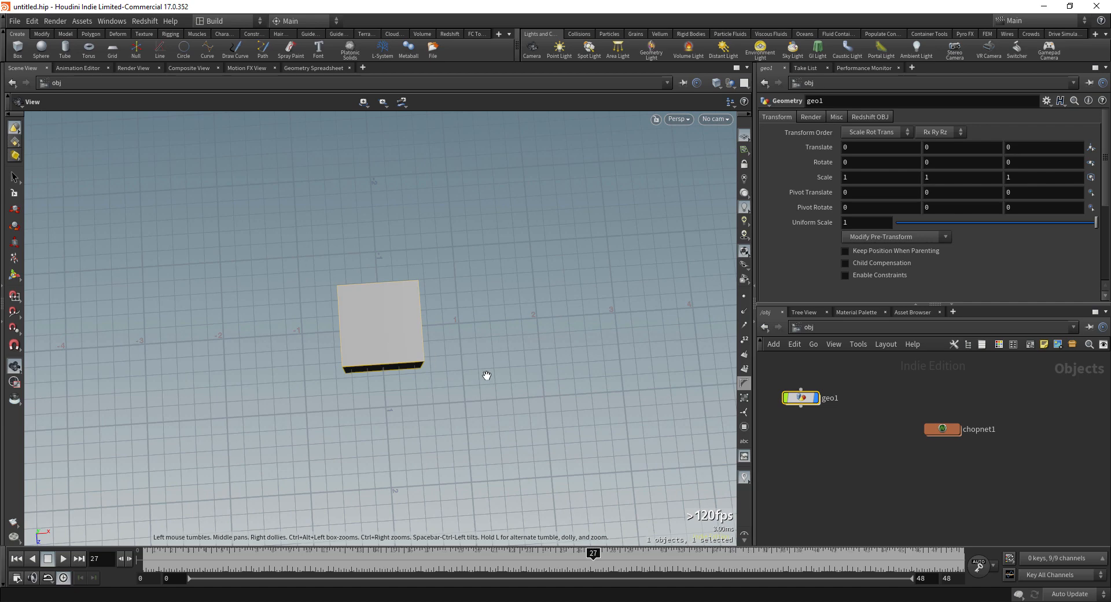
{"action": "left_click_drag", "start_coordinate": [486, 380], "coordinate": [416, 407]}
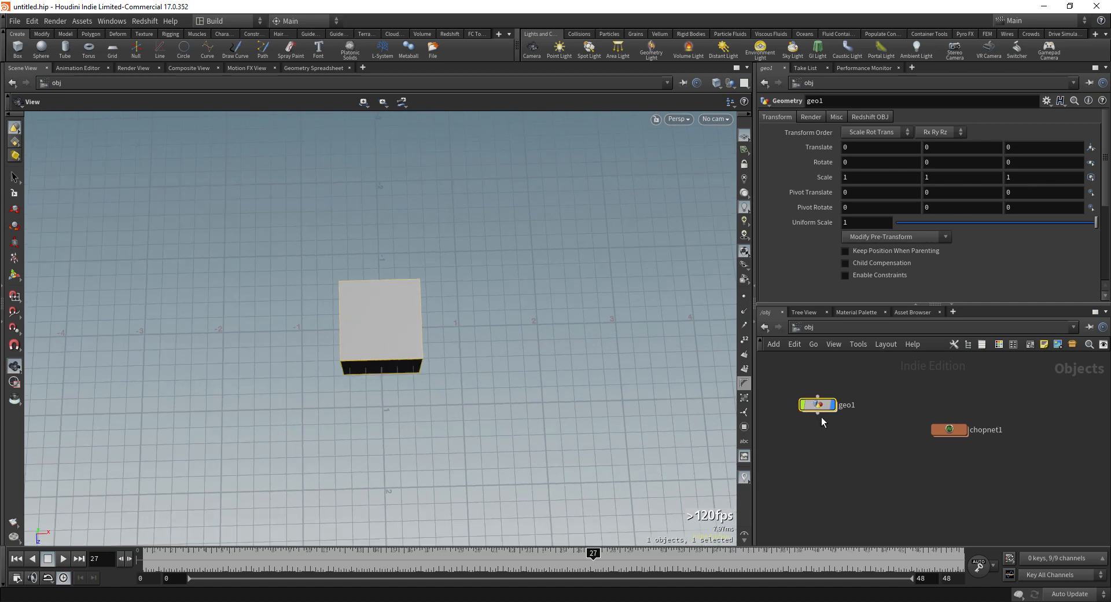
{"action": "left_click_drag", "start_coordinate": [812, 399], "coordinate": [833, 424]}
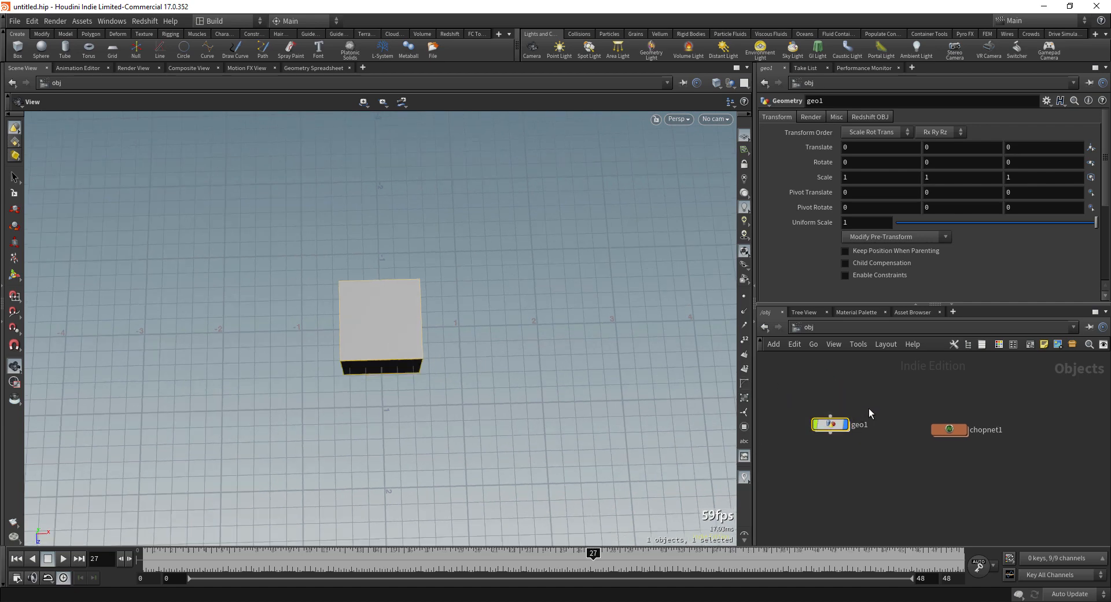
Step: Set the end frame to 100 and scrub back to frame 0
{"action": "type", "text": "100"}
{"action": "key", "text": "Return"}
{"action": "left_click_drag", "start_coordinate": [369, 560], "coordinate": [136, 560]}
{"action": "left_click_drag", "start_coordinate": [805, 471], "coordinate": [885, 405]}
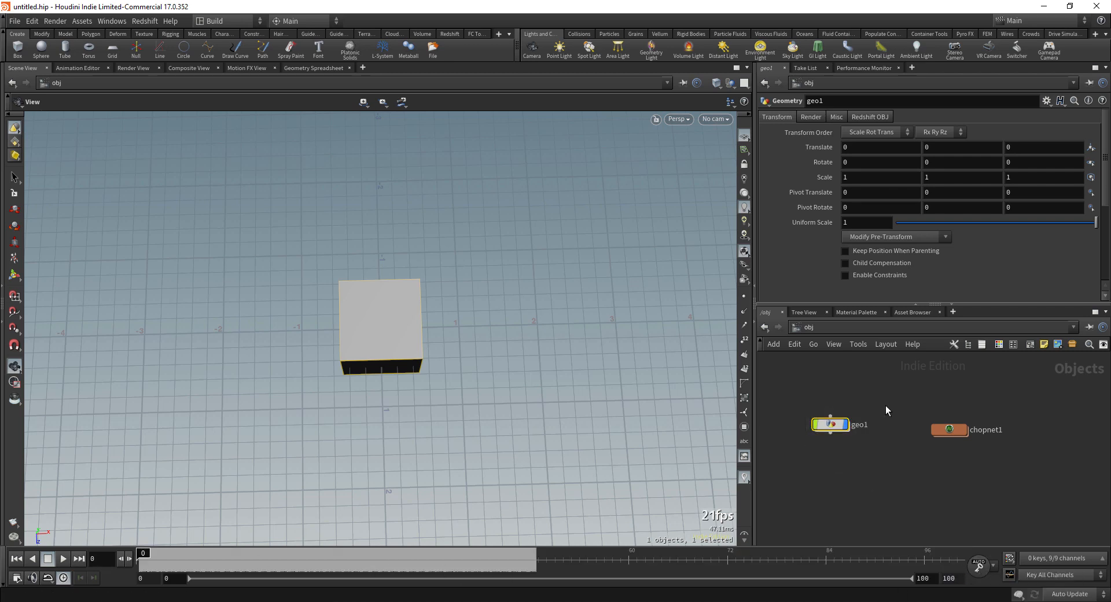
Step: Key geo1's Translate X at 0 on frame 0 and at 1 on frame 24
{"action": "left_click", "coordinate": [821, 145], "text": "alt"}
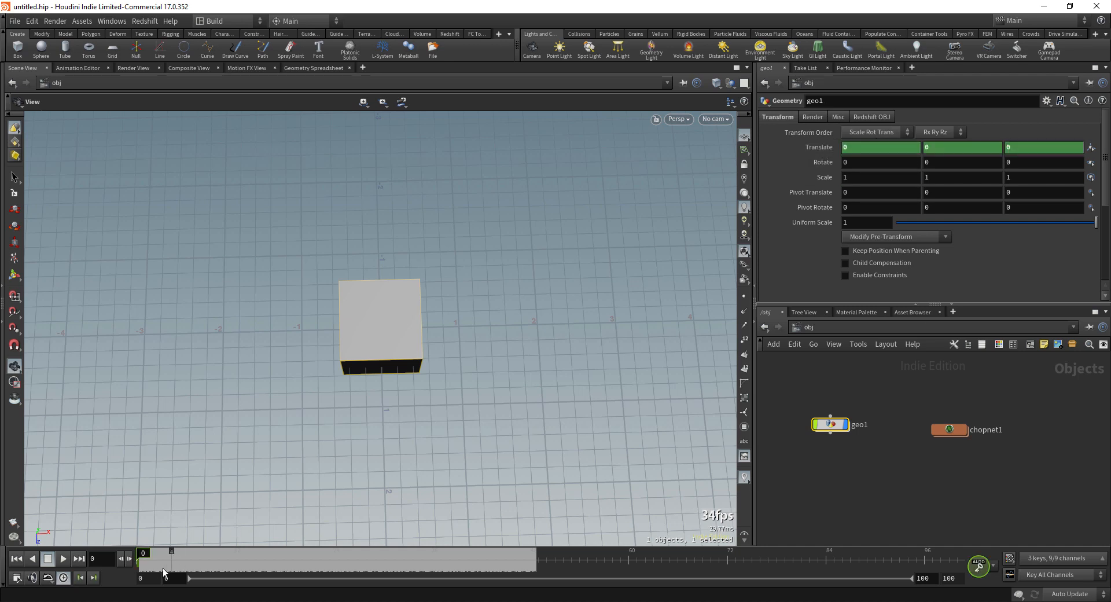
{"action": "left_click_drag", "start_coordinate": [144, 554], "coordinate": [348, 552]}
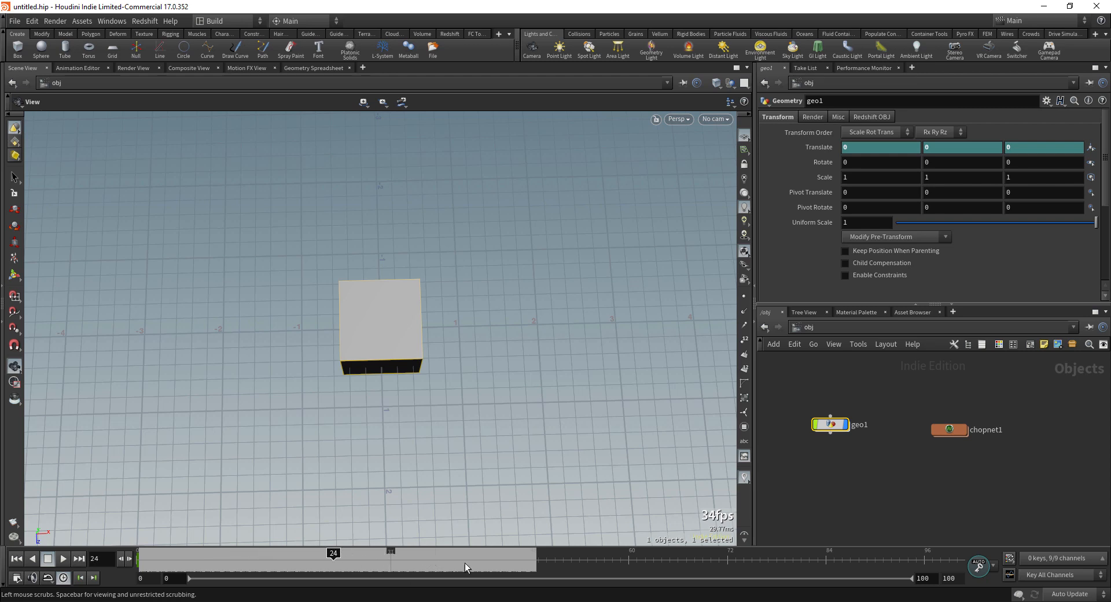
{"action": "key", "text": "alt+Tab"}
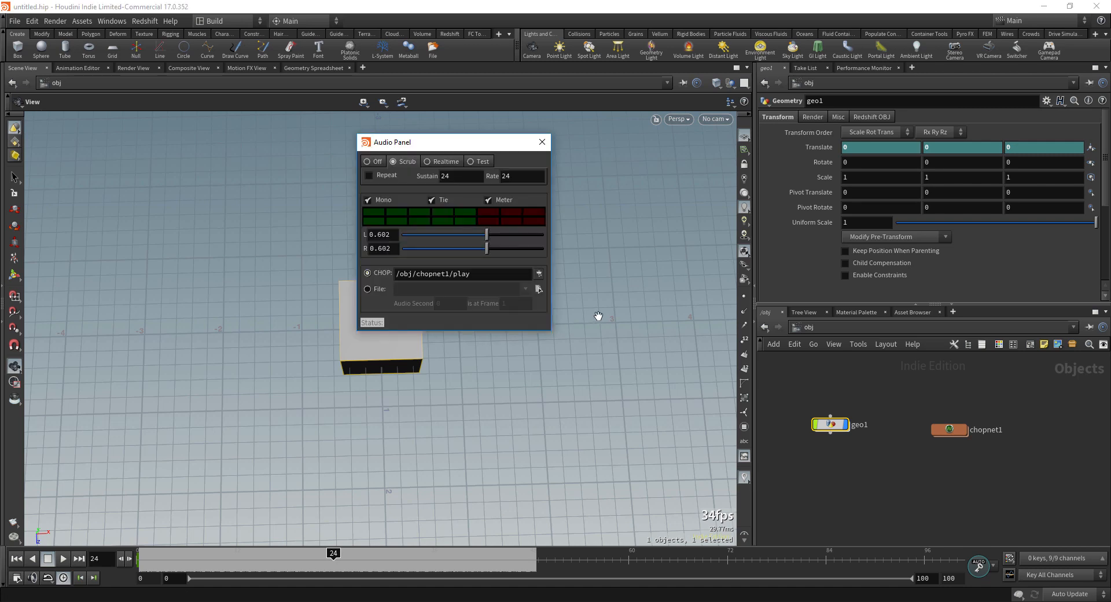
{"action": "left_click", "coordinate": [541, 142]}
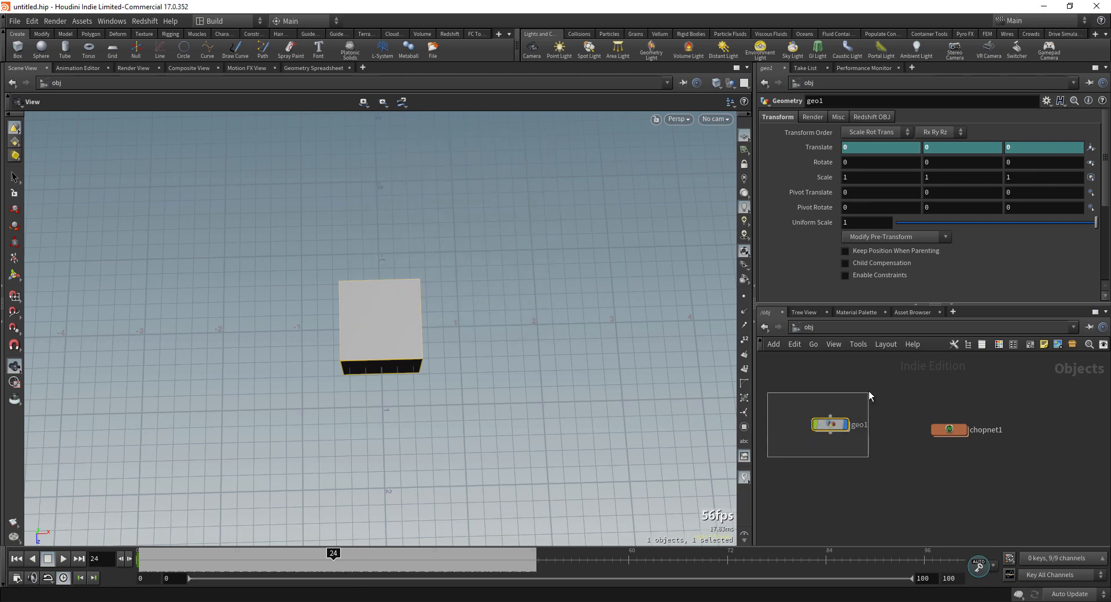
{"action": "left_click", "coordinate": [865, 145]}
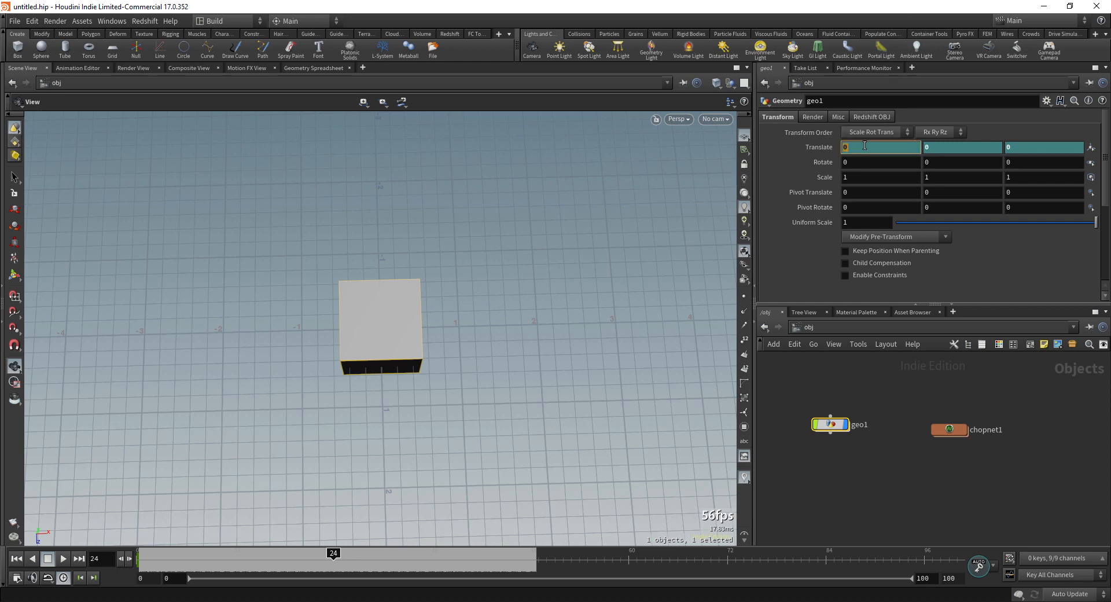
{"action": "type", "text": "1"}
{"action": "key", "text": "Return"}
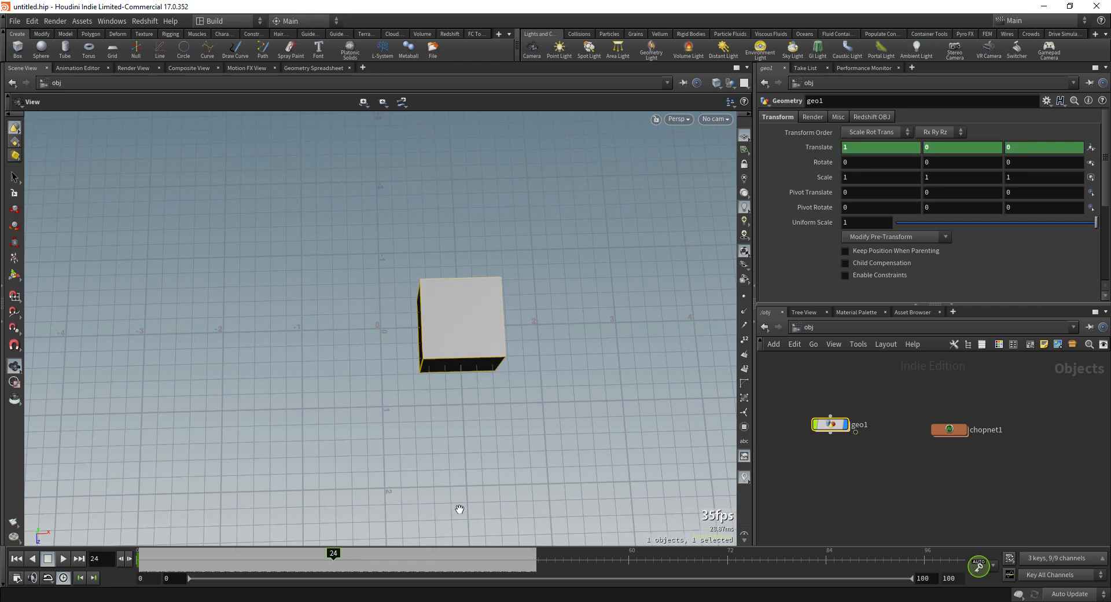
Step: Key Translate X back to 0 at frame 48 and set the timeline end to 48
{"action": "left_click_drag", "start_coordinate": [350, 568], "coordinate": [530, 566]}
{"action": "left_click", "coordinate": [874, 146]}
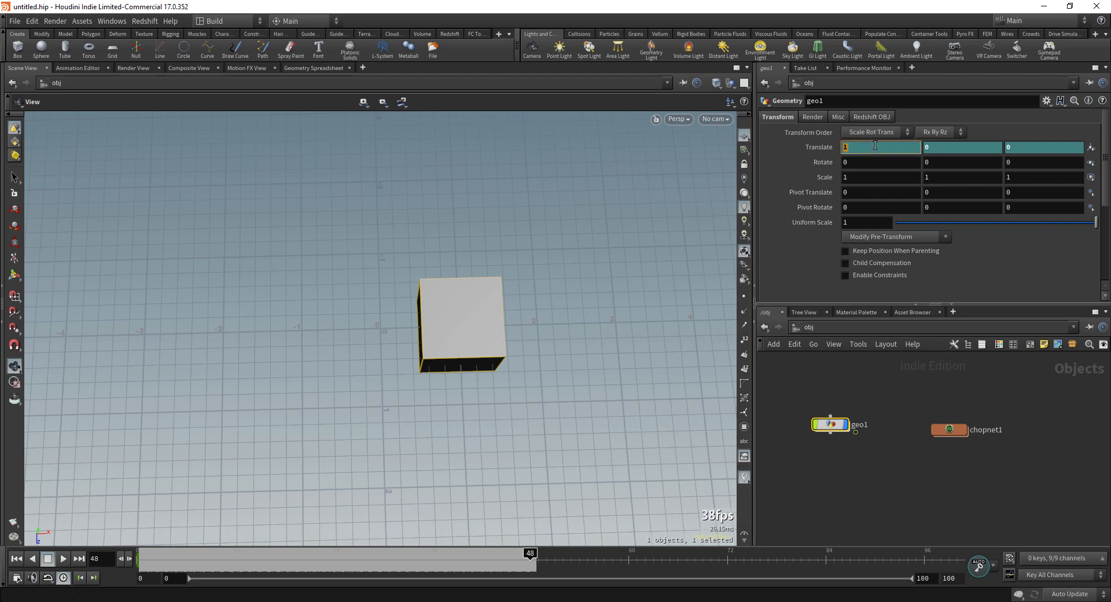
{"action": "type", "text": "0"}
{"action": "key", "text": "Return"}
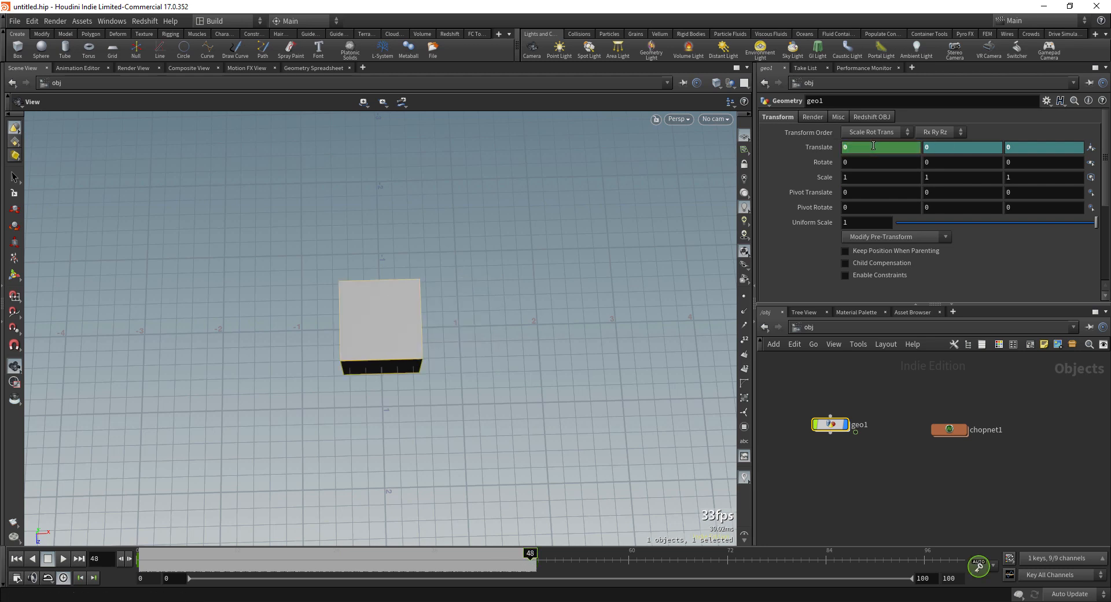
{"action": "double_click", "coordinate": [958, 578]}
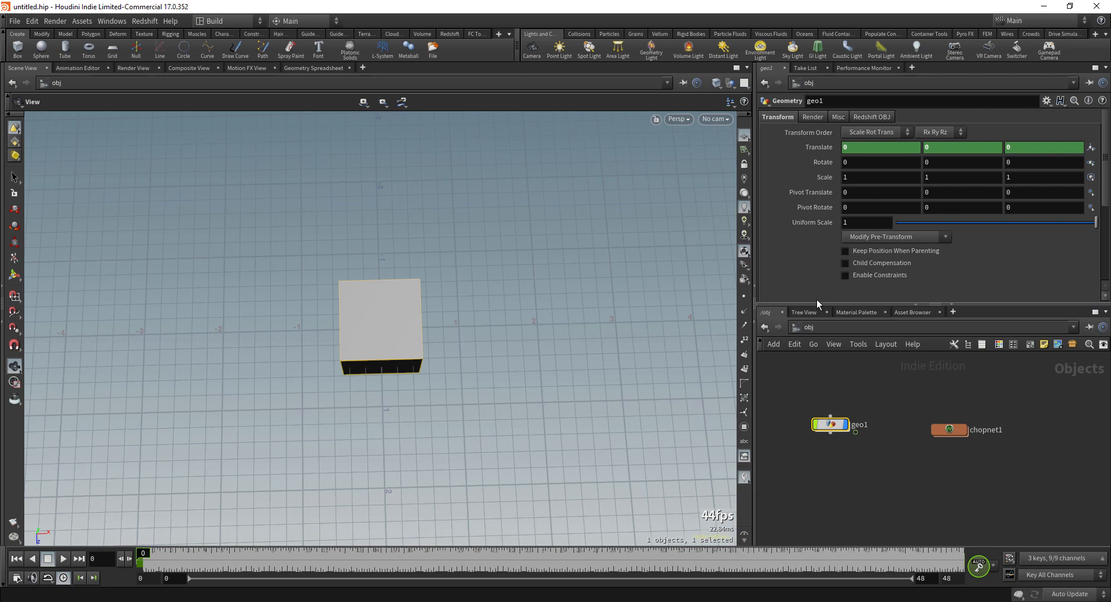
Step: Go inside chopnet1 and select the wave1 node
{"action": "middle_click_drag", "start_coordinate": [907, 441], "coordinate": [881, 429]}
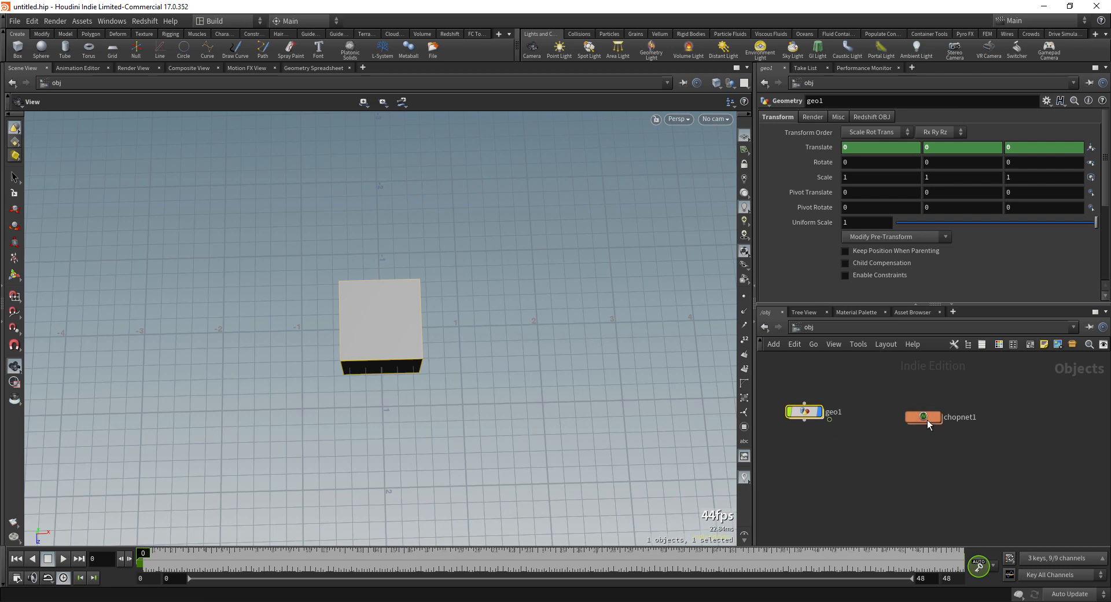
{"action": "double_click", "coordinate": [924, 416]}
{"action": "middle_click_drag", "start_coordinate": [850, 413], "coordinate": [813, 387]}
{"action": "left_click_drag", "start_coordinate": [981, 429], "coordinate": [1058, 478]}
Step: Delete wave1 and place a new Fetch Parameters node in chopnet1
{"action": "key", "text": "Delete"}
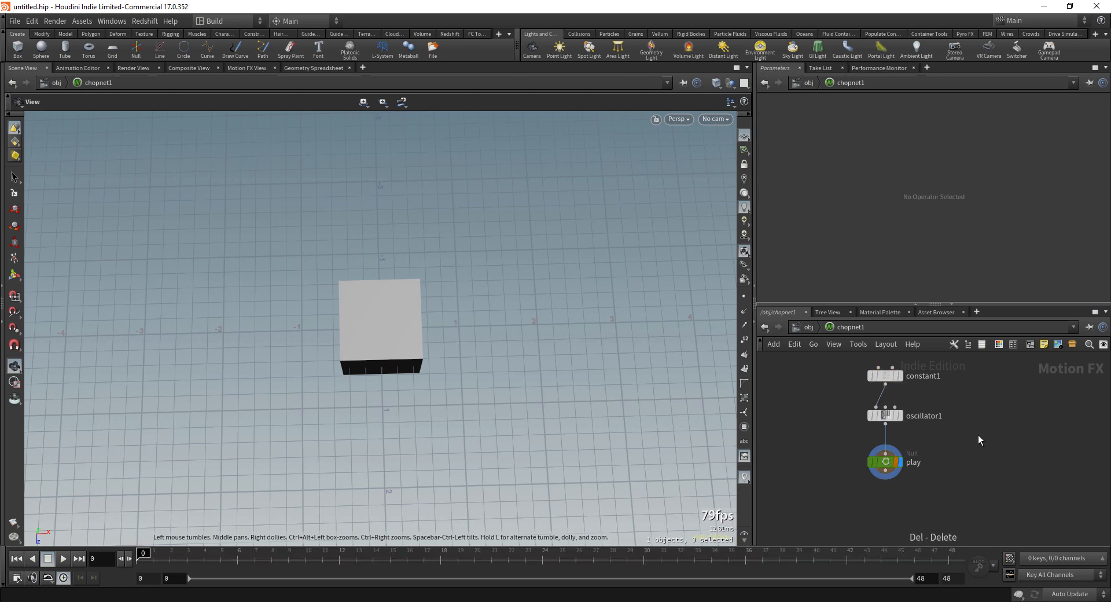
{"action": "middle_click_drag", "start_coordinate": [960, 429], "coordinate": [982, 447]}
{"action": "middle_click_drag", "start_coordinate": [843, 415], "coordinate": [853, 430]}
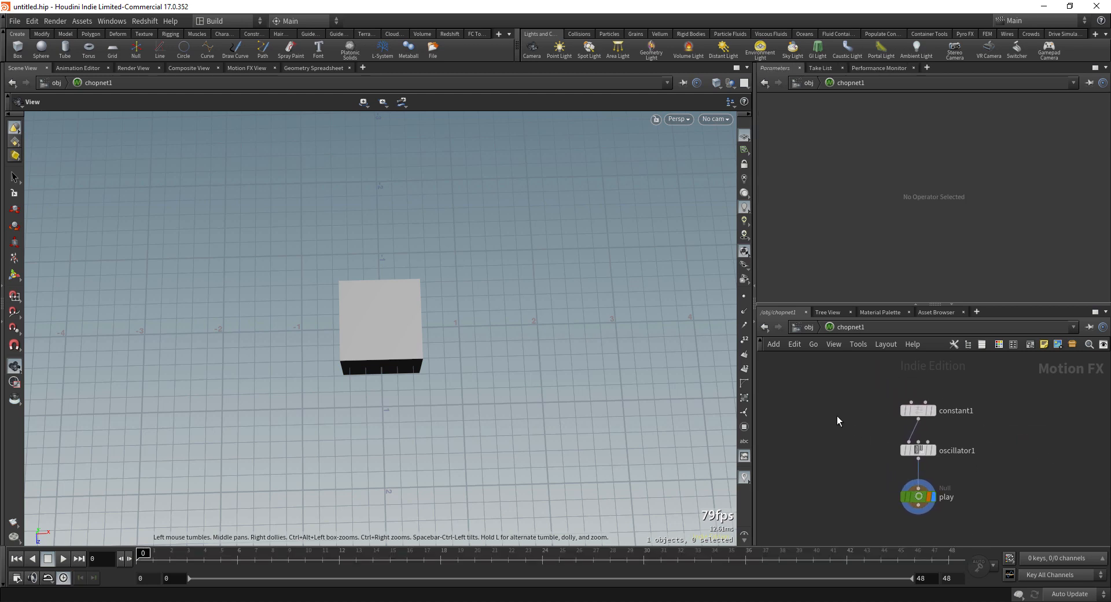
{"action": "key", "text": "Tab"}
{"action": "mouse_move", "coordinate": [885, 423]}
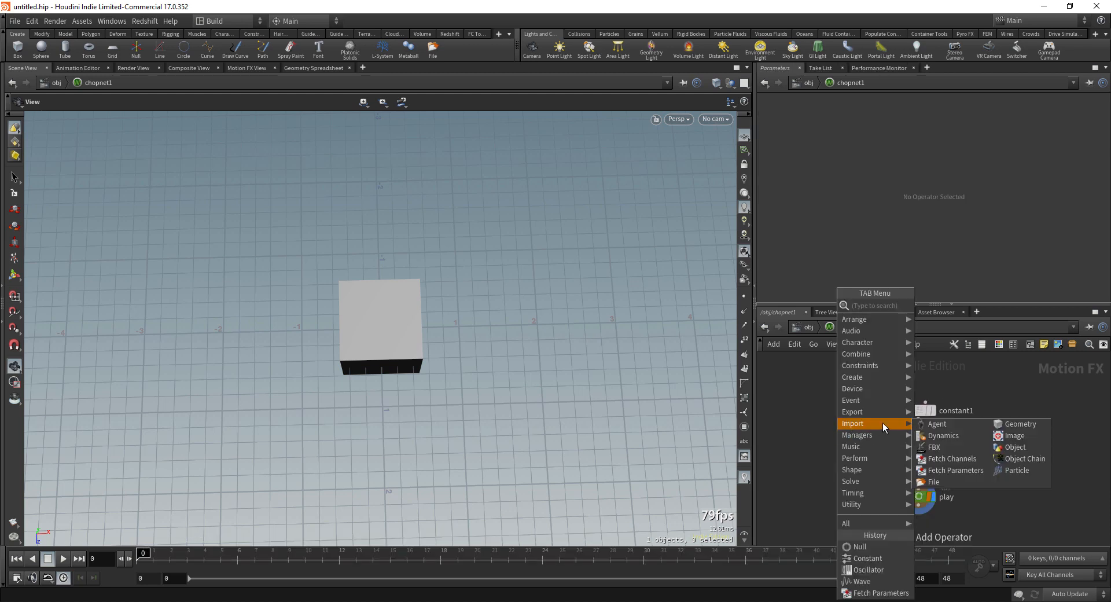
{"action": "left_click", "coordinate": [950, 470]}
{"action": "left_click", "coordinate": [832, 408]}
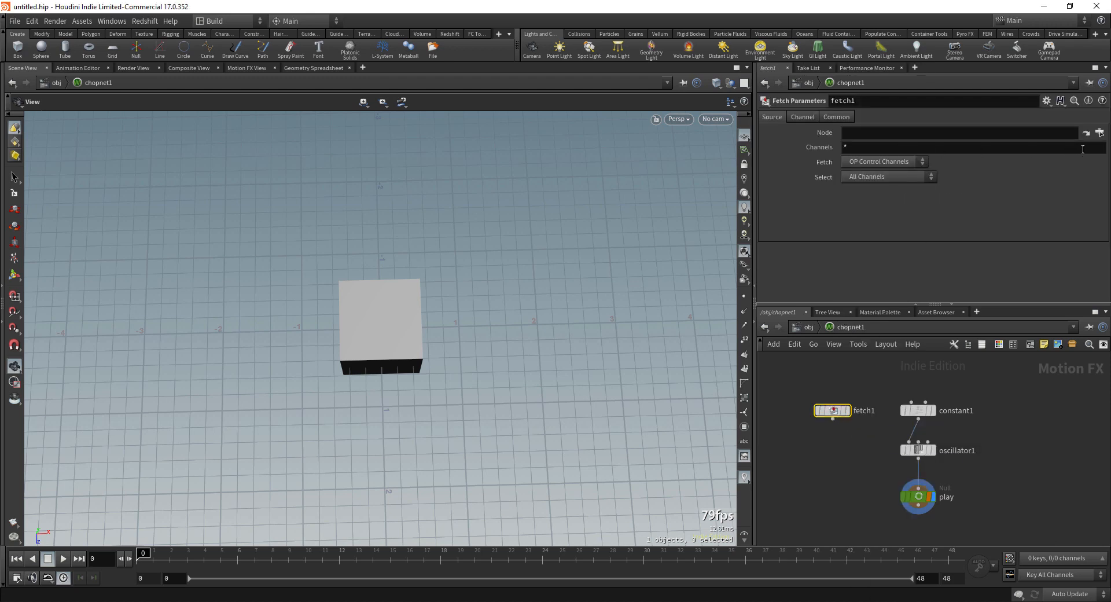
Step: Point the fetch node at /obj/geo1 and fetch the tx channel
{"action": "left_click", "coordinate": [1100, 132]}
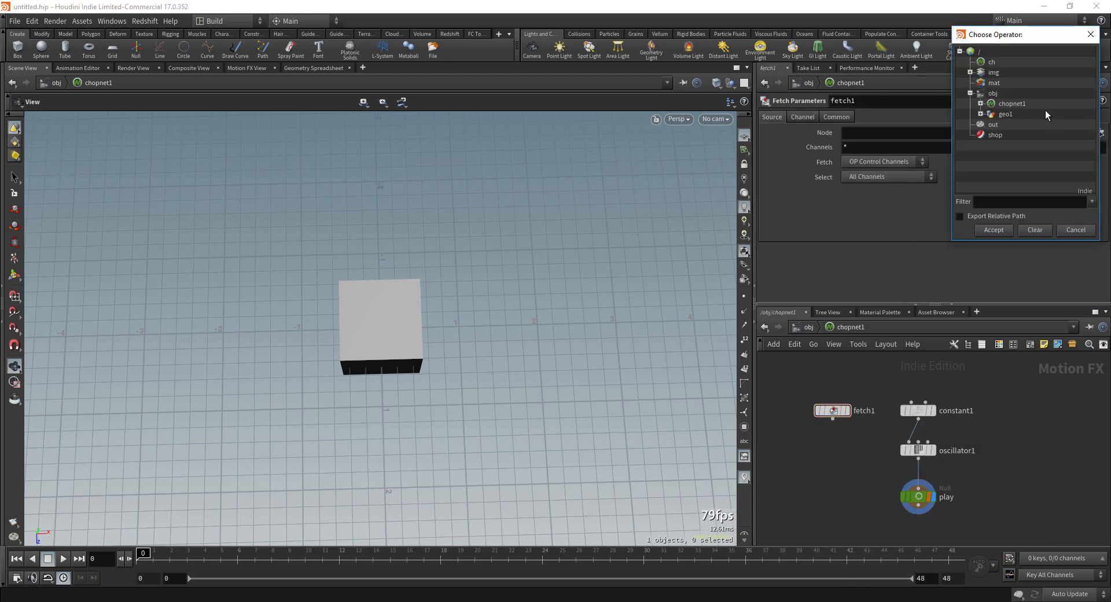
{"action": "left_click", "coordinate": [1005, 114]}
{"action": "left_click", "coordinate": [1000, 229]}
{"action": "left_click", "coordinate": [863, 147]}
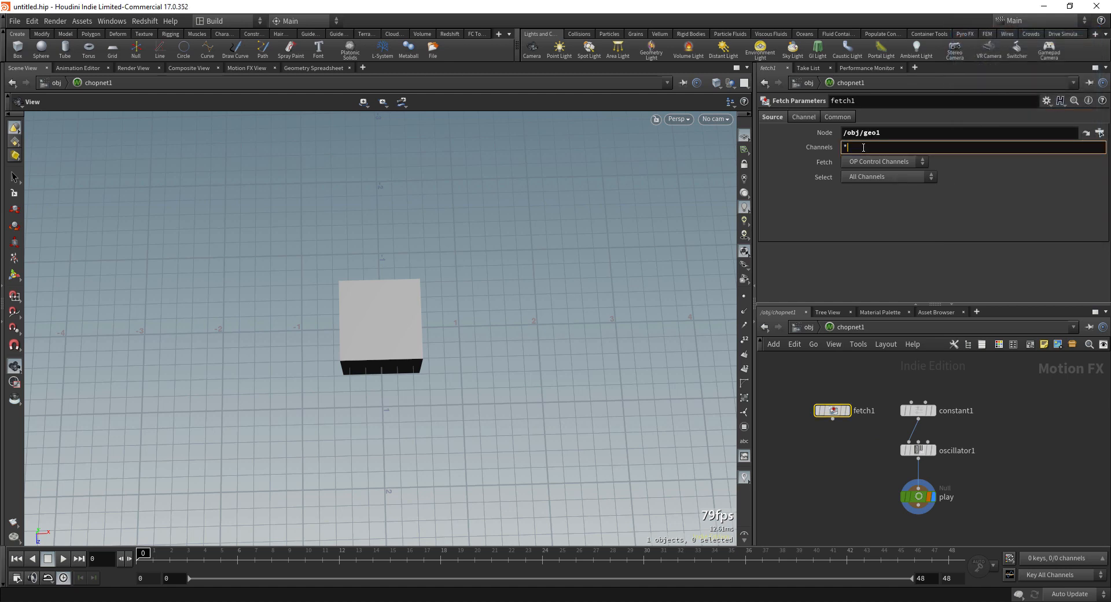
{"action": "type", "text": "tx"}
{"action": "key", "text": "Return"}
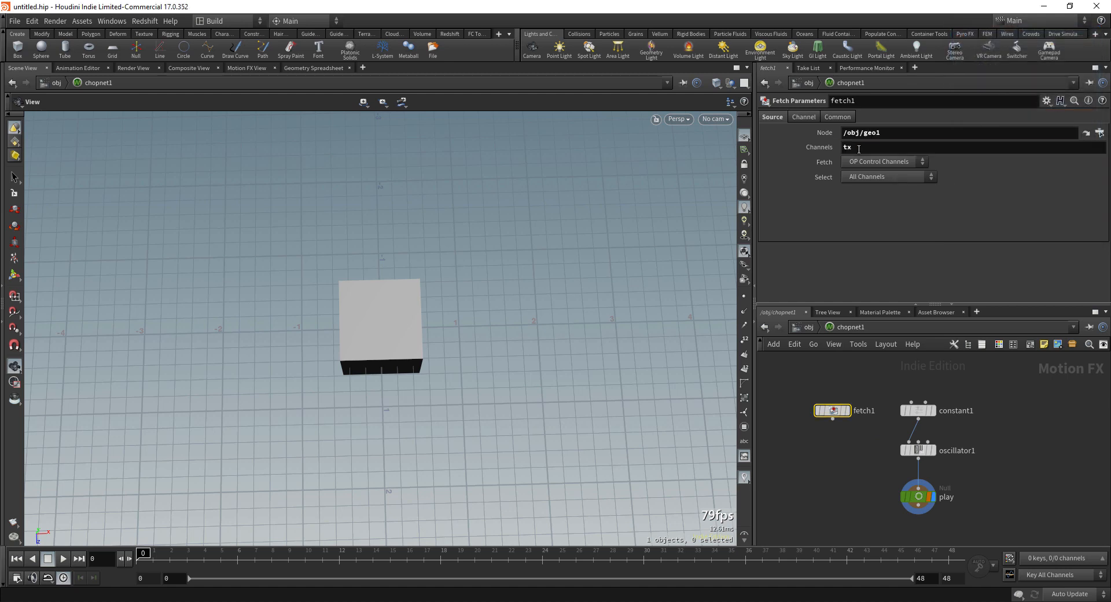
Step: Rearrange the nodes and wire fetch1 into oscillator1's first input
{"action": "mouse_move", "coordinate": [859, 443]}
{"action": "middle_mouse_down"}
{"action": "mouse_move", "coordinate": [833, 434]}
{"action": "mouse_move", "coordinate": [846, 446]}
{"action": "middle_mouse_up"}
{"action": "mouse_move", "coordinate": [818, 416]}
{"action": "left_mouse_down"}
{"action": "mouse_move", "coordinate": [826, 407]}
{"action": "mouse_move", "coordinate": [816, 406]}
{"action": "left_mouse_up"}
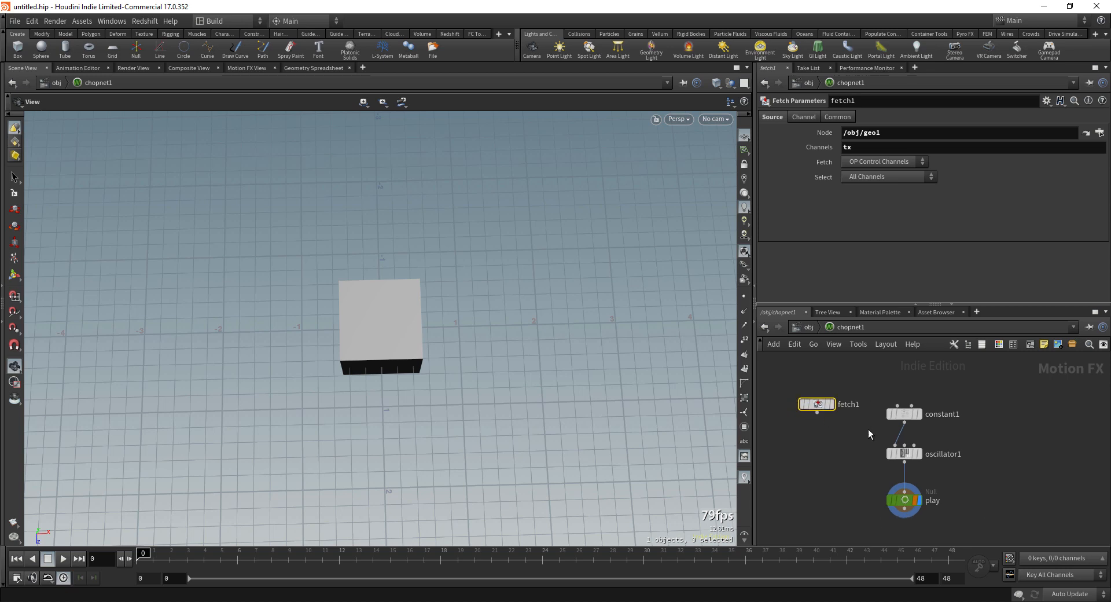
{"action": "left_click_drag", "start_coordinate": [904, 413], "coordinate": [925, 403]}
{"action": "left_click", "coordinate": [817, 413]}
{"action": "left_click", "coordinate": [895, 445]}
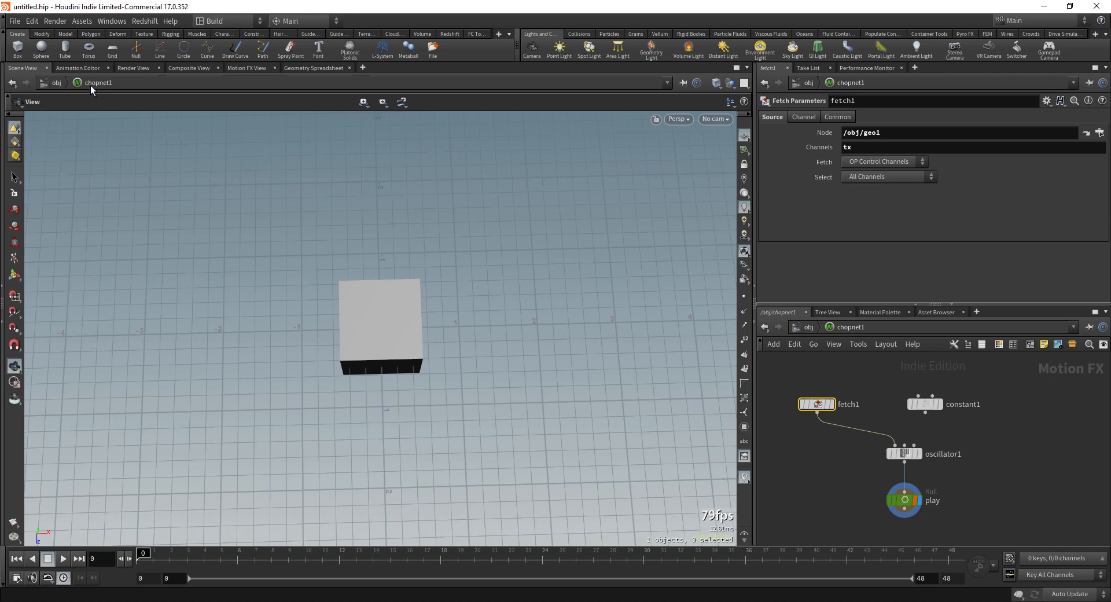
Step: Split the 3D view and turn the lower pane into a Motion FX View
{"action": "key", "text": "alt+]"}
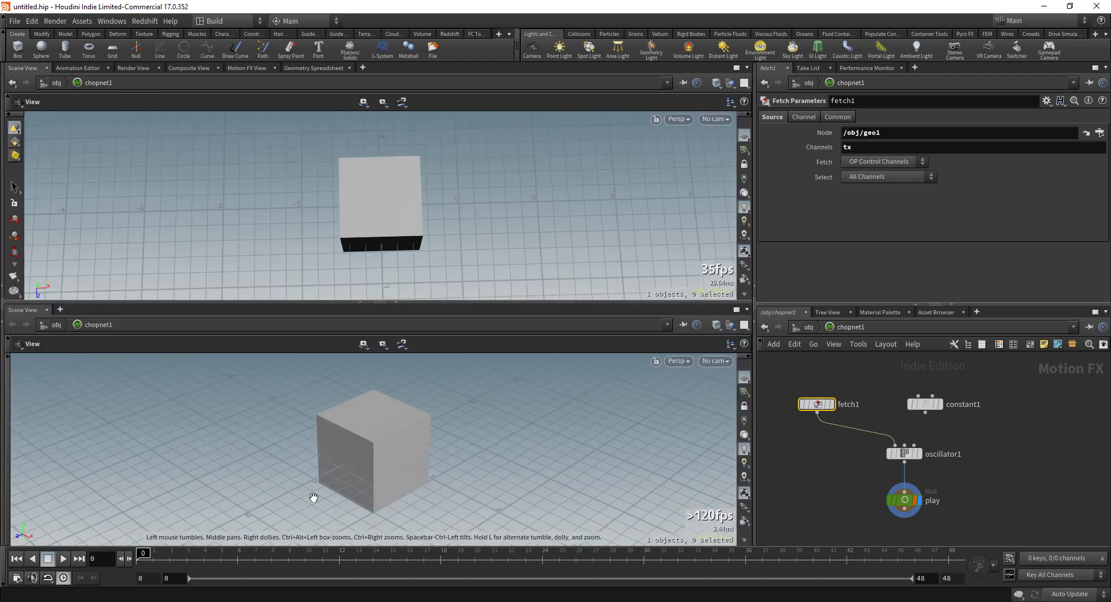
{"action": "left_click", "coordinate": [61, 310]}
{"action": "mouse_move", "coordinate": [98, 331]}
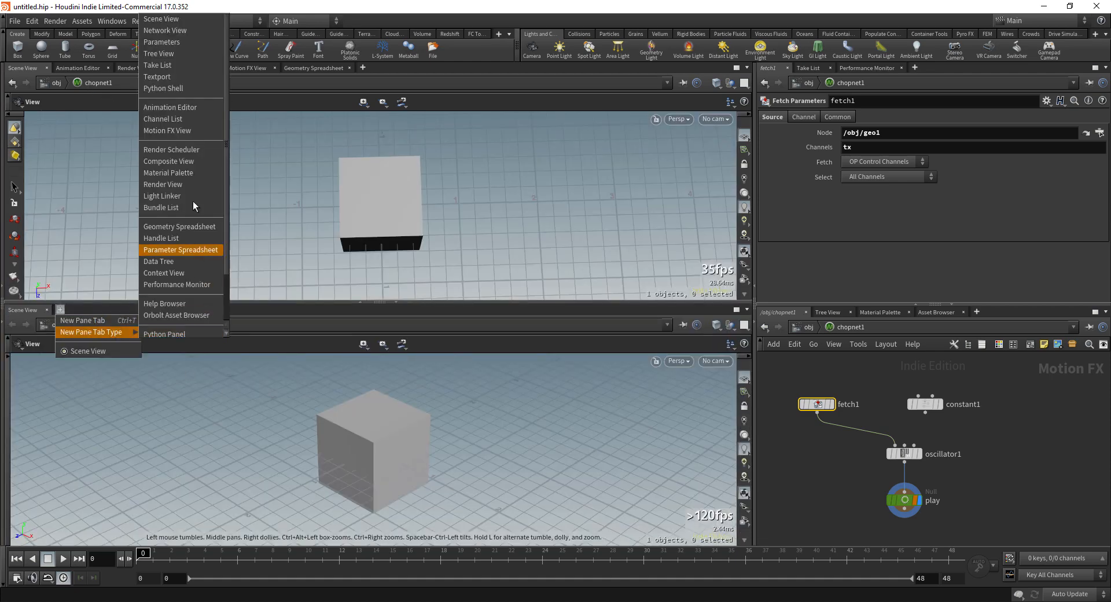
{"action": "left_click", "coordinate": [186, 130]}
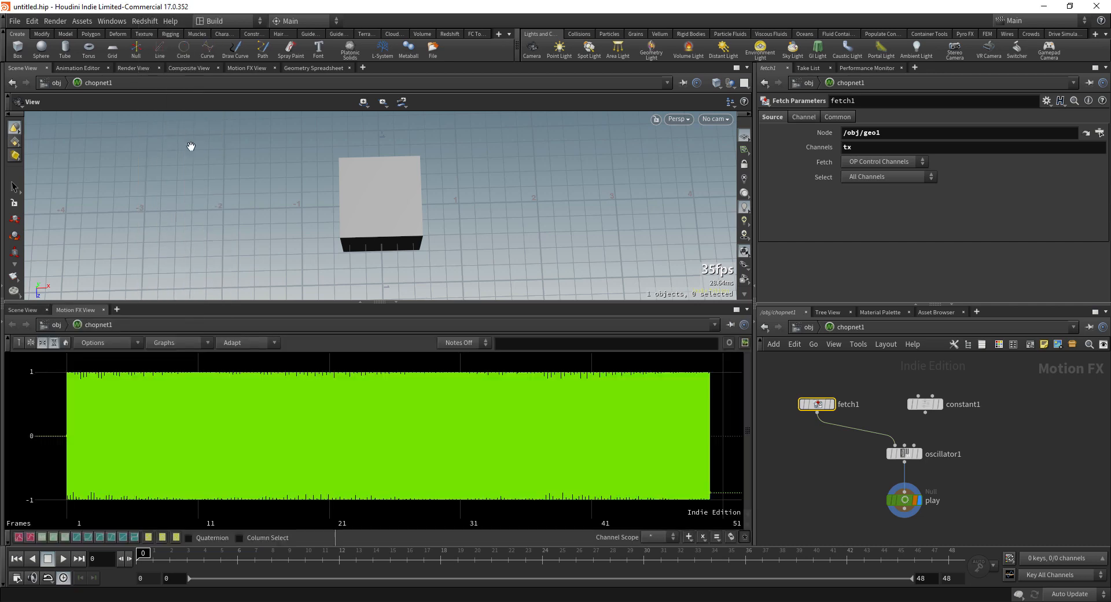
Step: Reposition fetch1, review its Channel, Common and Source tabs, and open the Audio Panel
{"action": "left_click_drag", "start_coordinate": [817, 405], "coordinate": [859, 416]}
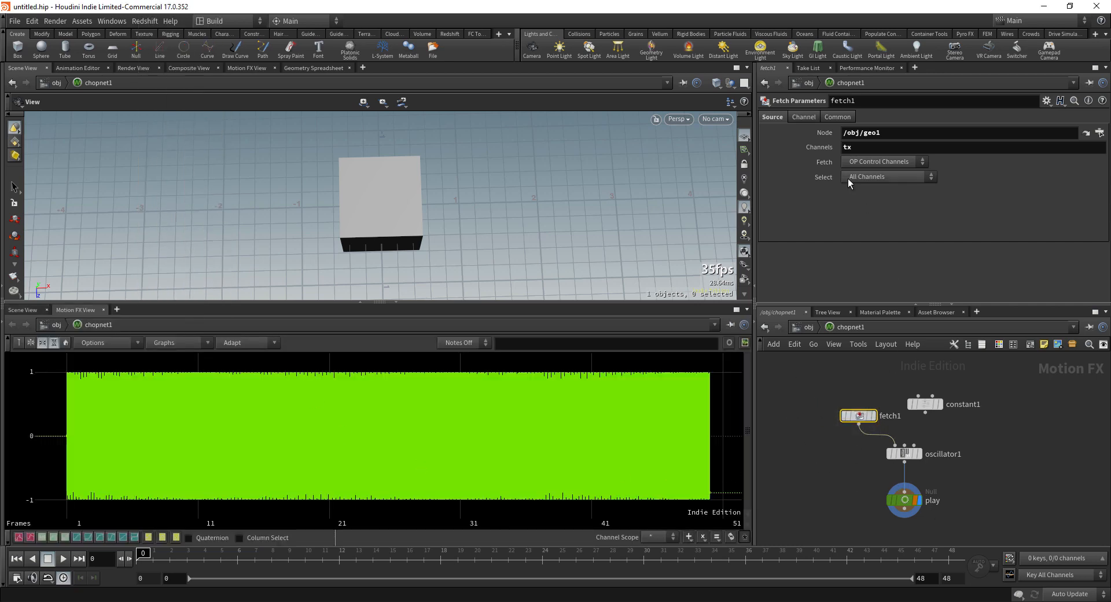
{"action": "left_click", "coordinate": [809, 117]}
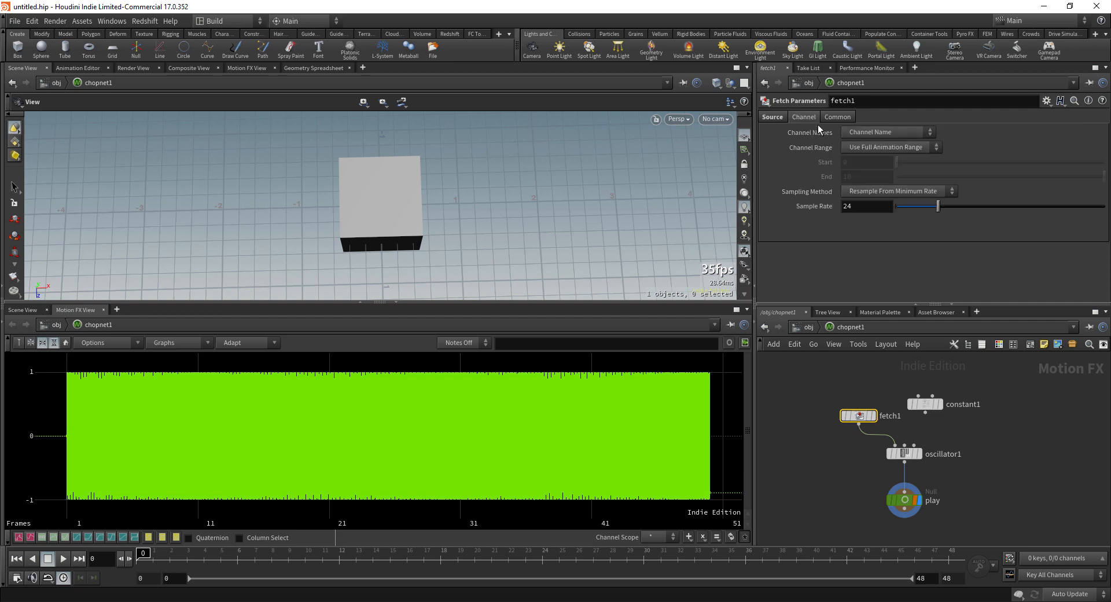
{"action": "left_click", "coordinate": [842, 118]}
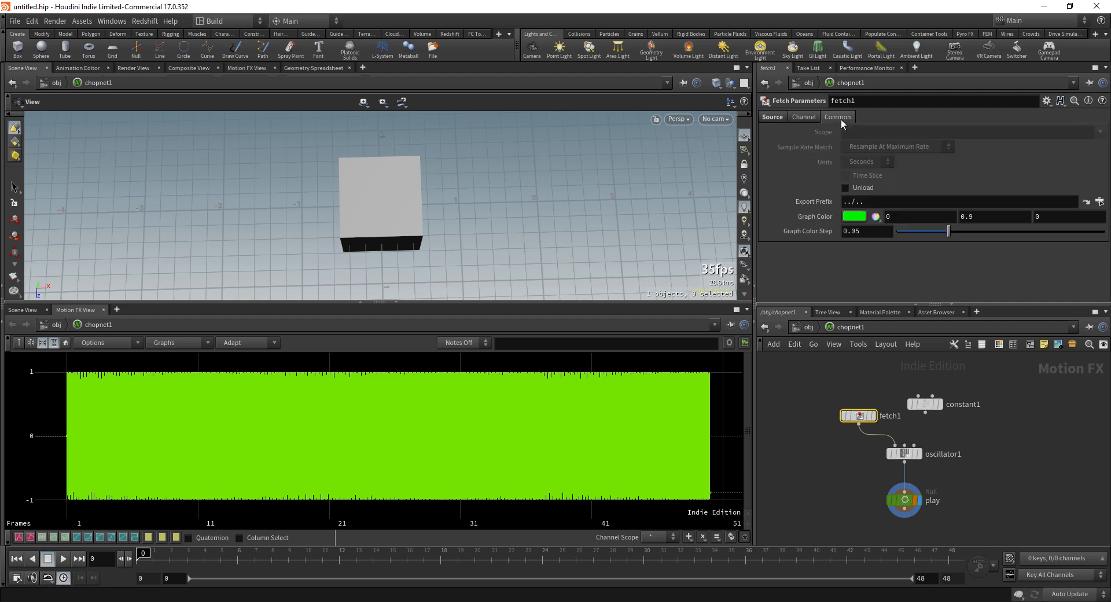
{"action": "left_click", "coordinate": [772, 117]}
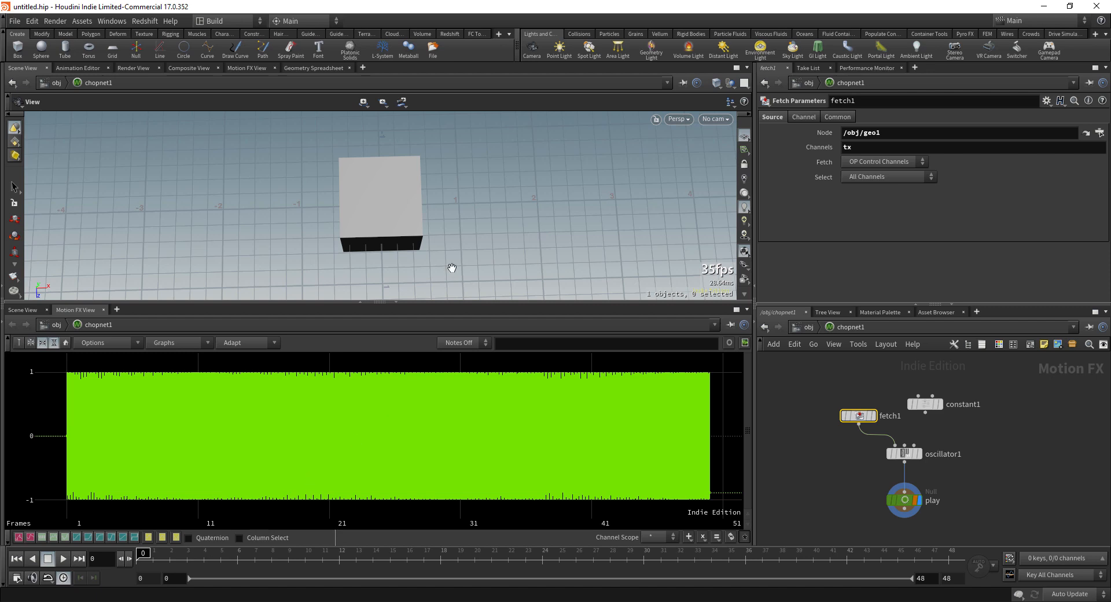
{"action": "key", "text": "alt+Tab"}
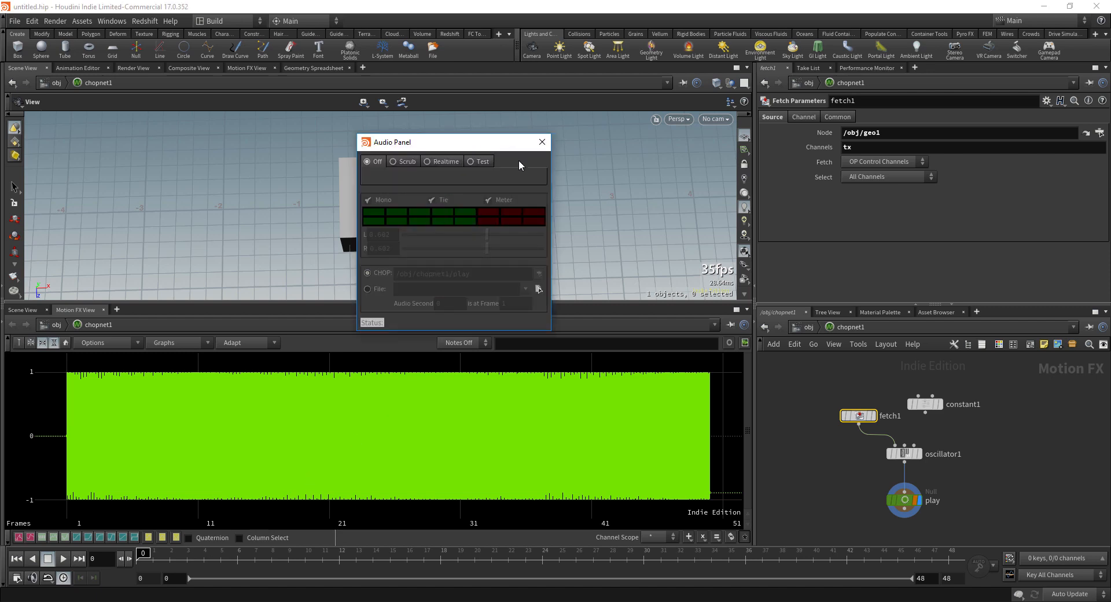
Step: Switch audio to Scrub, test-play, set volume to 0.414, then select geo1 at /obj
{"action": "left_click", "coordinate": [527, 188]}
{"action": "left_click", "coordinate": [62, 558]}
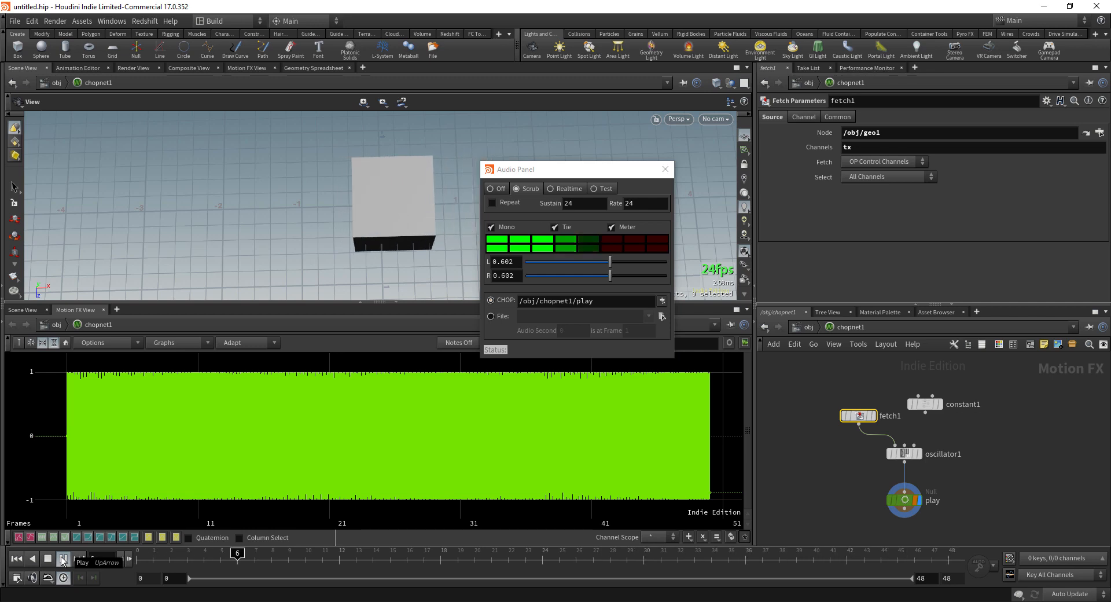
{"action": "left_click", "coordinate": [63, 559]}
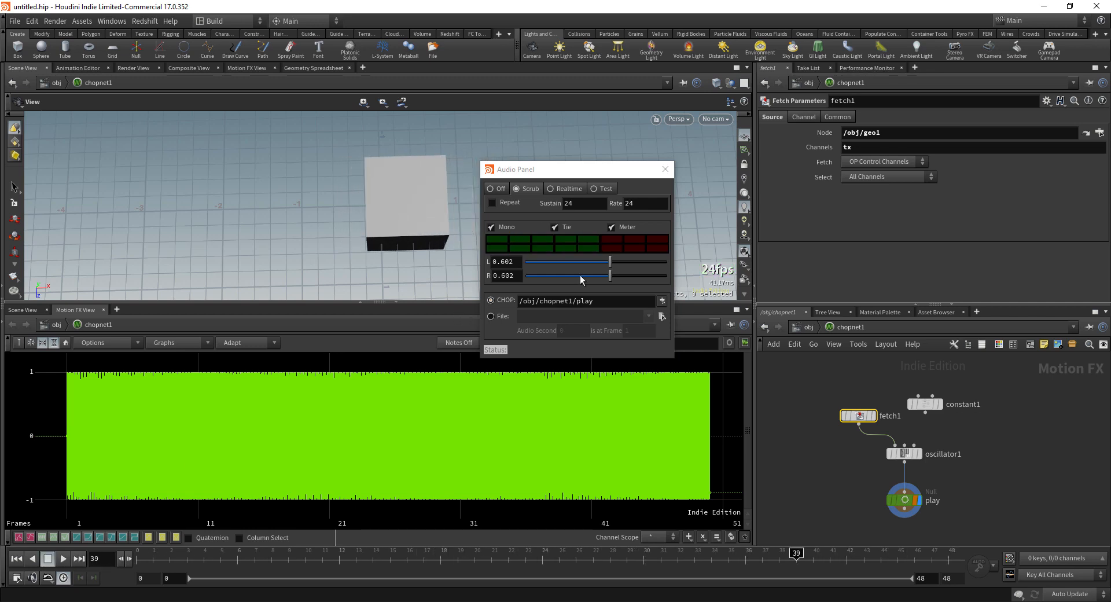
{"action": "left_click_drag", "start_coordinate": [610, 262], "coordinate": [583, 261]}
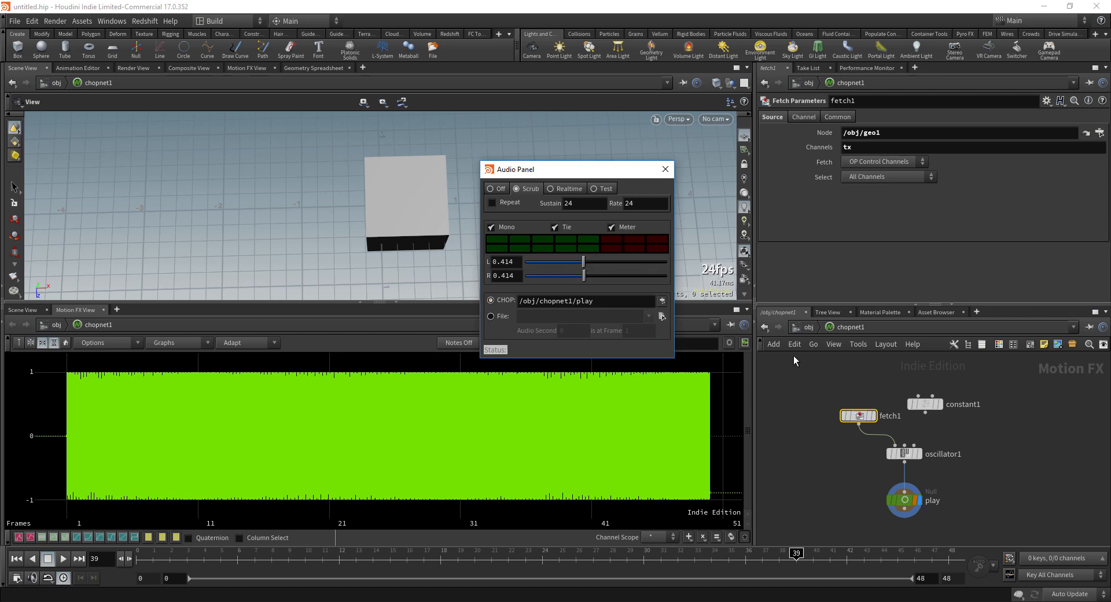
{"action": "left_click", "coordinate": [808, 327]}
{"action": "left_click_drag", "start_coordinate": [776, 444], "coordinate": [830, 394]}
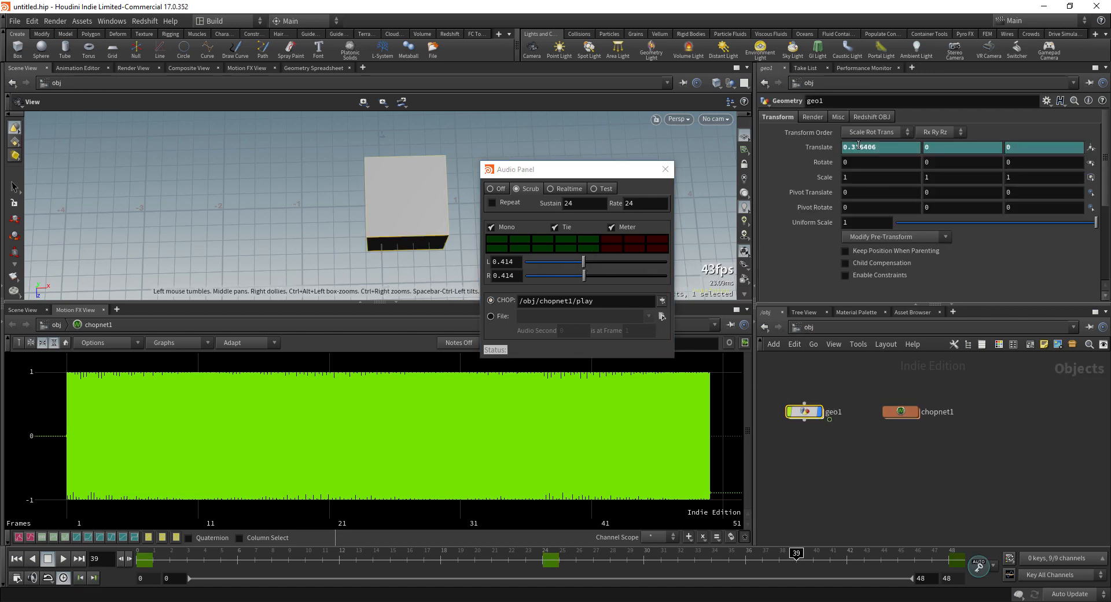
Step: Change geo1's Translate X key at frame 24 to 5
{"action": "left_click", "coordinate": [542, 557]}
{"action": "left_click", "coordinate": [866, 147]}
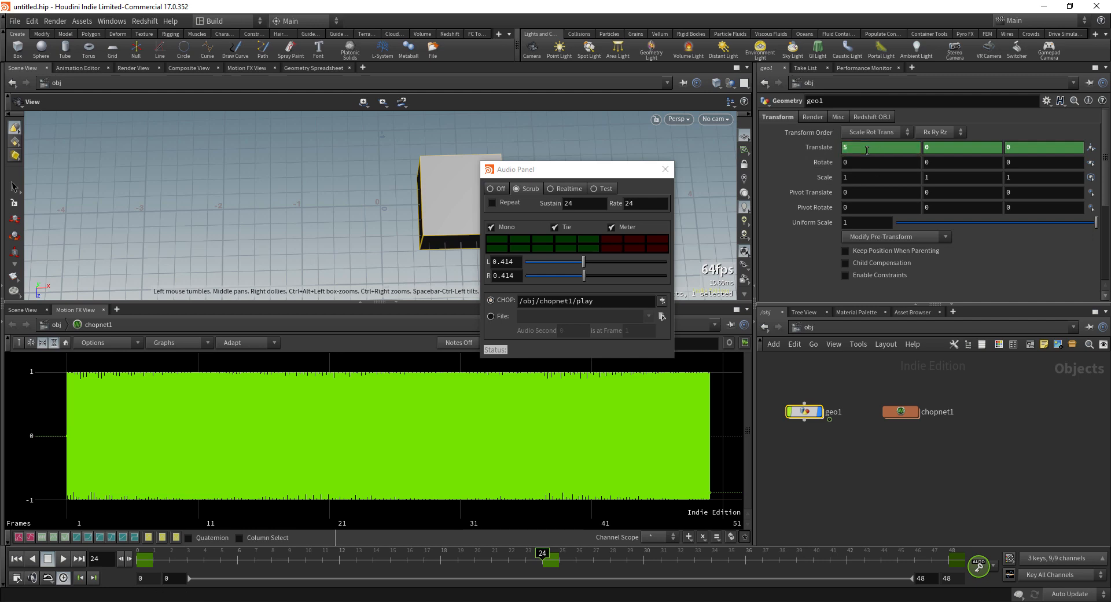
{"action": "key", "text": "Return"}
{"action": "right_click_drag", "start_coordinate": [262, 201], "coordinate": [350, 201]}
Step: Move the Audio Panel aside, rewind to frame 0, and play back to hear the pitch
{"action": "left_click_drag", "start_coordinate": [515, 169], "coordinate": [864, 188]}
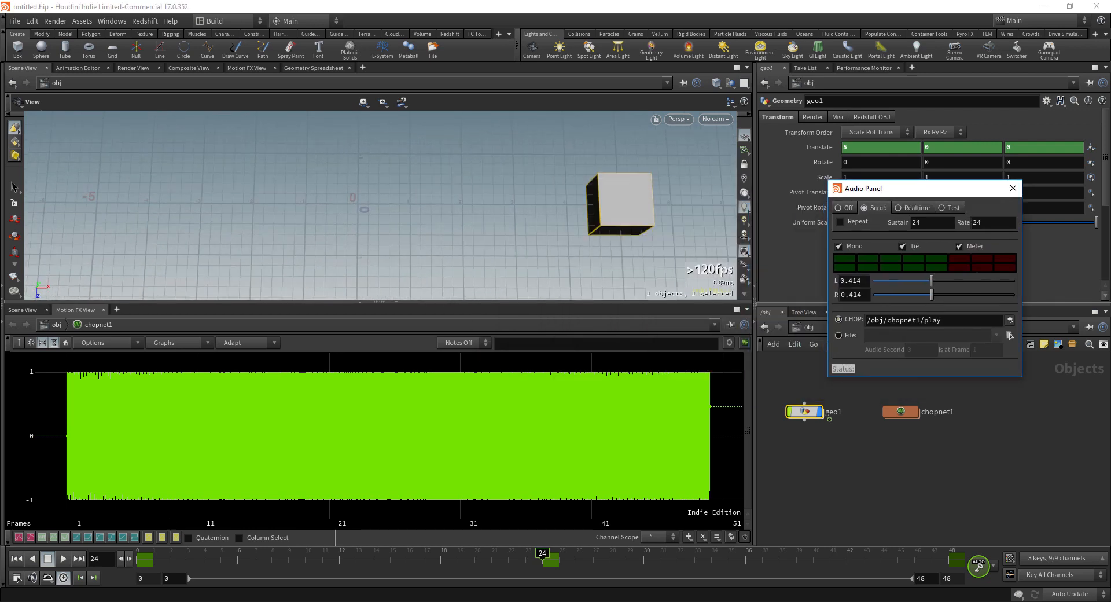
{"action": "left_click", "coordinate": [15, 558]}
{"action": "left_click", "coordinate": [63, 559]}
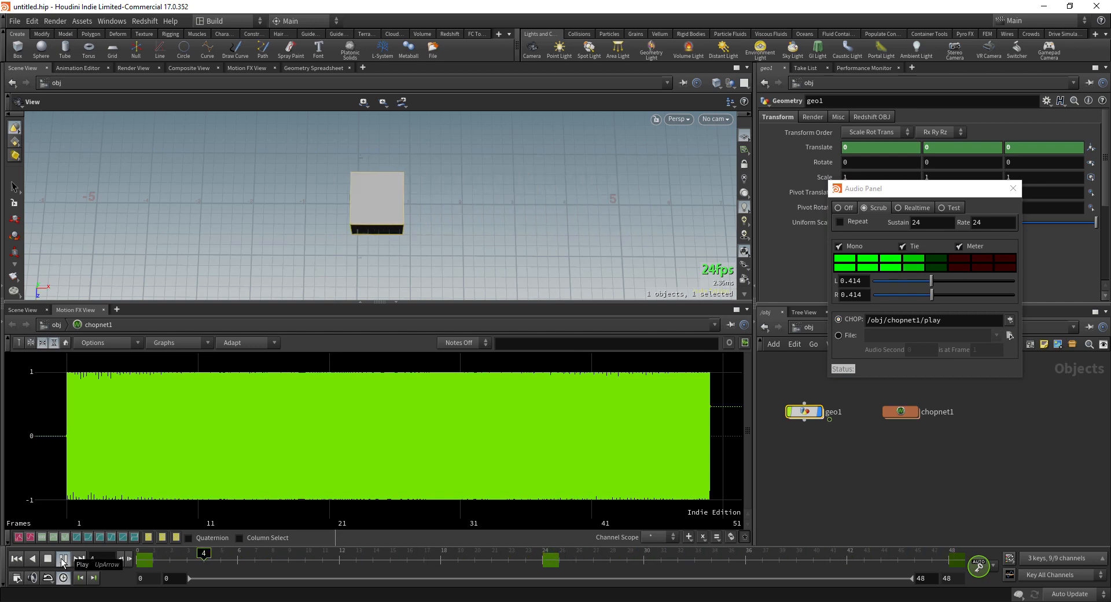
{"action": "left_click", "coordinate": [47, 558]}
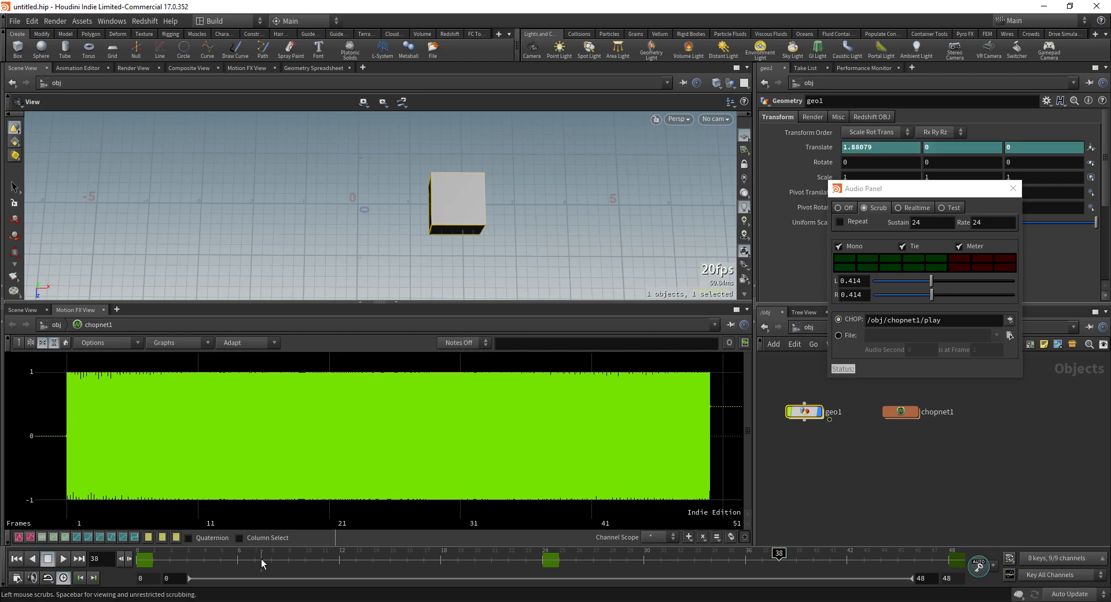
{"action": "scroll", "coordinate": [497, 184], "scroll_direction": "up", "scroll_amount": 3}
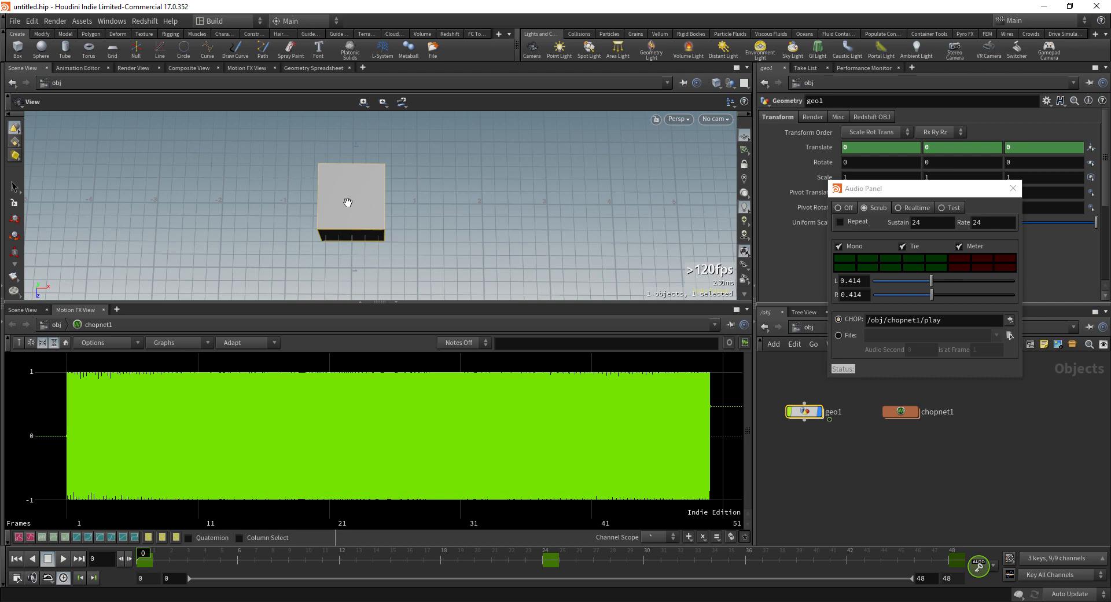
Step: Edit the first line of red note numbers to -2, -2 and 3, and duplicate them below
{"action": "left_click_drag", "start_coordinate": [501, 208], "coordinate": [479, 231]}
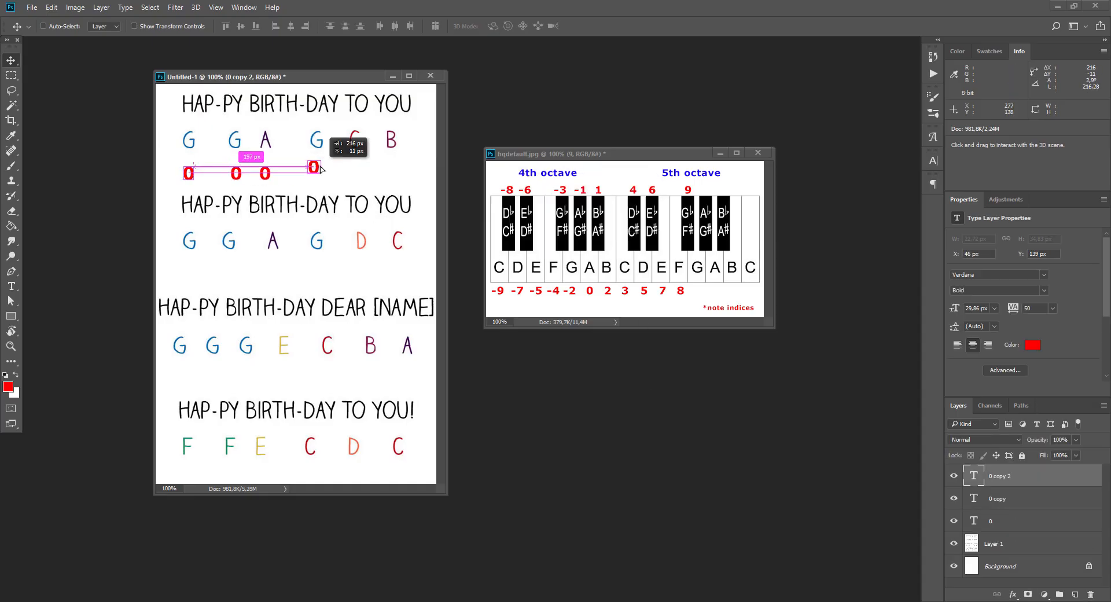
{"action": "double_click", "coordinate": [188, 174]}
{"action": "type", "text": "-2"}
{"action": "double_click", "coordinate": [236, 173]}
{"action": "type", "text": "-2"}
{"action": "double_click", "coordinate": [320, 173]}
{"action": "type", "text": "-2"}
{"action": "double_click", "coordinate": [356, 173]}
{"action": "type", "text": "3"}
{"action": "double_click", "coordinate": [393, 174]}
{"action": "left_click_drag", "start_coordinate": [312, 271], "coordinate": [356, 270], "text": "alt"}
{"action": "key", "text": "t"}
Step: Fill the lower lines with note numbers 5, 7, 8 and 7, copying -2s beneath
{"action": "double_click", "coordinate": [356, 269]}
{"action": "type", "text": "5"}
{"action": "left_click_drag", "start_coordinate": [201, 270], "coordinate": [223, 382], "text": "alt"}
{"action": "left_click_drag", "start_coordinate": [223, 382], "coordinate": [255, 381], "text": "alt"}
{"action": "left_click_drag", "start_coordinate": [256, 382], "coordinate": [289, 382], "text": "alt"}
{"action": "double_click", "coordinate": [281, 379]}
{"action": "type", "text": "7"}
{"action": "left_click_drag", "start_coordinate": [399, 270], "coordinate": [330, 381], "text": "alt"}
{"action": "left_click_drag", "start_coordinate": [330, 382], "coordinate": [408, 381], "text": "alt"}
{"action": "left_click_drag", "start_coordinate": [284, 381], "coordinate": [260, 473], "text": "alt"}
{"action": "type", "text": "8"}
{"action": "double_click", "coordinate": [260, 471]}
{"action": "type", "text": "7"}
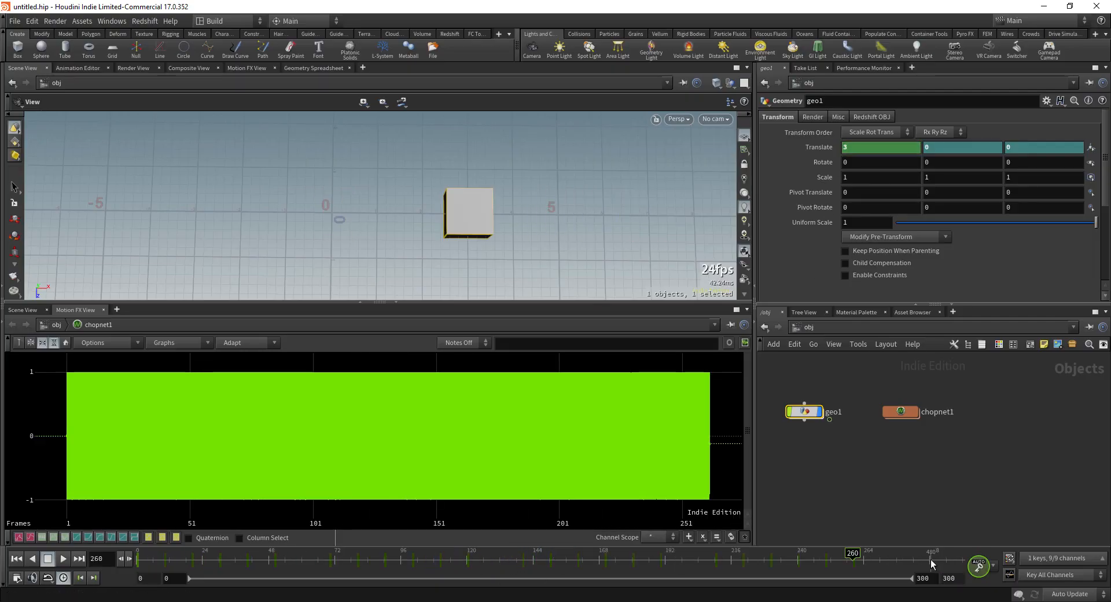
Step: Scrub the timeline, make the translate keys constant (stepped), and play
{"action": "left_click_drag", "start_coordinate": [283, 554], "coordinate": [389, 564]}
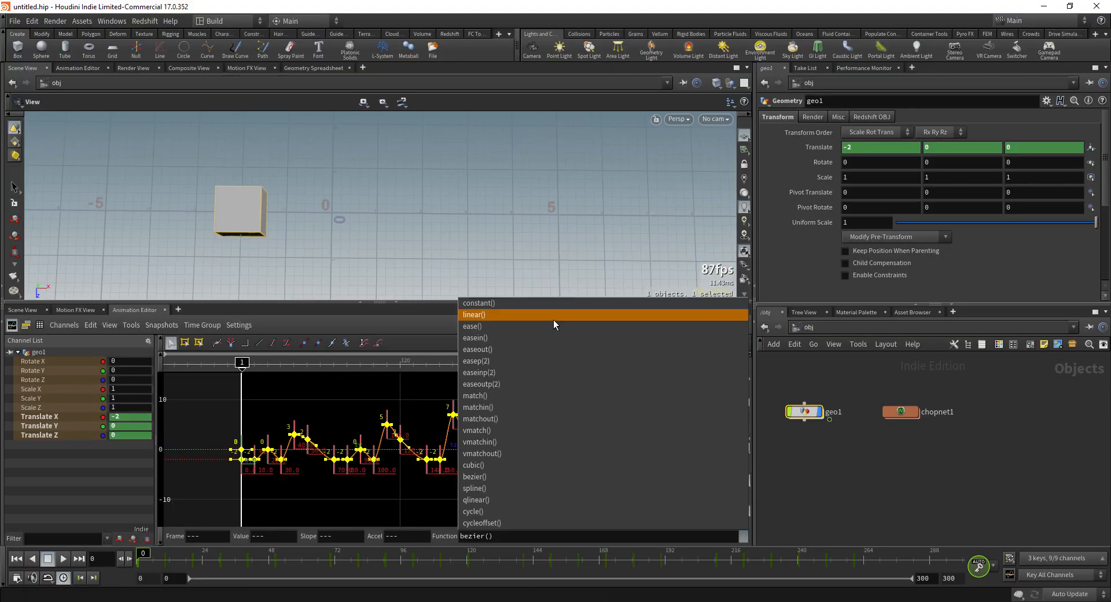
{"action": "left_click", "coordinate": [554, 303]}
{"action": "key", "text": "Up"}
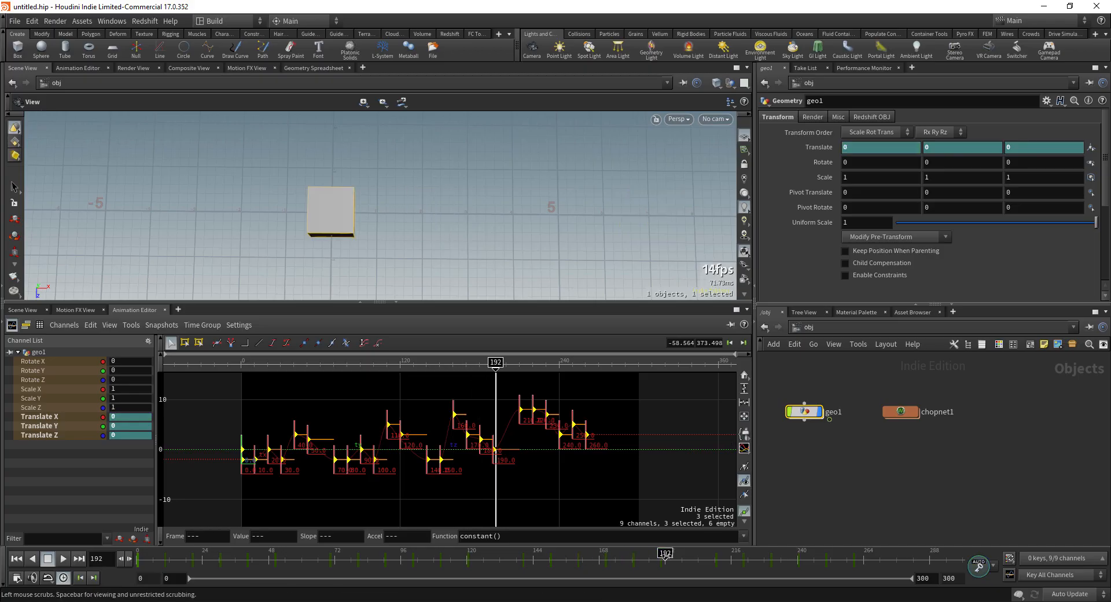
Step: Shift the Translate X keys from frame 190 onward five frames later
{"action": "left_click_drag", "start_coordinate": [955, 558], "coordinate": [628, 557]}
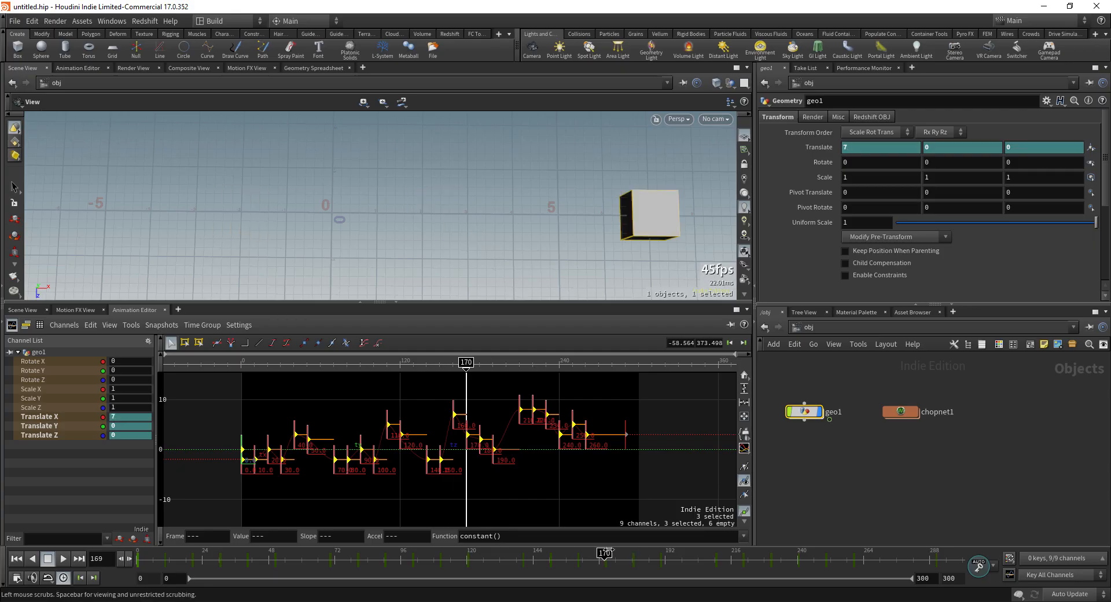
{"action": "left_click_drag", "start_coordinate": [589, 557], "coordinate": [661, 567]}
{"action": "middle_click_drag", "start_coordinate": [660, 567], "coordinate": [665, 567], "text": "ctrl"}
{"action": "left_click_drag", "start_coordinate": [666, 564], "coordinate": [602, 564]}
{"action": "left_click", "coordinate": [64, 560]}
{"action": "left_click", "coordinate": [64, 560]}
Step: Play the animation from frame 0, stop, and scrub to check the box's motion
{"action": "left_click", "coordinate": [16, 559]}
{"action": "left_click", "coordinate": [64, 561]}
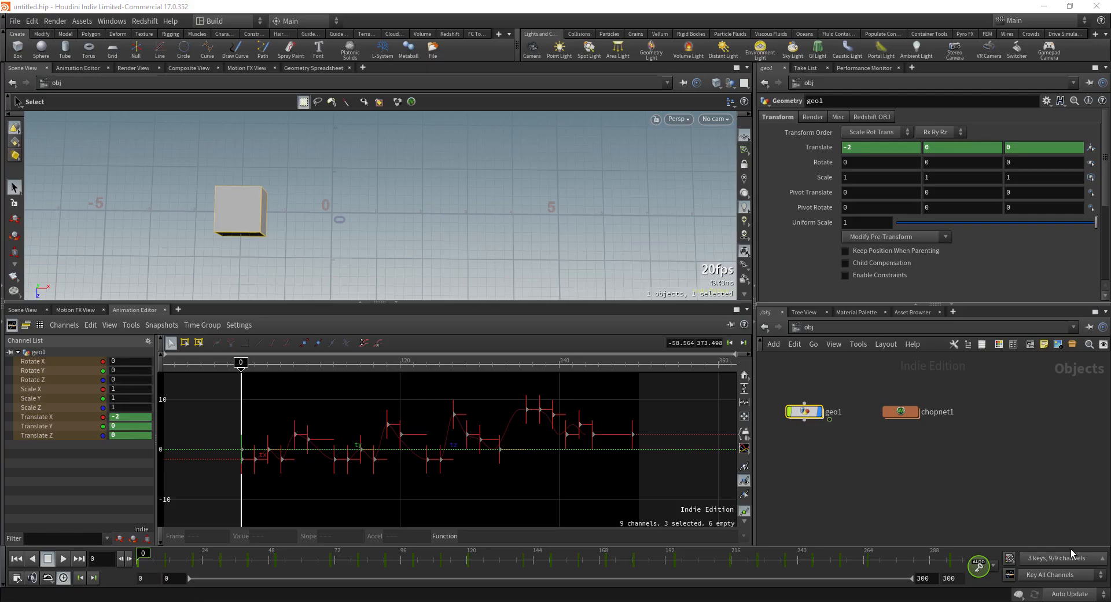
{"action": "left_click", "coordinate": [62, 559]}
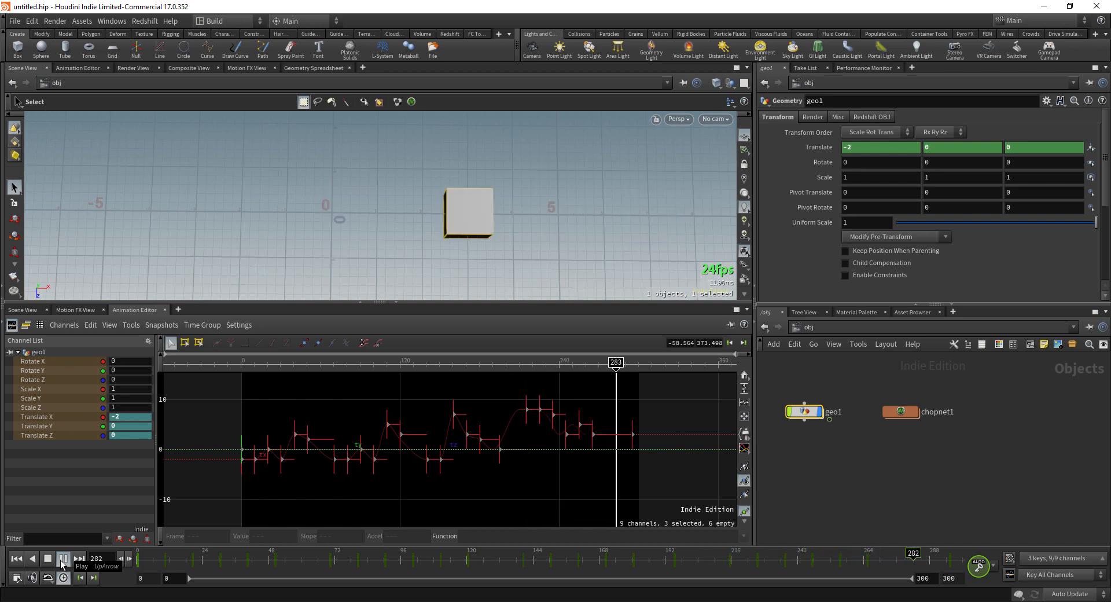
{"action": "left_click", "coordinate": [60, 559]}
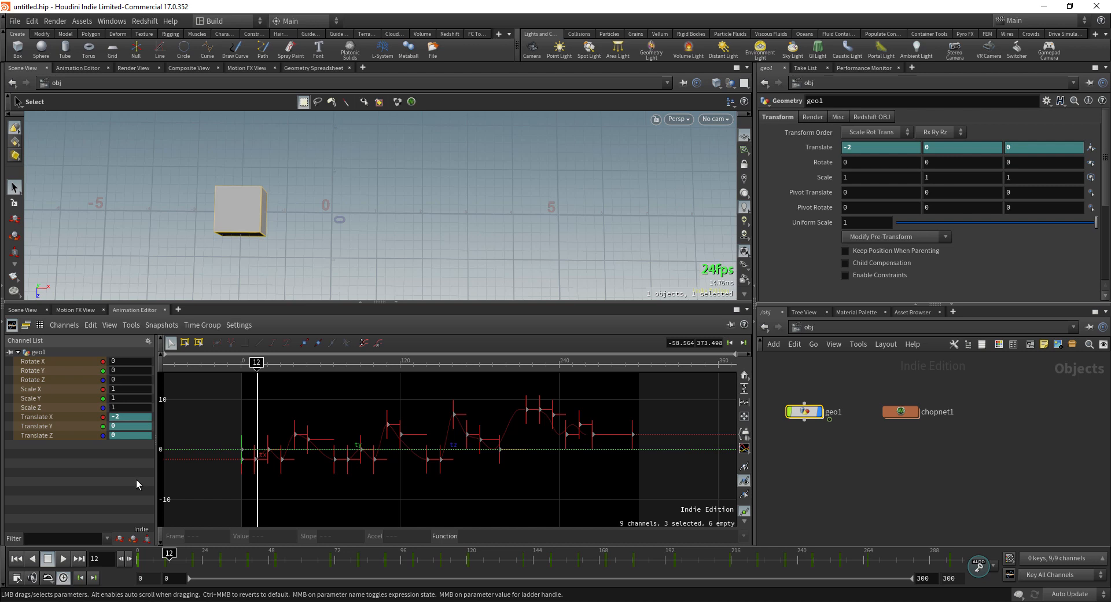
{"action": "left_click_drag", "start_coordinate": [170, 560], "coordinate": [134, 558]}
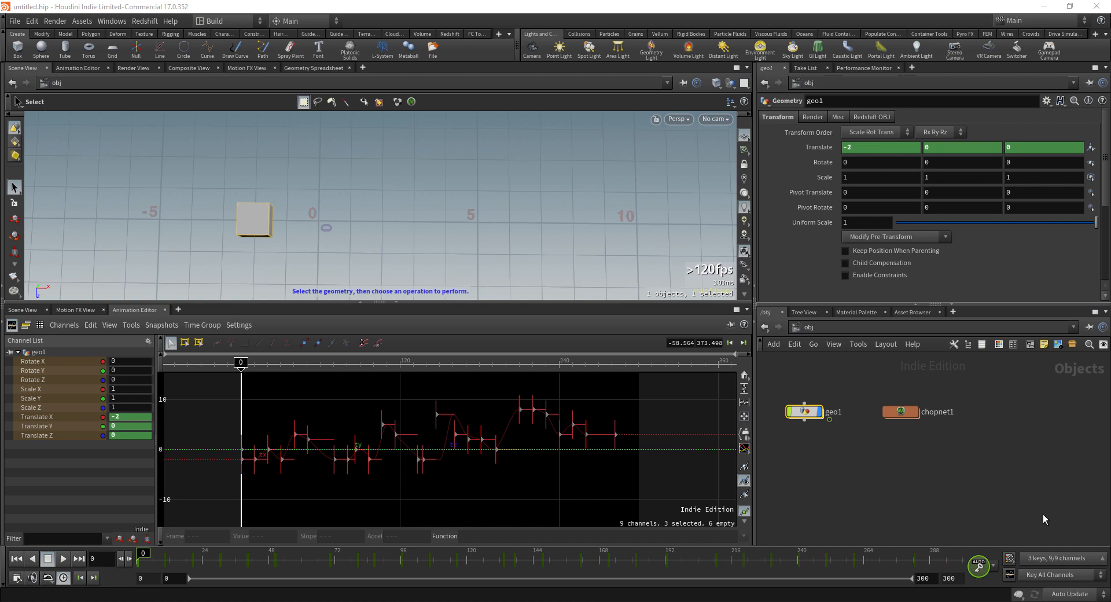
Step: Raise the box with its handles and set Translate Y to 1
{"action": "left_click_drag", "start_coordinate": [479, 250], "coordinate": [484, 87], "text": "alt"}
{"action": "left_click_drag", "start_coordinate": [442, 193], "coordinate": [419, 210], "text": "alt"}
{"action": "left_click_drag", "start_coordinate": [498, 229], "coordinate": [474, 242], "text": "alt"}
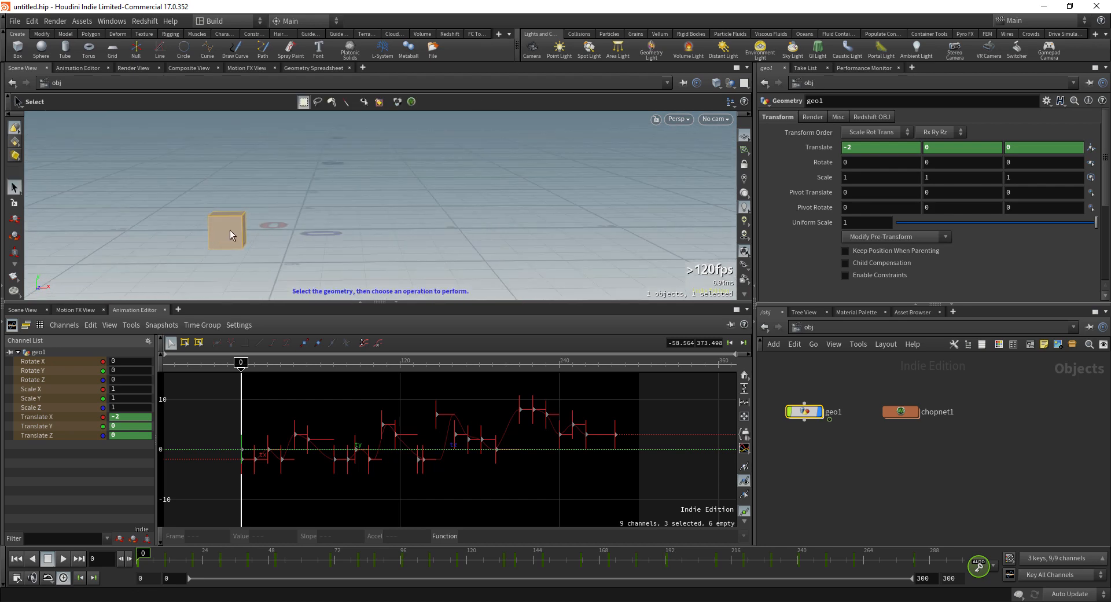
{"action": "key", "text": "Return"}
{"action": "left_click_drag", "start_coordinate": [239, 230], "coordinate": [236, 230], "text": "alt"}
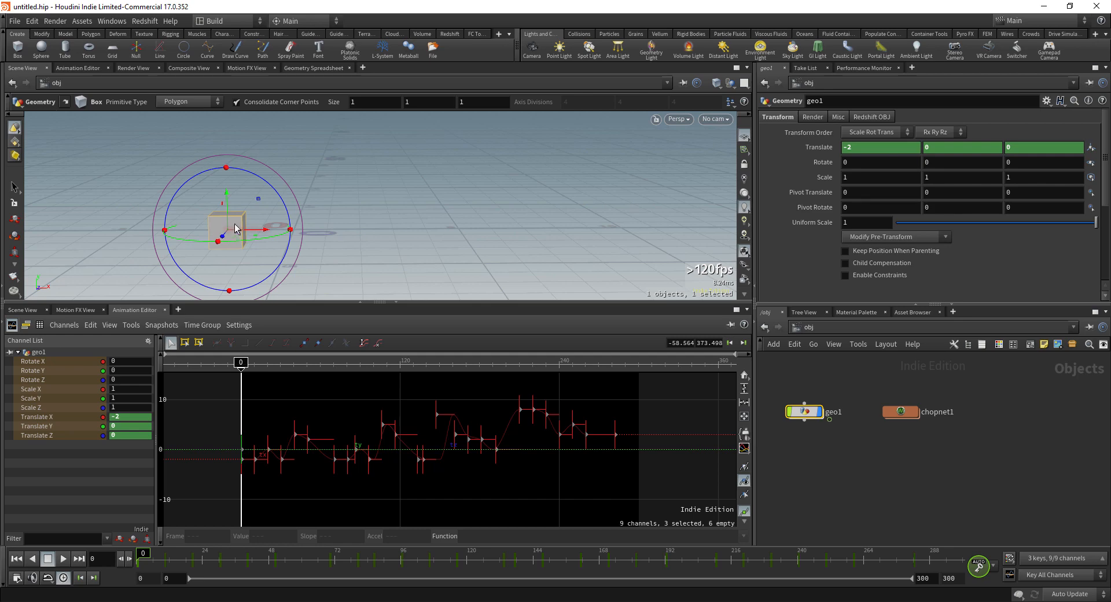
{"action": "left_click_drag", "start_coordinate": [228, 200], "coordinate": [227, 153]}
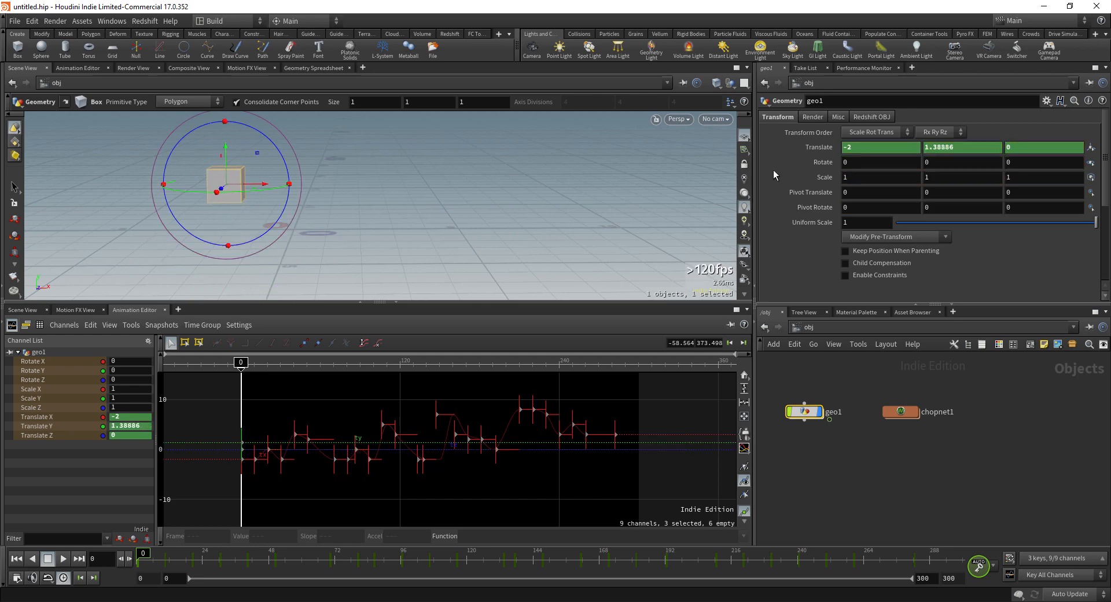
{"action": "double_click", "coordinate": [953, 147]}
{"action": "type", "text": "1"}
{"action": "key", "text": "Return"}
Step: Delete the Translate Y and Z channels, reset Translate Y to 0, and enter chopnet1
{"action": "left_click_drag", "start_coordinate": [369, 226], "coordinate": [375, 173], "text": "alt"}
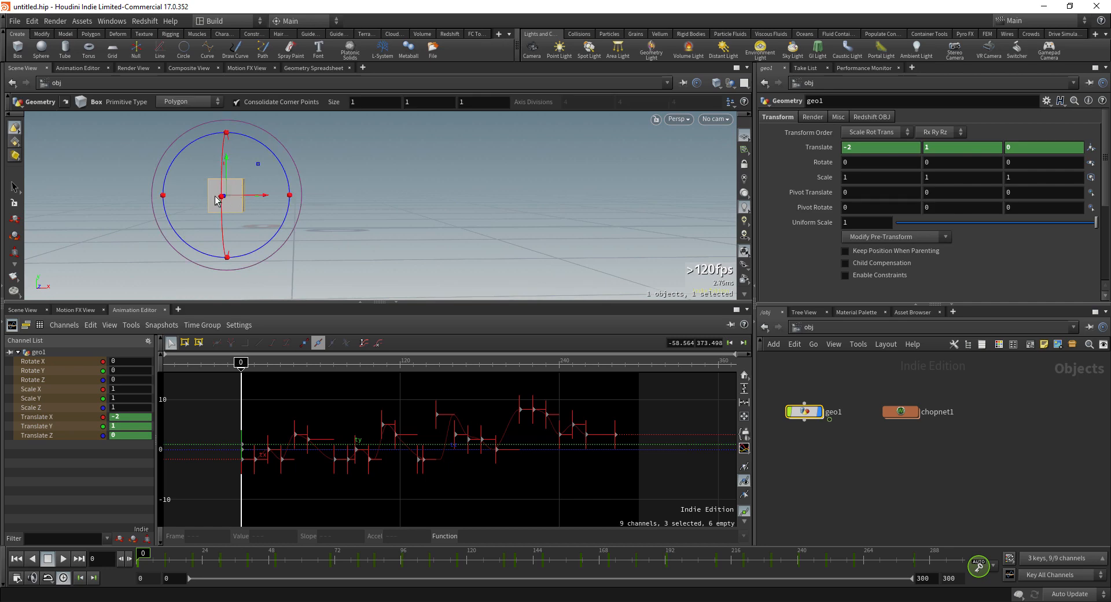
{"action": "key", "text": "Escape"}
{"action": "left_click_drag", "start_coordinate": [359, 229], "coordinate": [519, 215], "text": "alt"}
{"action": "left_click", "coordinate": [987, 150], "text": "ctrl+shift"}
{"action": "left_click", "coordinate": [1028, 150], "text": "ctrl+shift"}
{"action": "double_click", "coordinate": [924, 149]}
{"action": "type", "text": "0"}
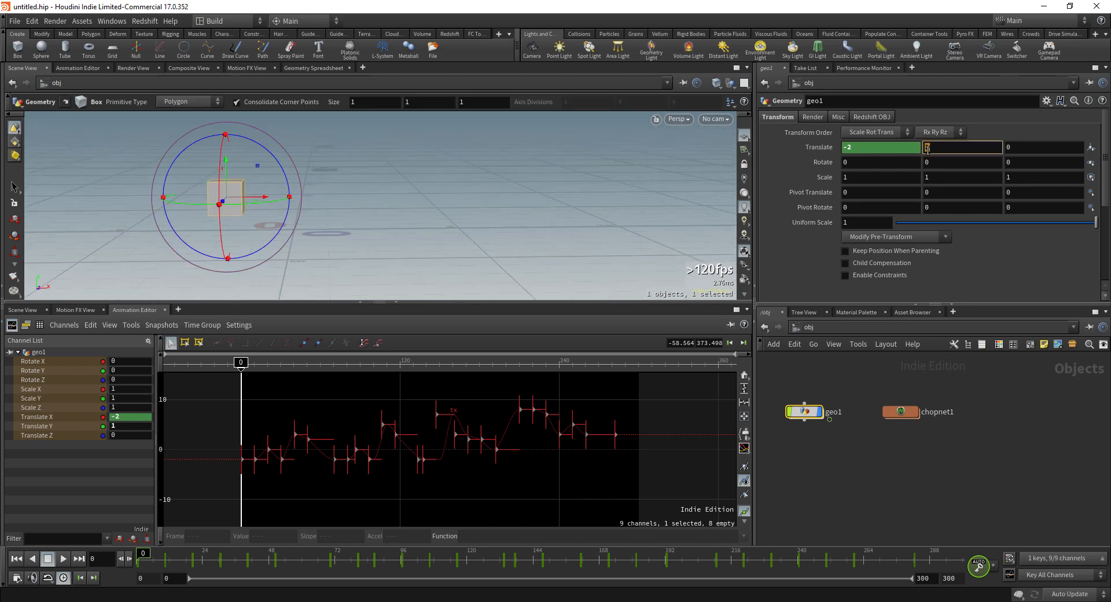
{"action": "key", "text": "Return"}
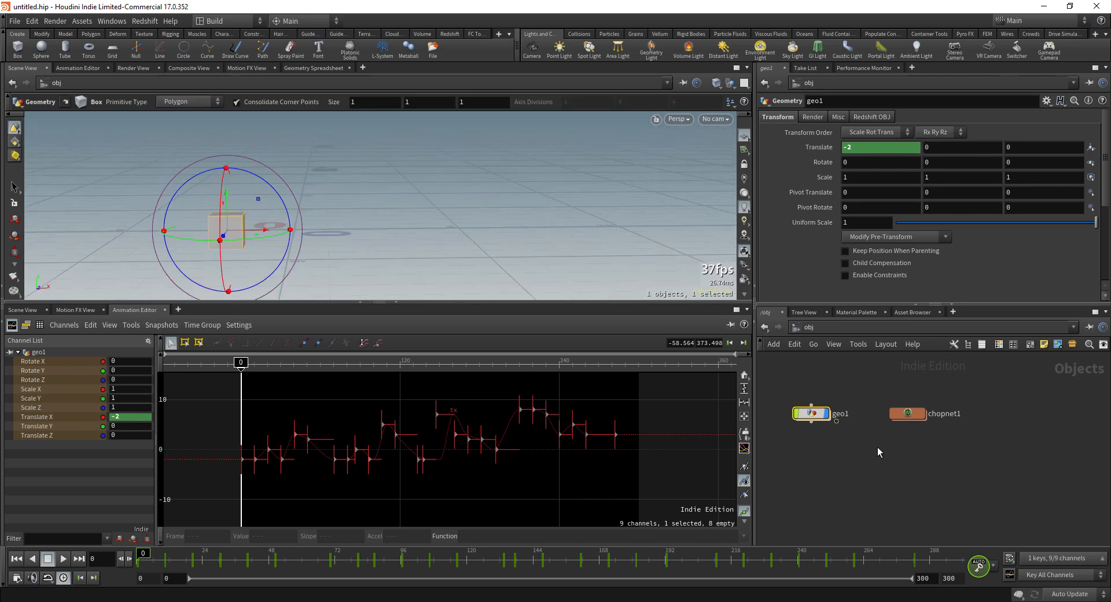
{"action": "double_click", "coordinate": [909, 413]}
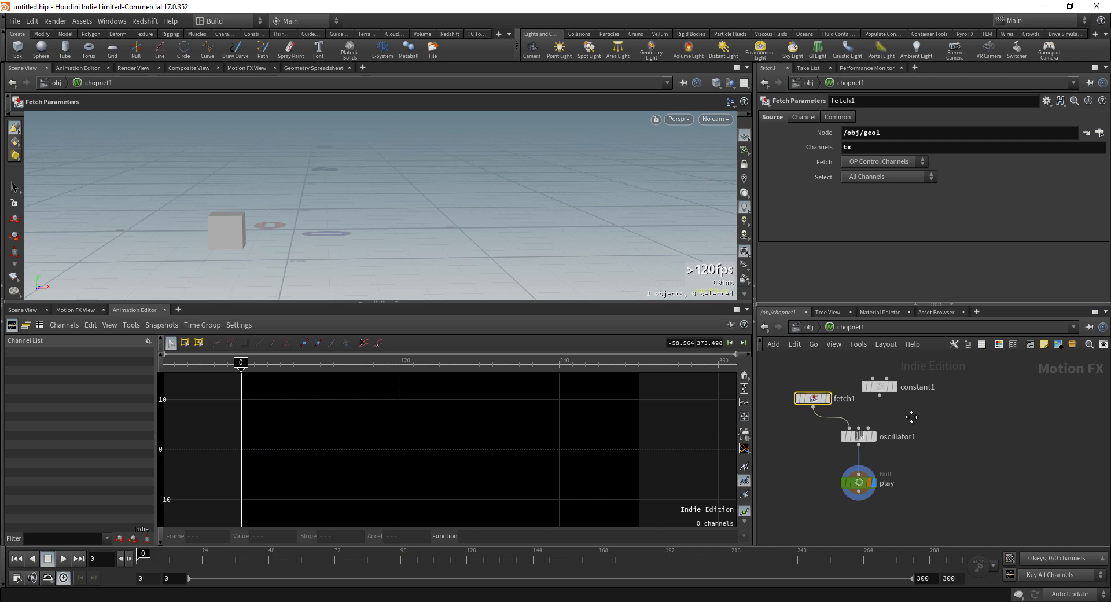
Step: Delete constant1, move fetch1 above oscillator1, and select oscillator1
{"action": "left_click_drag", "start_coordinate": [917, 416], "coordinate": [874, 385]}
{"action": "key", "text": "Delete"}
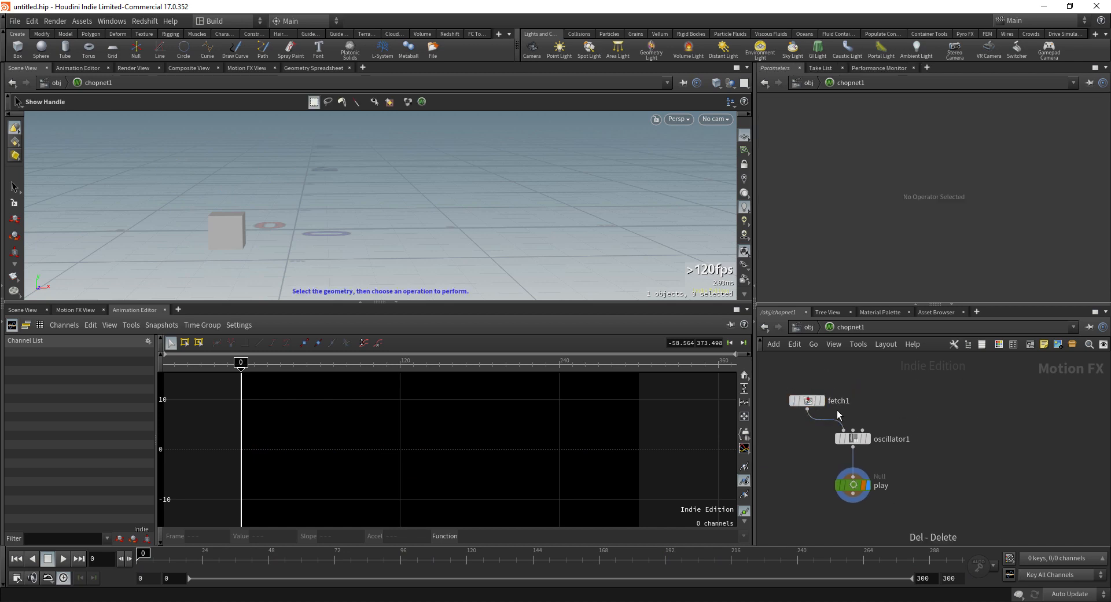
{"action": "left_click_drag", "start_coordinate": [806, 405], "coordinate": [809, 405]}
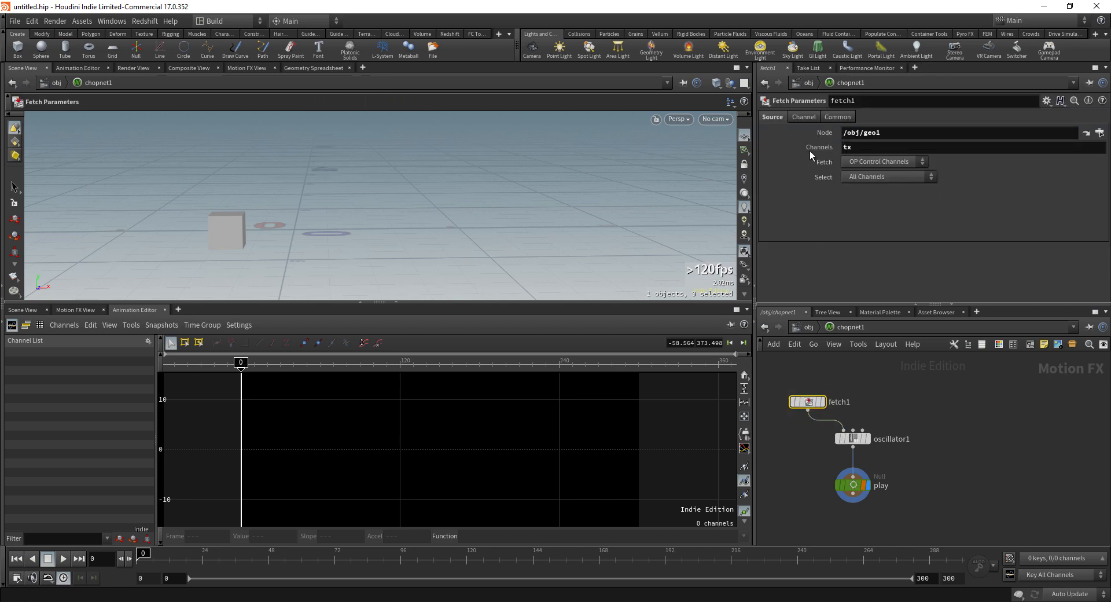
{"action": "middle_click_drag", "start_coordinate": [884, 405], "coordinate": [879, 380]}
{"action": "middle_click_drag", "start_coordinate": [807, 437], "coordinate": [821, 447]}
{"action": "left_click_drag", "start_coordinate": [822, 446], "coordinate": [898, 417]}
{"action": "mouse_move", "coordinate": [866, 430]}
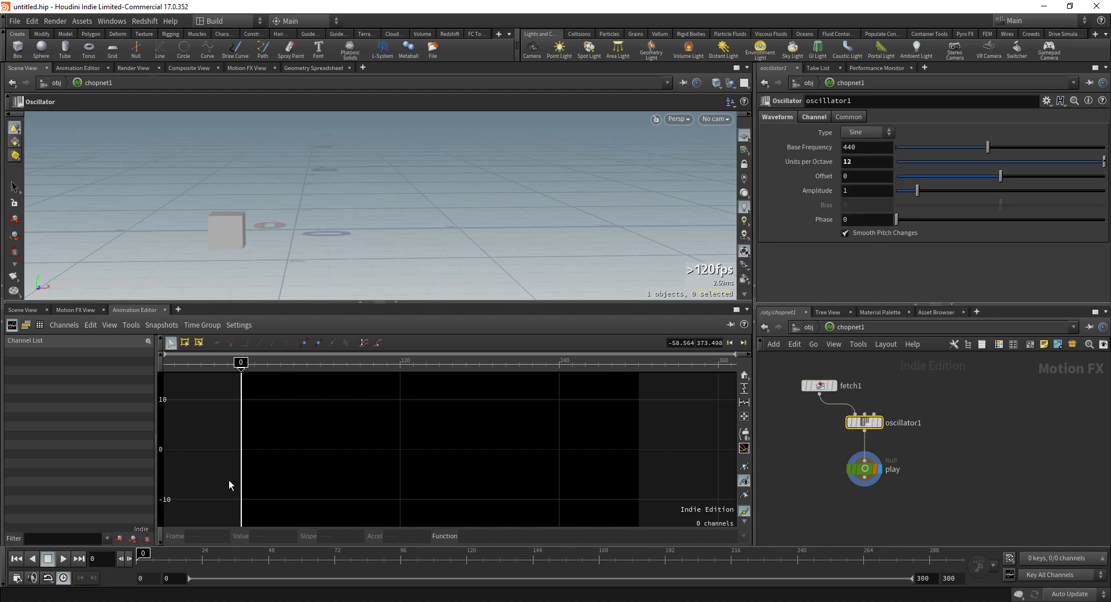
Step: Copy fetch1 into fetch2 and change its channel to ty
{"action": "middle_click_drag", "start_coordinate": [817, 420], "coordinate": [806, 429]}
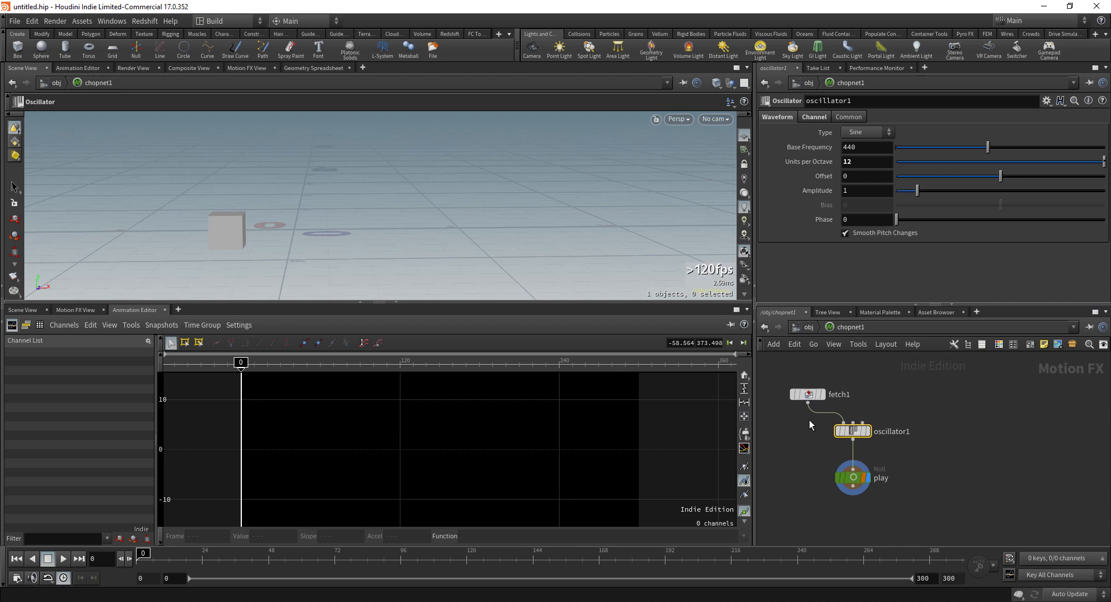
{"action": "left_click_drag", "start_coordinate": [811, 397], "coordinate": [942, 454], "text": "alt"}
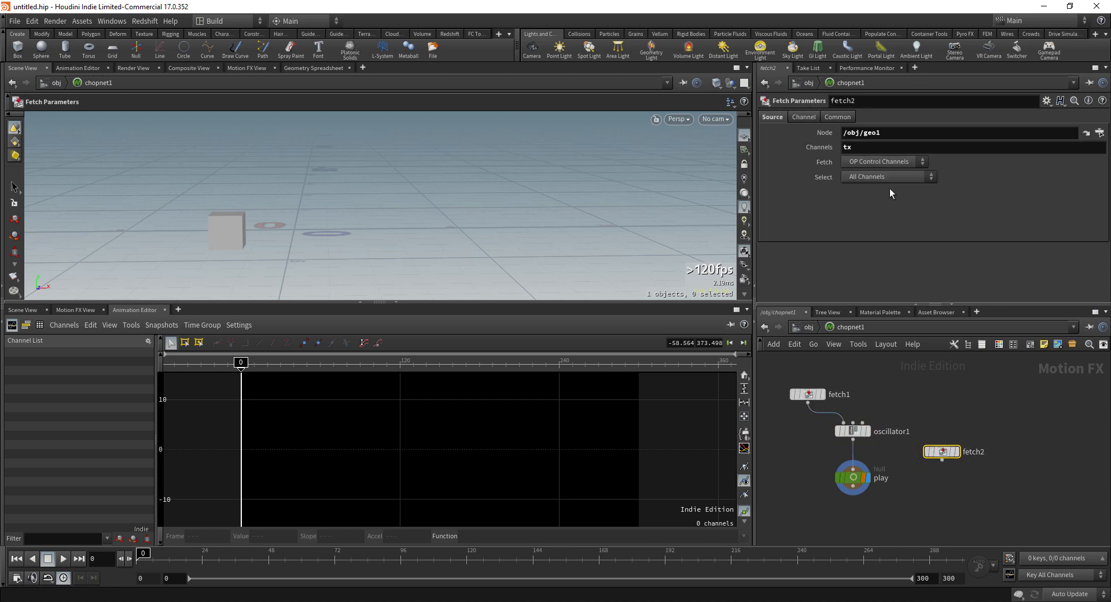
{"action": "key", "text": "BackSpace"}
{"action": "type", "text": "y"}
{"action": "key", "text": "Return"}
Step: Move play down beneath oscillator1 and nudge fetch2 upward
{"action": "middle_click_drag", "start_coordinate": [889, 457], "coordinate": [878, 416]}
{"action": "left_click_drag", "start_coordinate": [842, 438], "coordinate": [846, 486]}
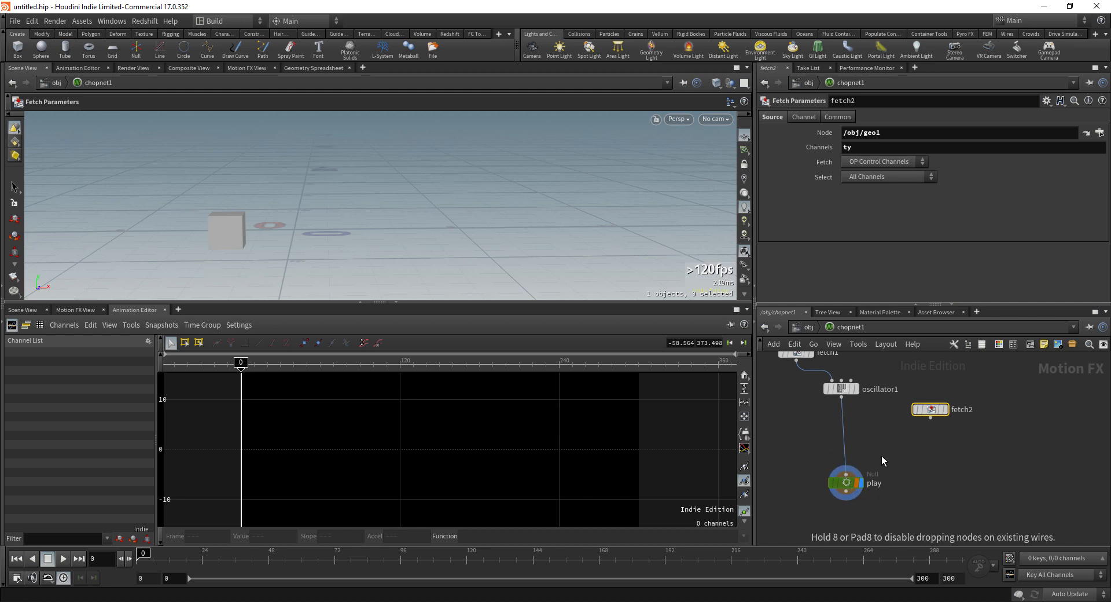
{"action": "middle_click_drag", "start_coordinate": [862, 470], "coordinate": [855, 482]}
{"action": "left_click_drag", "start_coordinate": [838, 494], "coordinate": [833, 497]}
{"action": "middle_click_drag", "start_coordinate": [917, 474], "coordinate": [898, 483]}
{"action": "left_click_drag", "start_coordinate": [902, 428], "coordinate": [900, 425]}
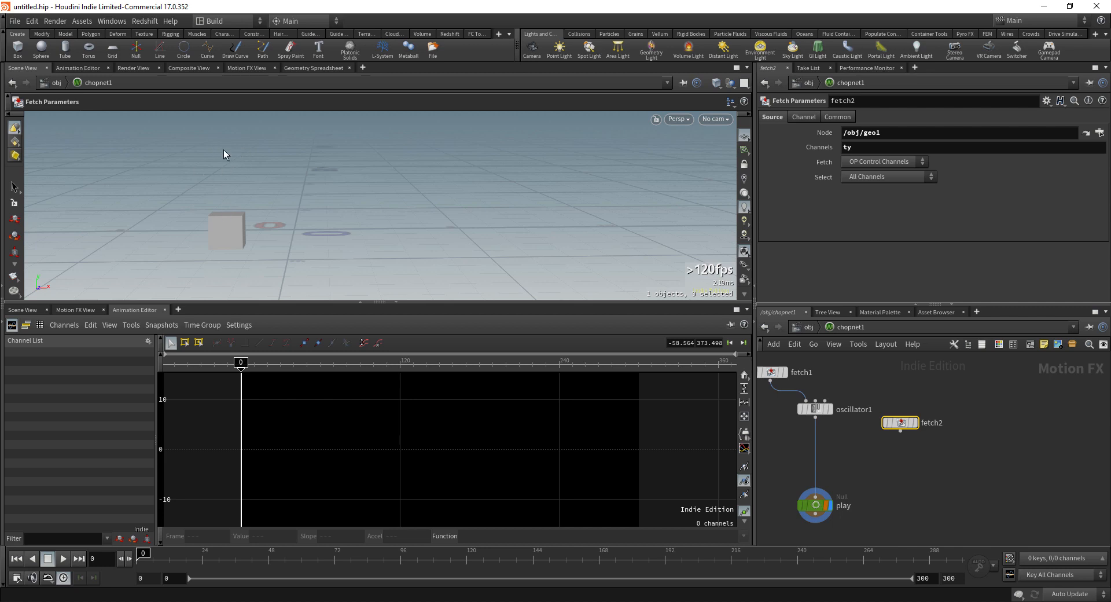
{"action": "middle_click_drag", "start_coordinate": [974, 481], "coordinate": [956, 473]}
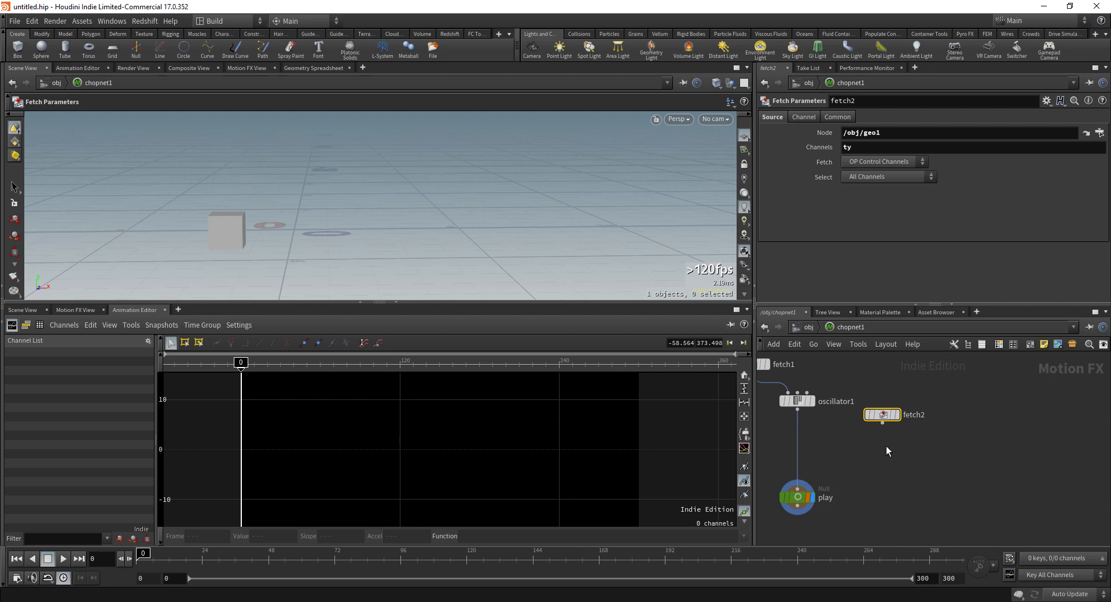
Step: Add a Math node beneath fetch2
{"action": "key", "text": "Tab"}
{"action": "type", "text": "math"}
{"action": "key", "text": "Return"}
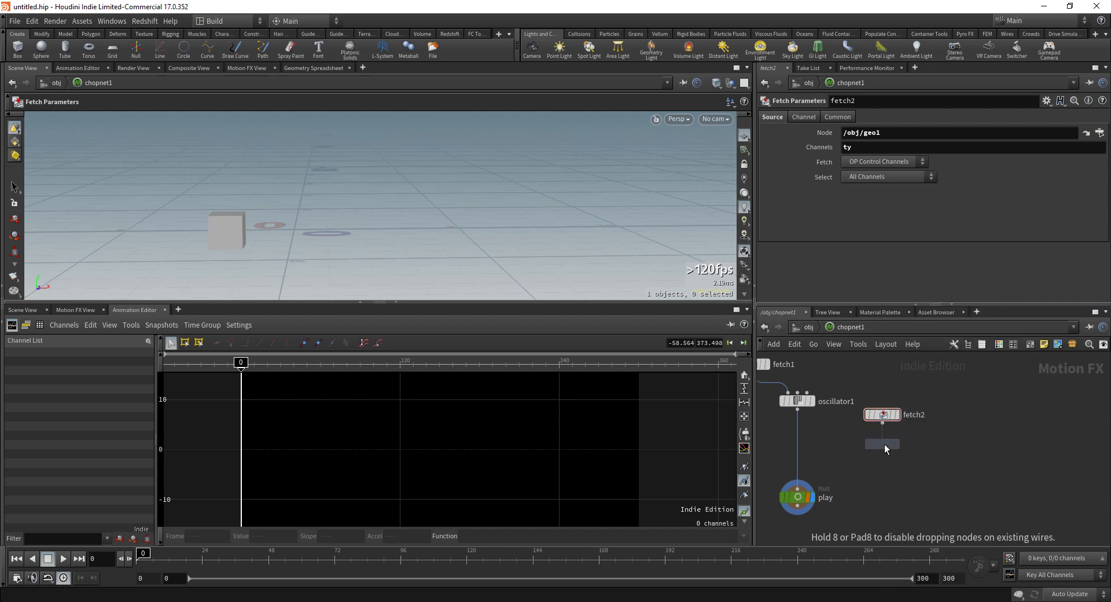
{"action": "left_click", "coordinate": [884, 443]}
Step: Set math1's From Range to 0–1 and To Range to 1–0 to invert fetch2's ty values
{"action": "left_click_drag", "start_coordinate": [884, 445], "coordinate": [885, 458]}
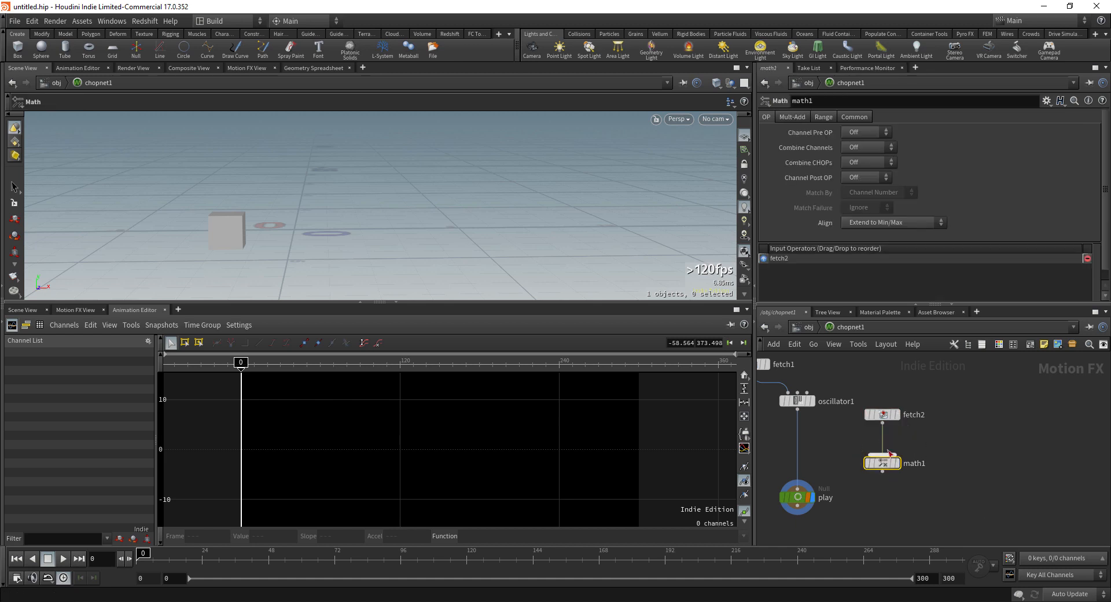
{"action": "left_click", "coordinate": [824, 117]}
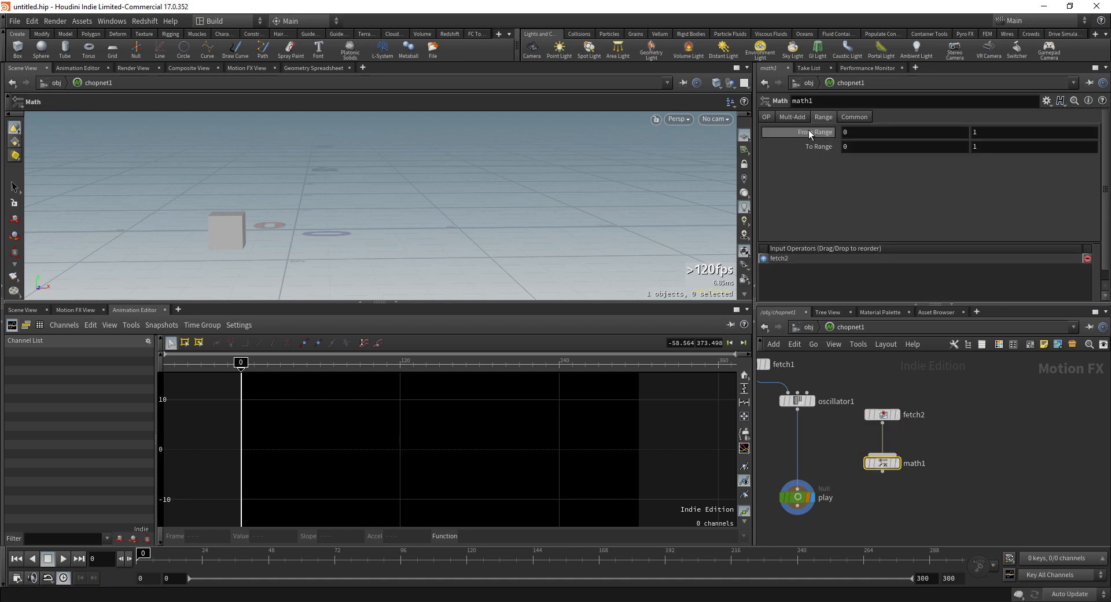
{"action": "left_click", "coordinate": [856, 132]}
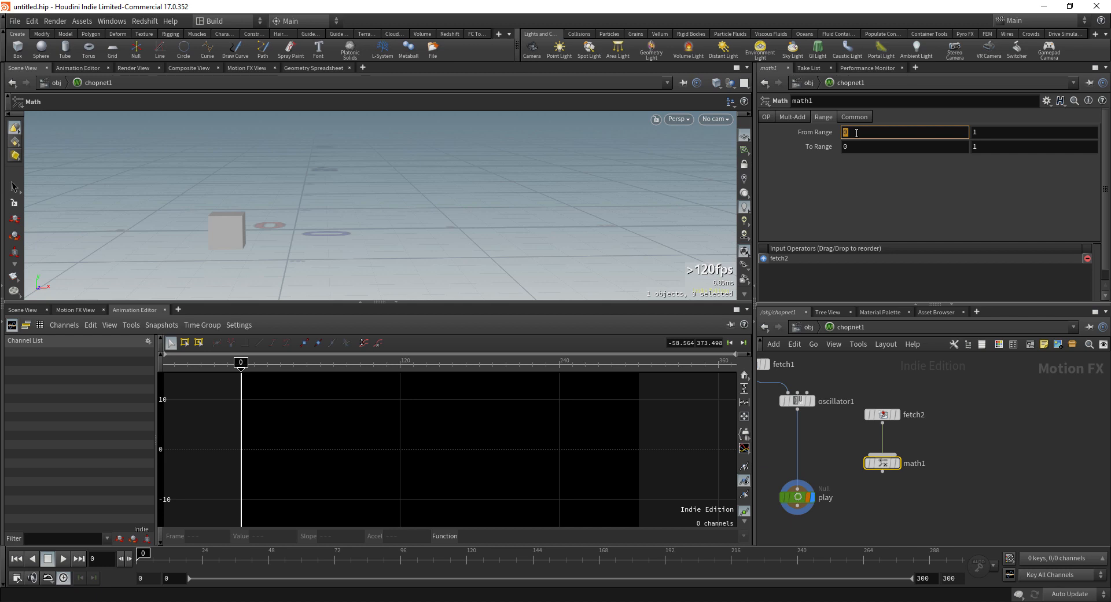
{"action": "key", "text": "Tab"}
{"action": "key", "text": "Tab"}
{"action": "type", "text": "1"}
{"action": "key", "text": "Tab"}
{"action": "type", "text": "0"}
{"action": "key", "text": "Return"}
Step: Reposition fetch2 and math1 together in the network and start adding another Math node
{"action": "middle_click_drag", "start_coordinate": [937, 452], "coordinate": [957, 451]}
{"action": "left_click_drag", "start_coordinate": [966, 392], "coordinate": [888, 480]}
{"action": "left_click_drag", "start_coordinate": [910, 457], "coordinate": [926, 437]}
{"action": "left_click", "coordinate": [883, 438]}
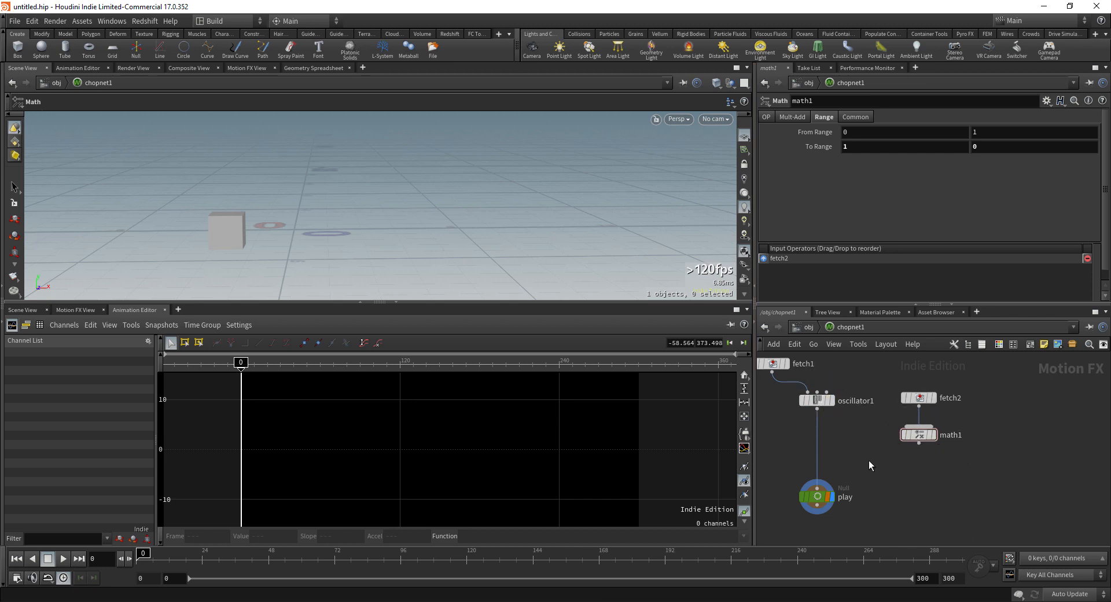
{"action": "key", "text": "Tab"}
{"action": "type", "text": "math"}
{"action": "key", "text": "Return"}
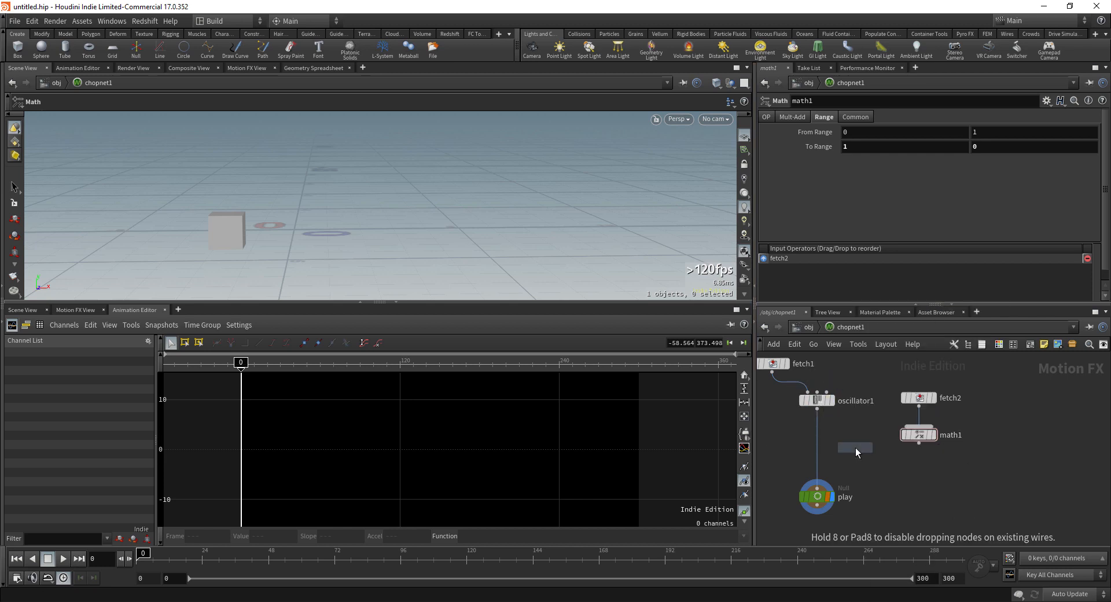
Step: Insert math2 between oscillator1 and play and set it to multiply its inputs
{"action": "left_click", "coordinate": [856, 447]}
{"action": "left_click_drag", "start_coordinate": [860, 444], "coordinate": [845, 461]}
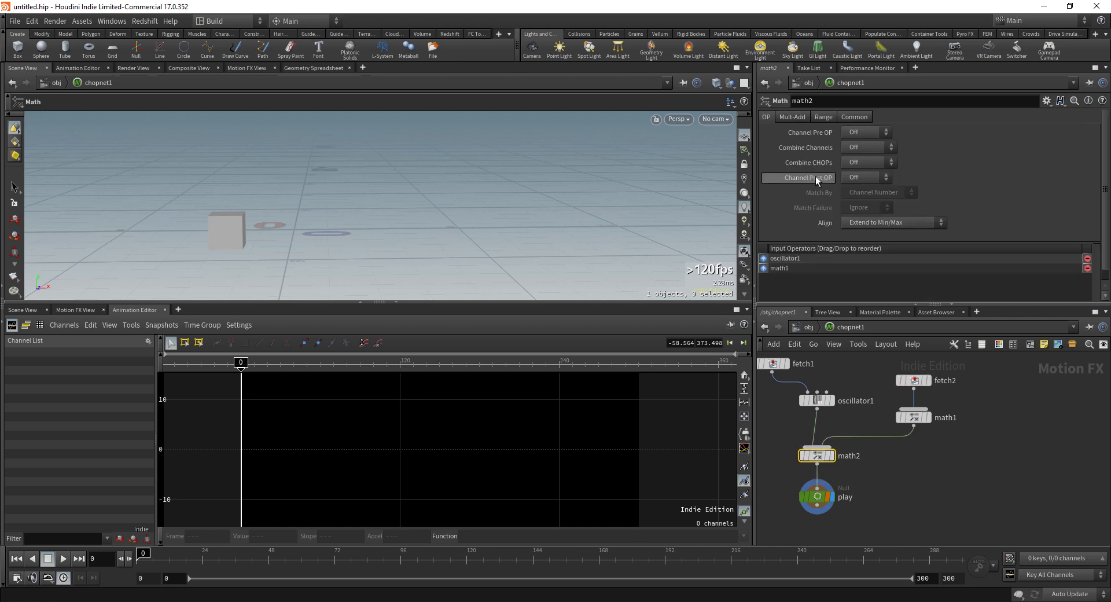
{"action": "left_click", "coordinate": [864, 162]}
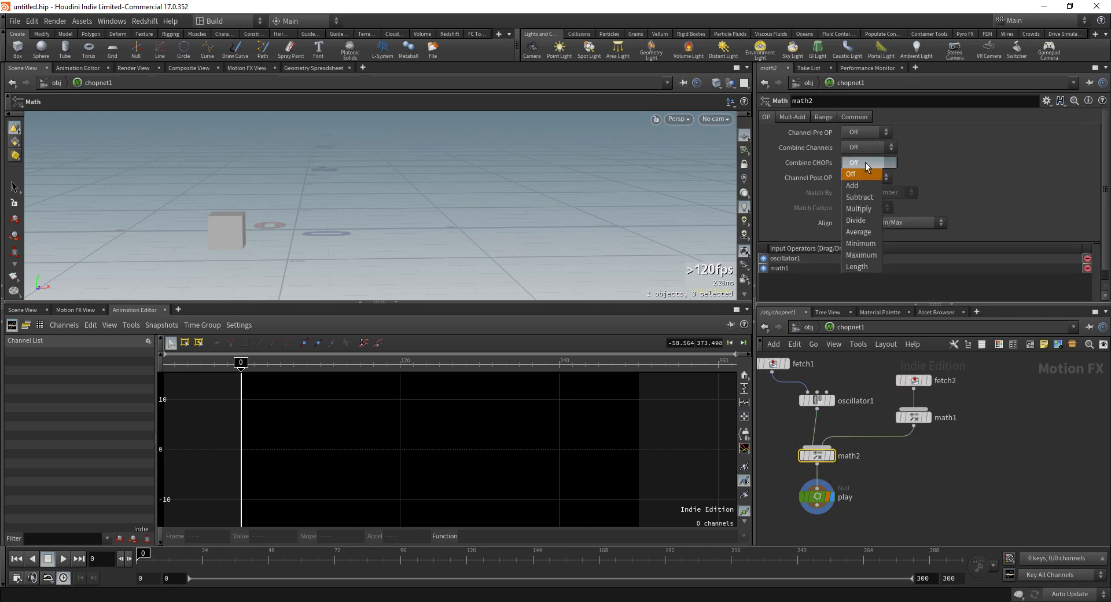
{"action": "left_click", "coordinate": [862, 209]}
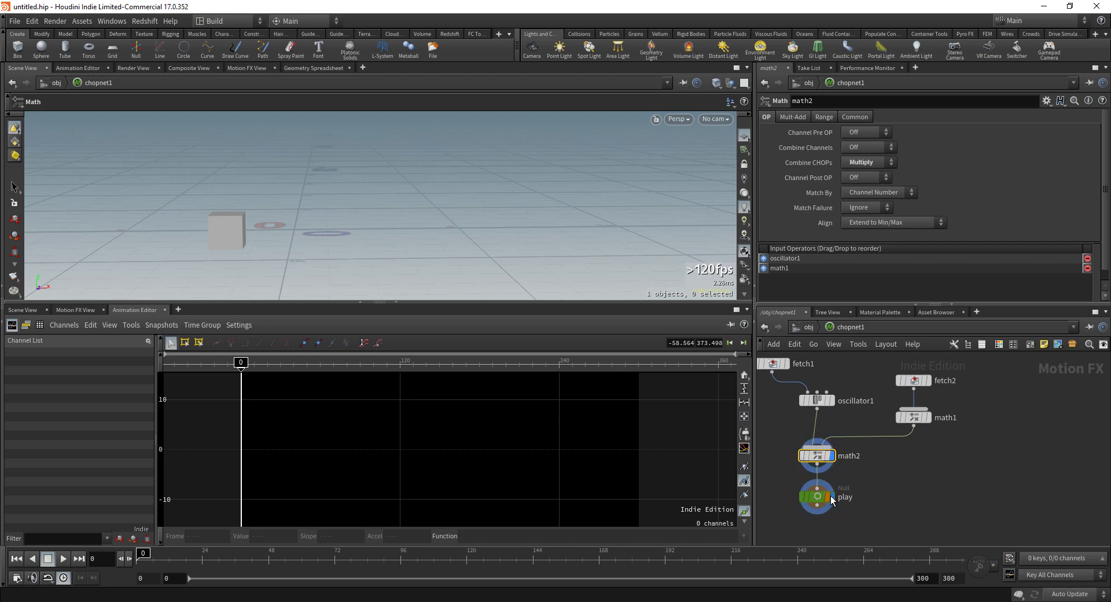
Step: Set the play node as the displayed output and inspect math1's inverted Range settings
{"action": "left_click", "coordinate": [831, 497]}
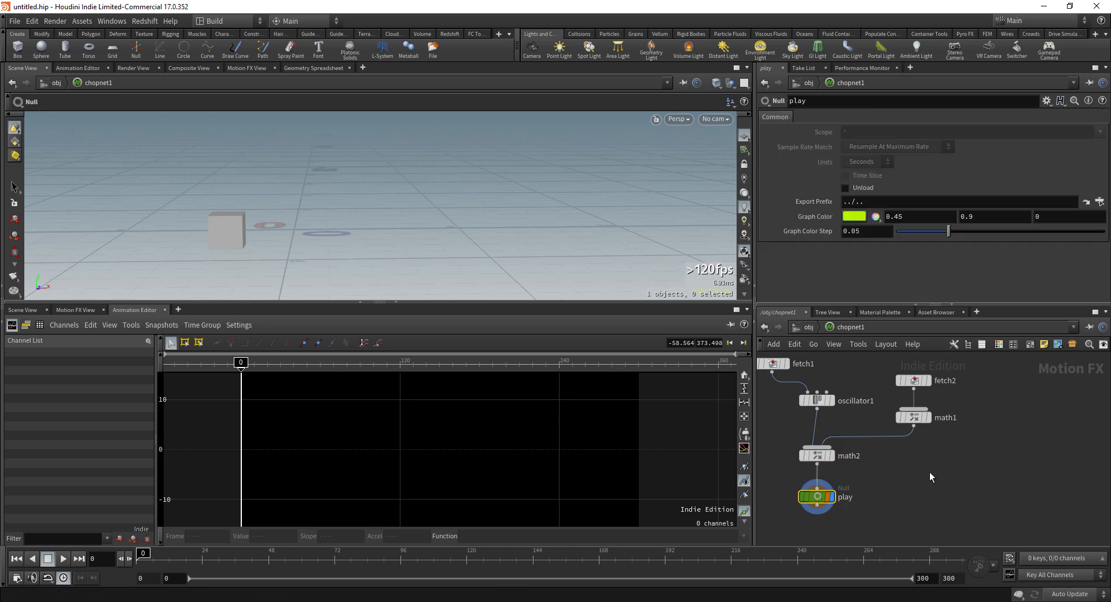
{"action": "left_click", "coordinate": [914, 417]}
{"action": "left_click", "coordinate": [86, 311]}
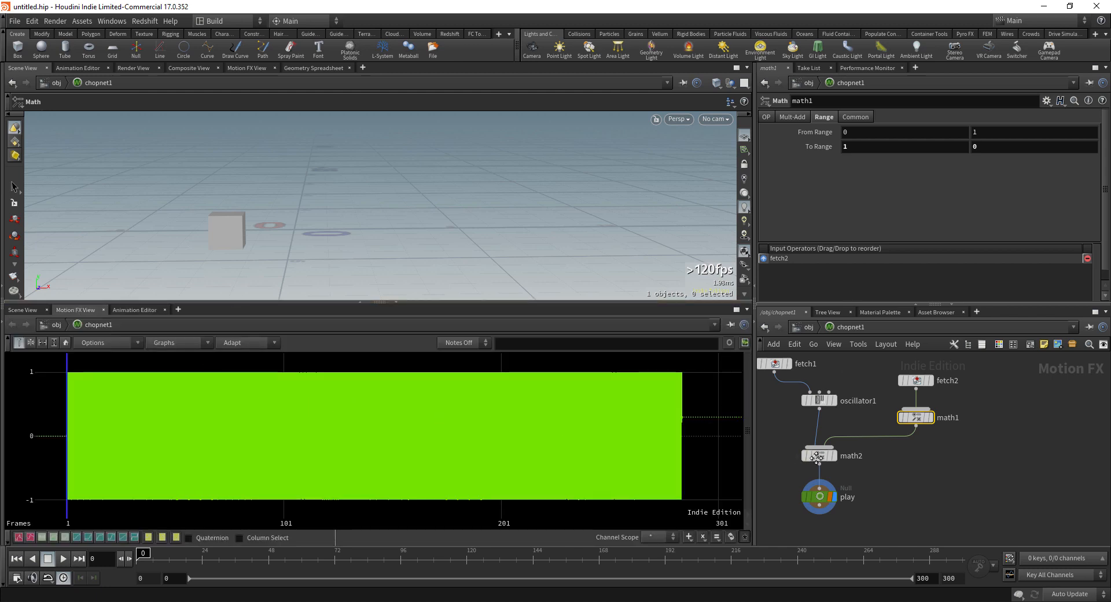
{"action": "middle_click_drag", "start_coordinate": [777, 453], "coordinate": [816, 477]}
Step: Back at /obj, select geo1 and key its Translate Y at 0
{"action": "left_click", "coordinate": [807, 328]}
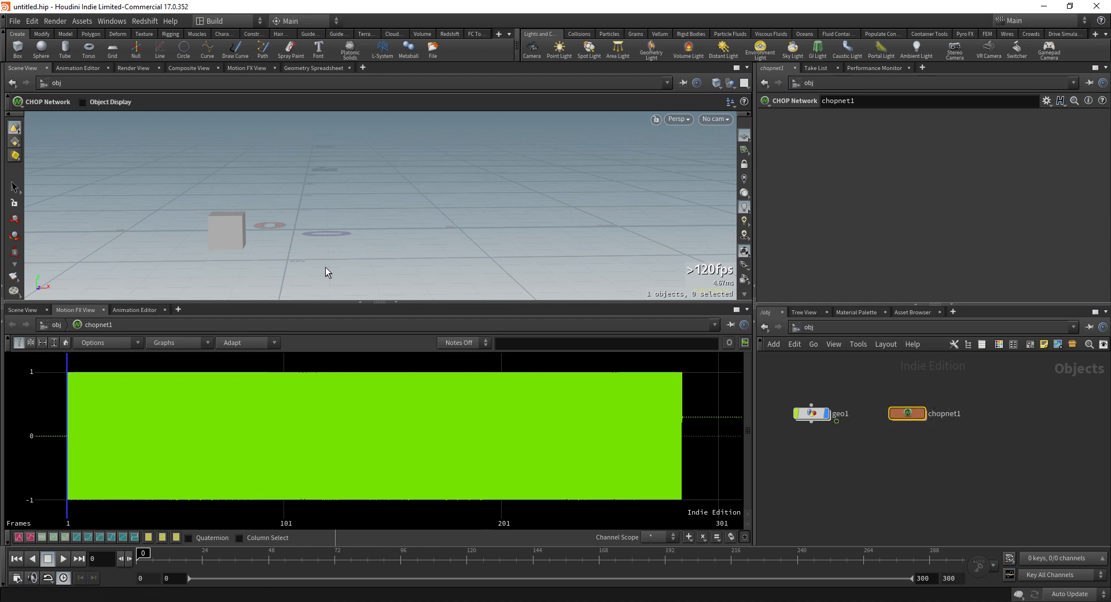
{"action": "left_click", "coordinate": [810, 413]}
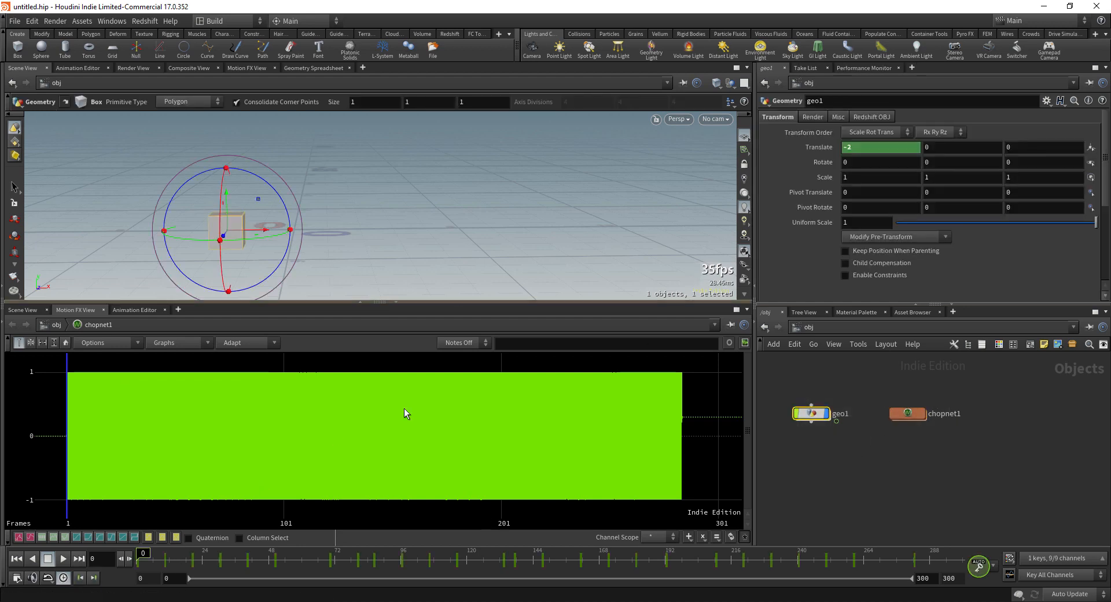
{"action": "left_click", "coordinate": [943, 153], "text": "alt"}
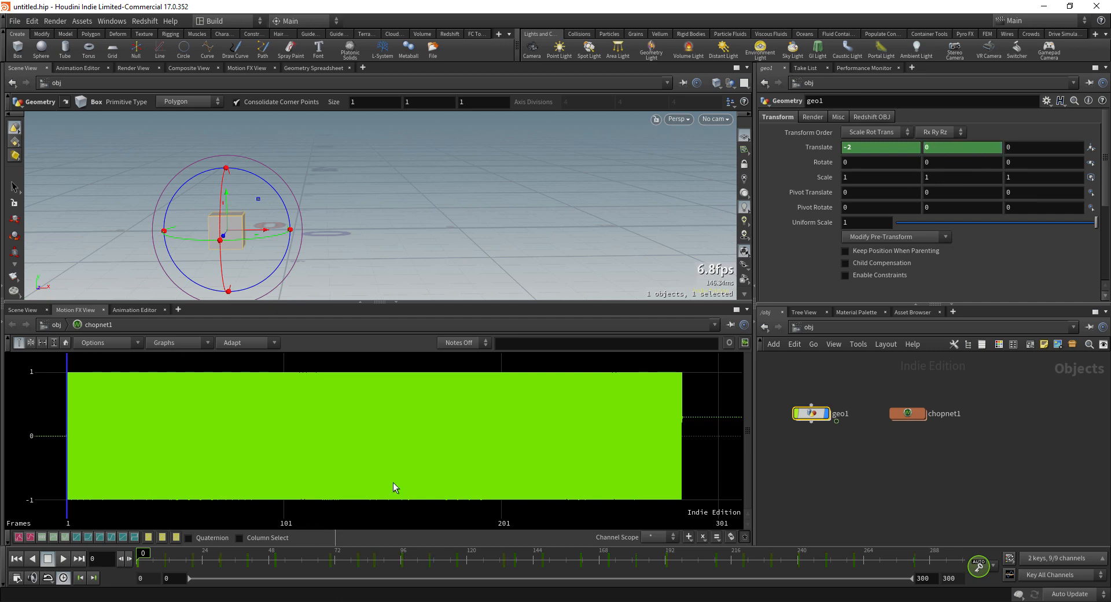
Step: Key geo1's Translate Y to 1 at frame 24 and scrub ahead to preview the motion
{"action": "left_click", "coordinate": [201, 559]}
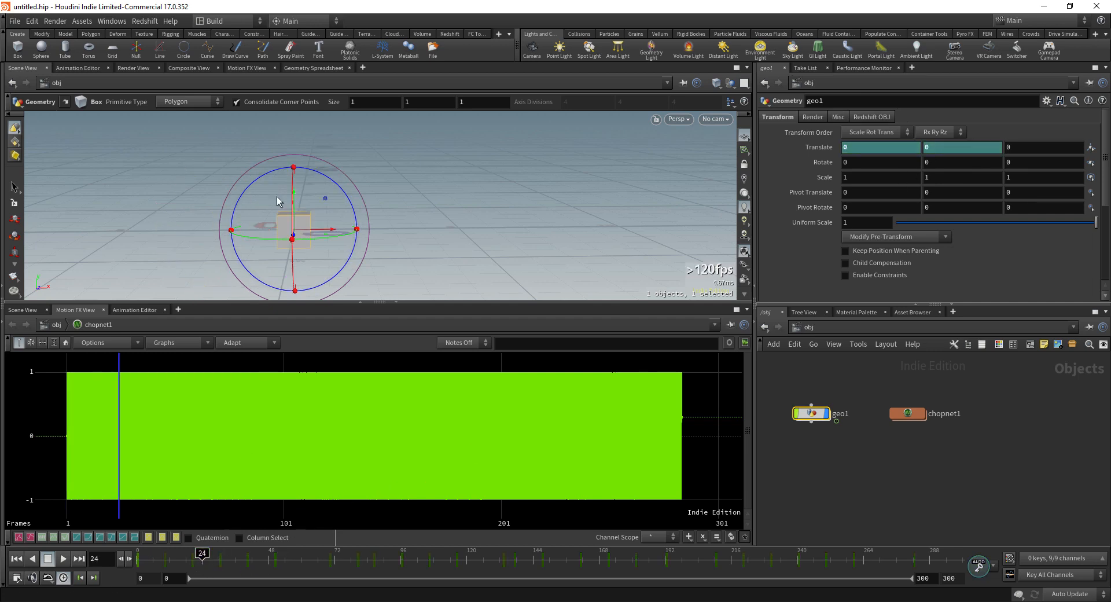
{"action": "left_click", "coordinate": [943, 148]}
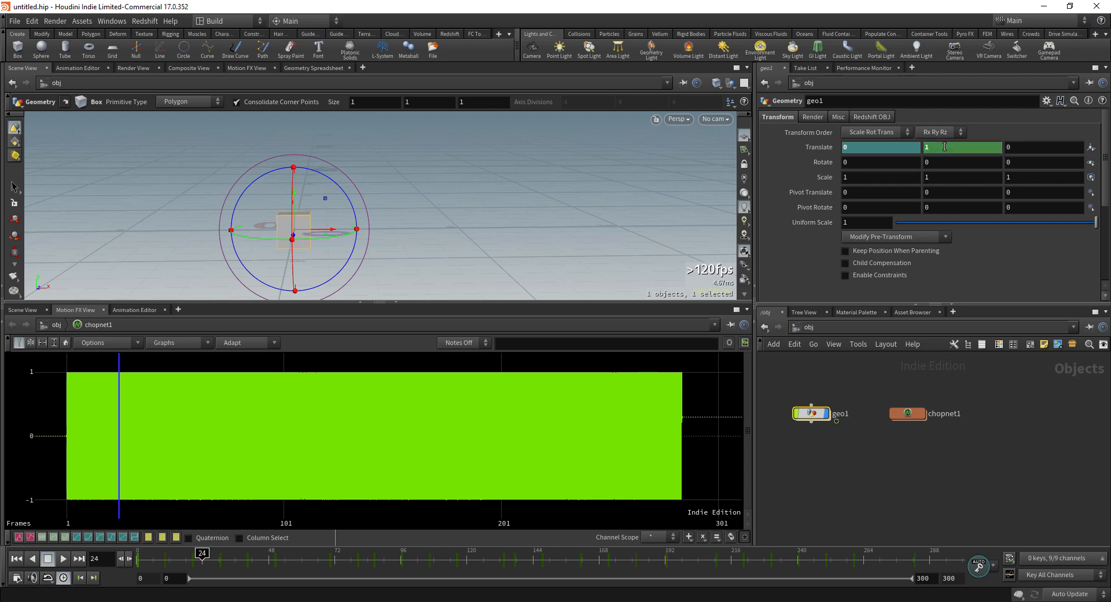
{"action": "type", "text": "1"}
{"action": "key", "text": "Return"}
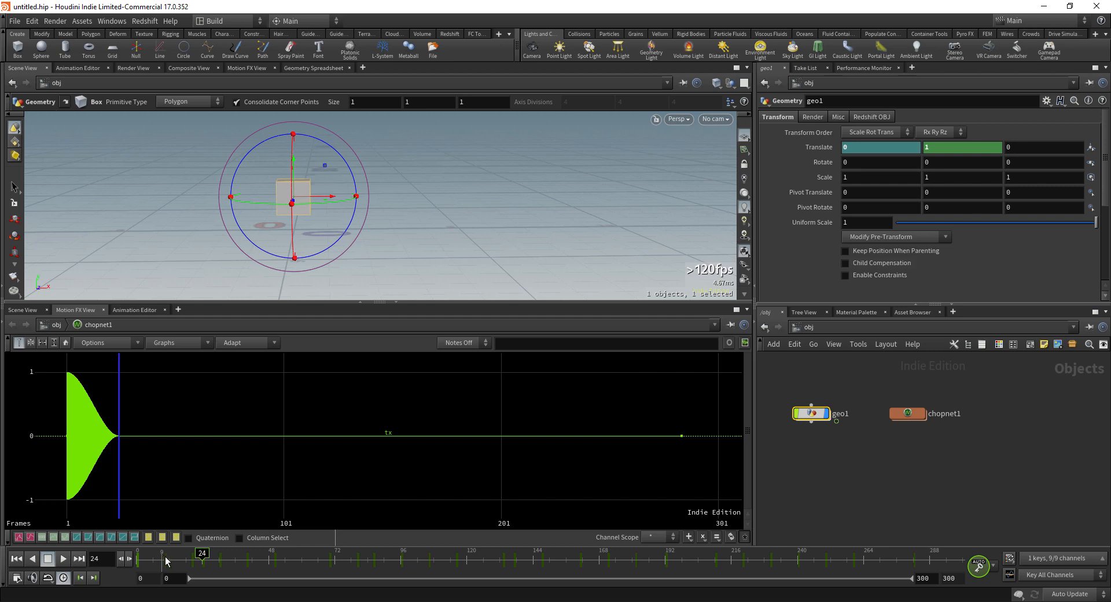
{"action": "left_click_drag", "start_coordinate": [202, 558], "coordinate": [232, 557]}
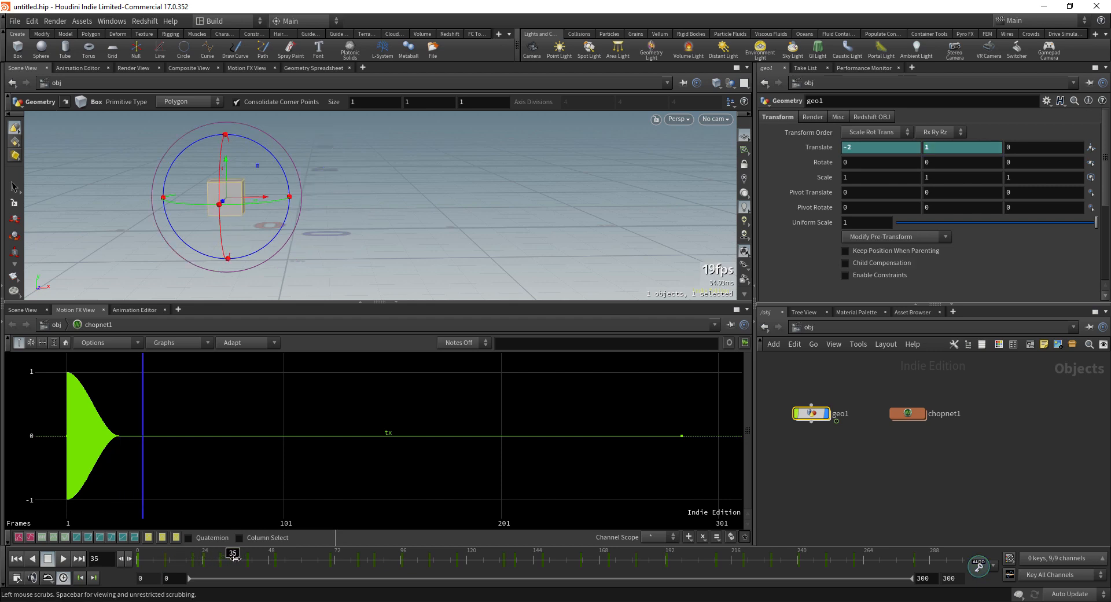
Step: Key geo1's Translate Y back to 0 around frame 48
{"action": "left_click_drag", "start_coordinate": [249, 560], "coordinate": [269, 560]}
{"action": "left_click", "coordinate": [942, 148]}
{"action": "type", "text": "0"}
{"action": "key", "text": "Return"}
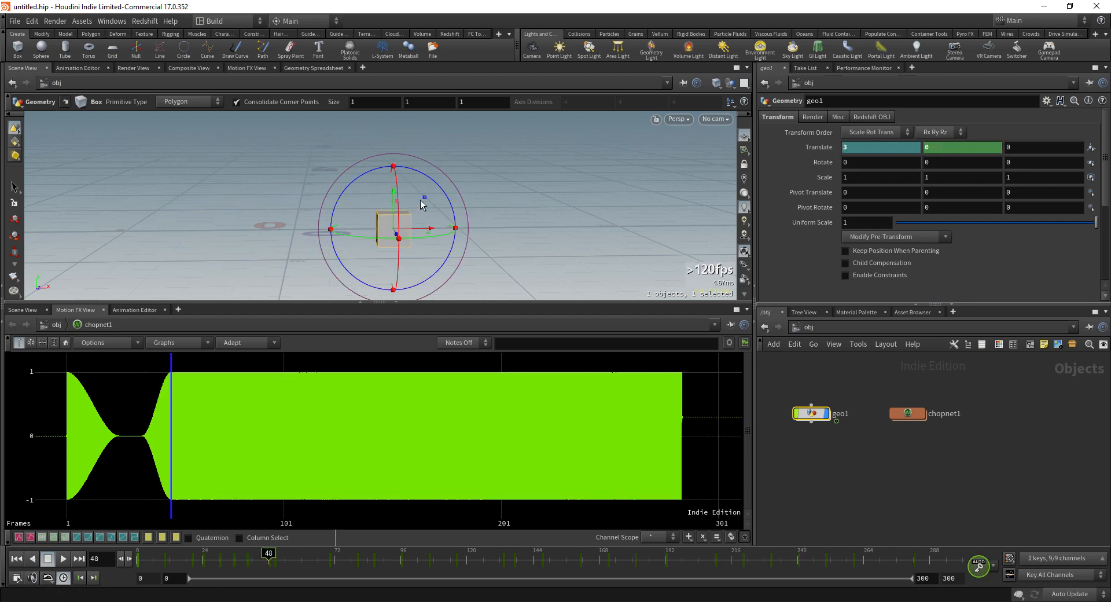
Step: Key Translate Y at 0 on frame 55 and at 1 on frame 57
{"action": "left_click_drag", "start_coordinate": [269, 562], "coordinate": [290, 558]}
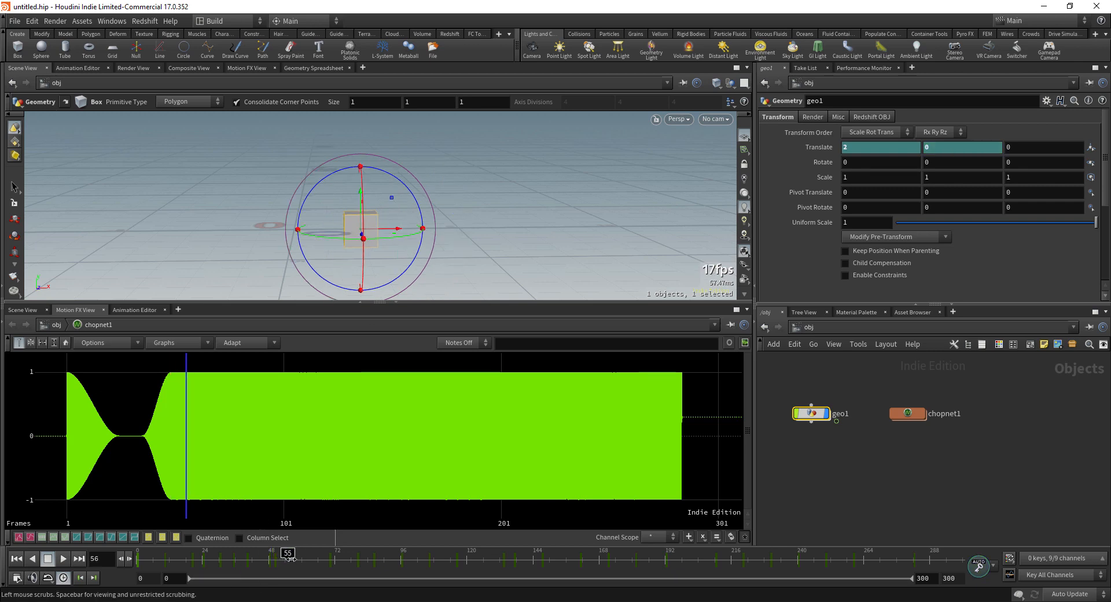
{"action": "left_click", "coordinate": [938, 149]}
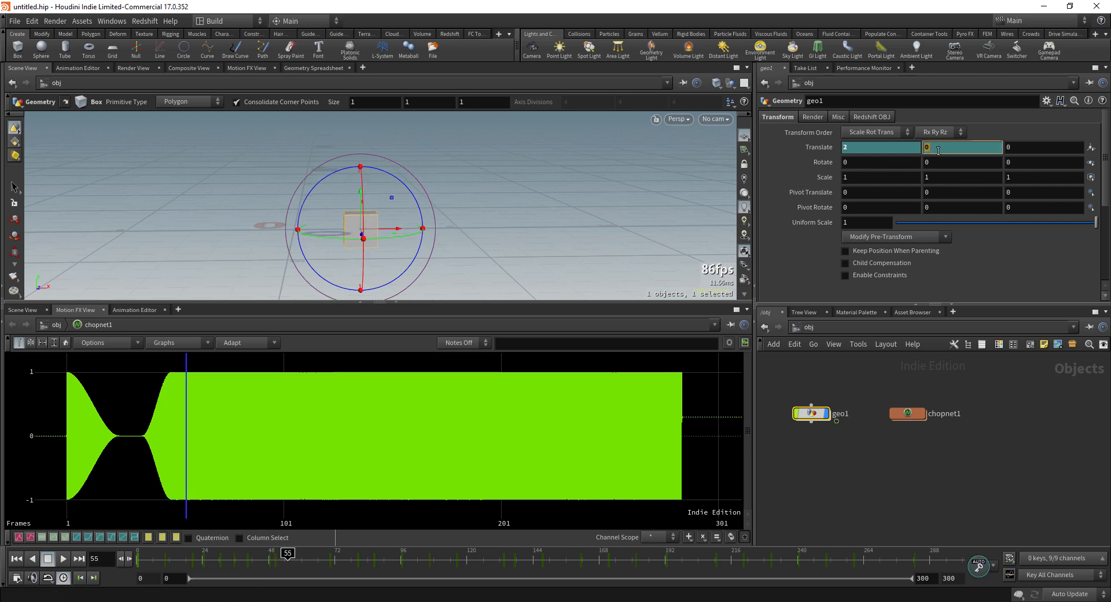
{"action": "key", "text": "Return"}
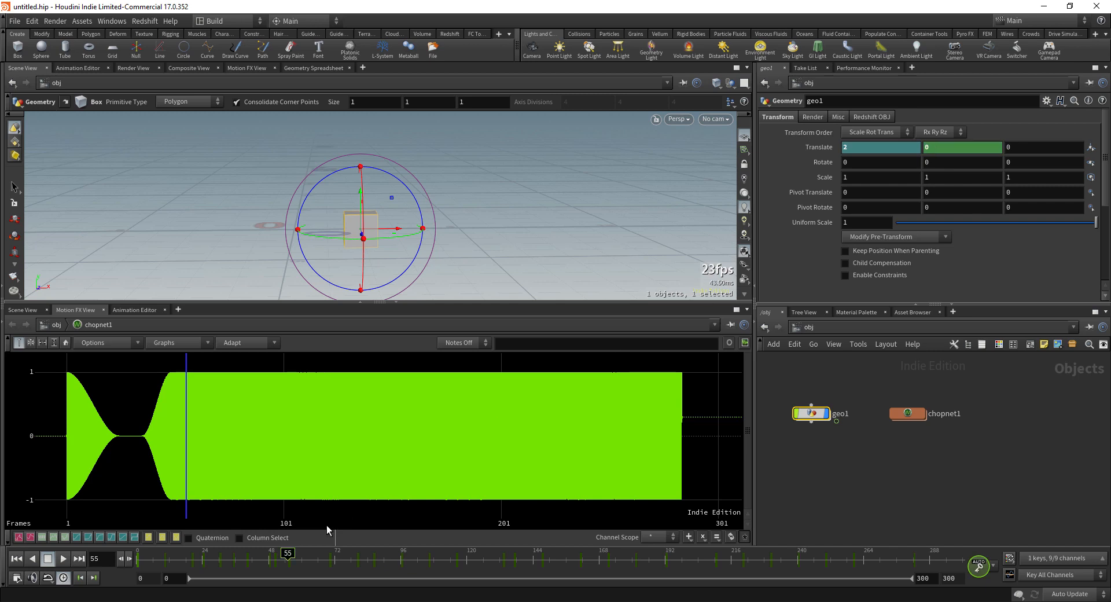
{"action": "left_click", "coordinate": [293, 556]}
{"action": "left_click", "coordinate": [955, 148]}
{"action": "type", "text": "1"}
{"action": "key", "text": "Return"}
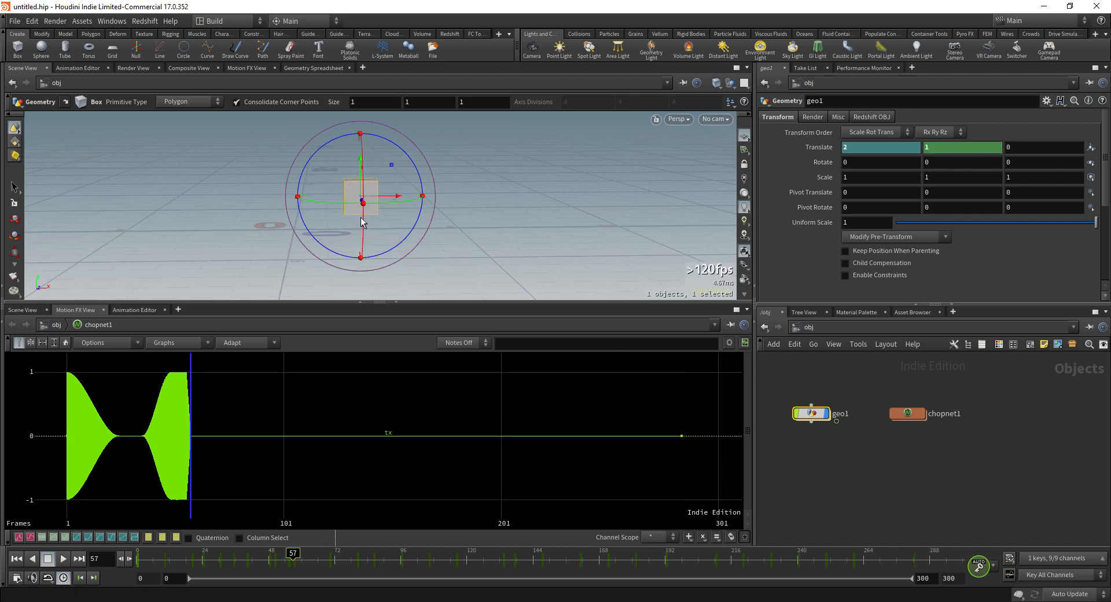
Step: Return to frame 0 and play back briefly to hear the two sound bursts
{"action": "left_click_drag", "start_coordinate": [281, 565], "coordinate": [87, 562]}
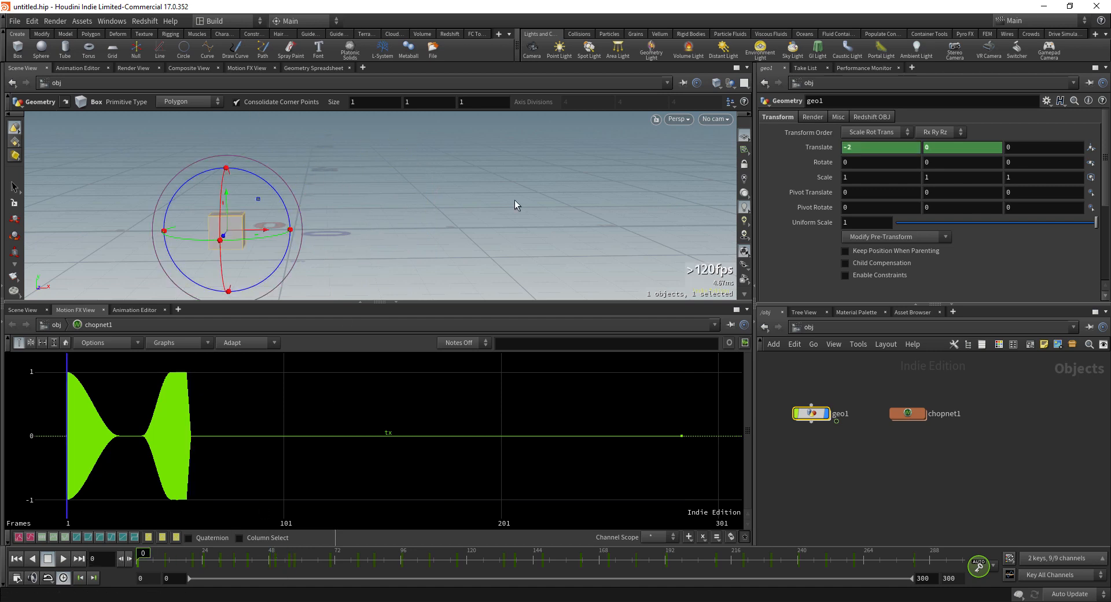
{"action": "left_click", "coordinate": [65, 560]}
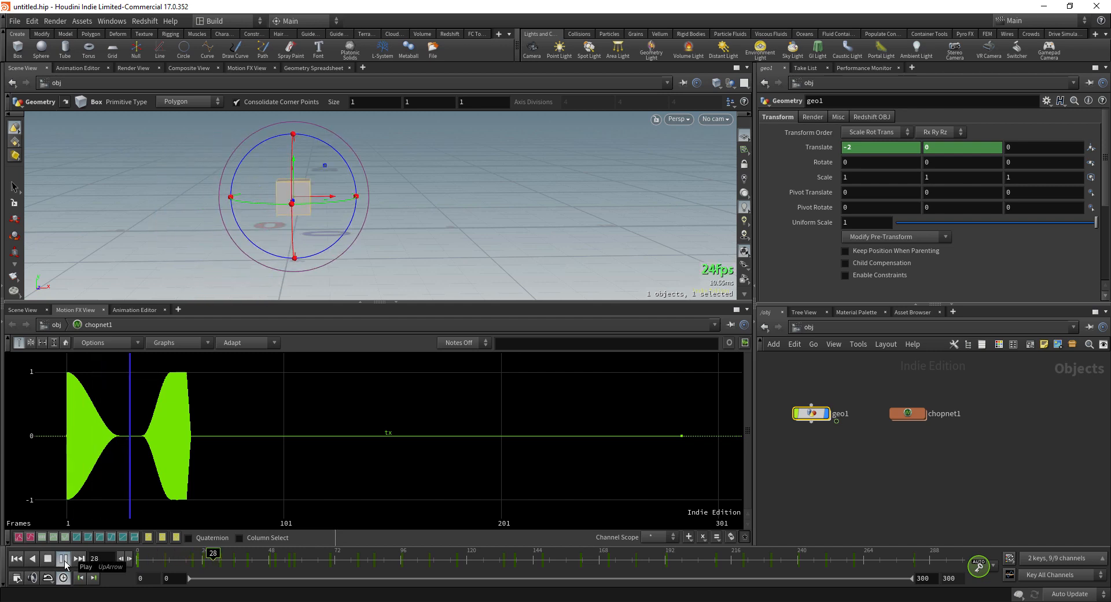
{"action": "left_click", "coordinate": [64, 558]}
{"action": "left_click_drag", "start_coordinate": [318, 558], "coordinate": [136, 552]}
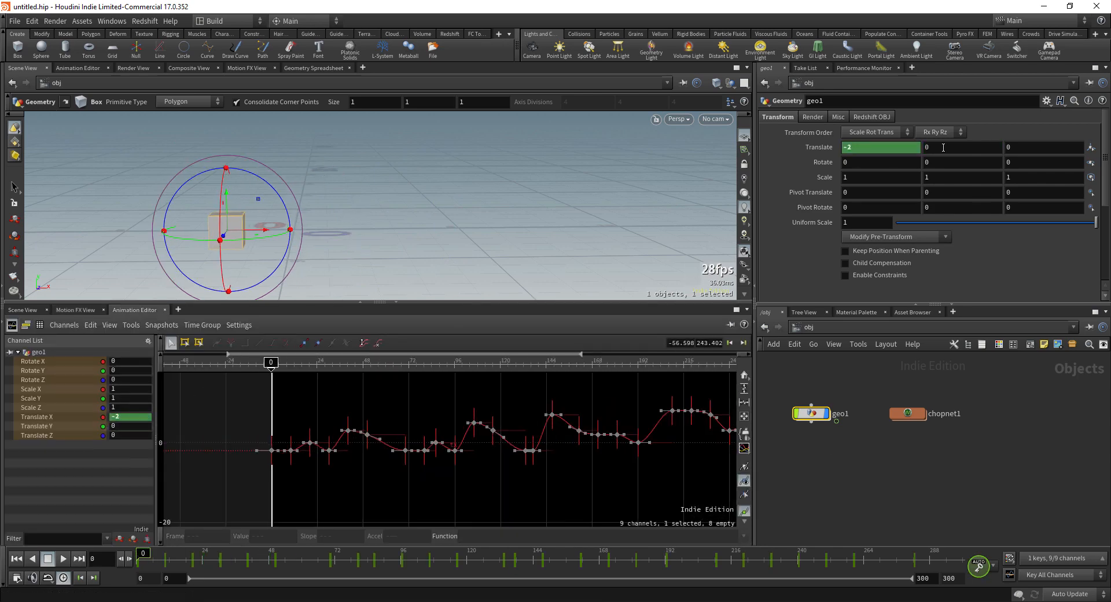
Step: Key Translate Y on the current frame, scrub the opening frames, and play back the Translate curves
{"action": "left_click", "coordinate": [943, 148], "text": "alt"}
{"action": "left_click_drag", "start_coordinate": [145, 554], "coordinate": [203, 550]}
{"action": "left_click", "coordinate": [37, 426]}
{"action": "scroll", "coordinate": [290, 443], "scroll_direction": "up", "scroll_amount": 10}
{"action": "left_click", "coordinate": [63, 558]}
{"action": "left_click", "coordinate": [48, 558]}
{"action": "left_click", "coordinate": [37, 416]}
{"action": "scroll", "coordinate": [565, 491], "scroll_direction": "down", "scroll_amount": 4}
Step: Key Translate Y to 0 at frame 19, then set all the curve's keys to Constant
{"action": "left_click", "coordinate": [949, 147], "text": "alt"}
{"action": "double_click", "coordinate": [949, 147]}
{"action": "type", "text": "0"}
{"action": "key", "text": "Return"}
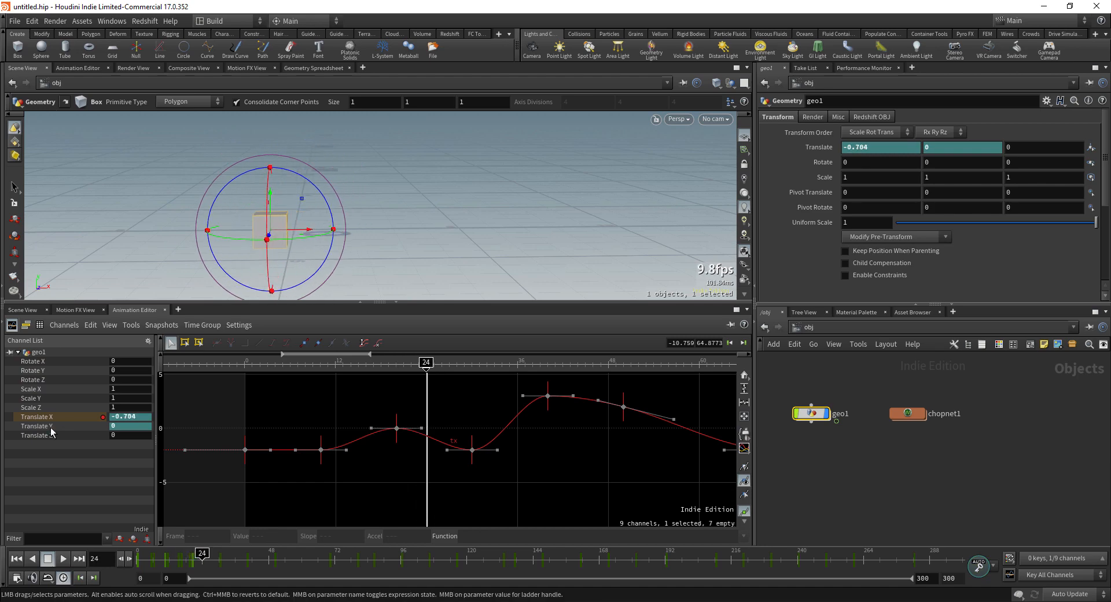
{"action": "scroll", "coordinate": [409, 449], "scroll_direction": "down", "scroll_amount": 4}
{"action": "left_click_drag", "start_coordinate": [254, 394], "coordinate": [723, 492]}
{"action": "left_click", "coordinate": [245, 343]}
{"action": "left_click", "coordinate": [63, 558]}
Step: Add more Translate Y keys around frames 20–29 and a key of 1 at frame 75, checking playback
{"action": "left_click_drag", "start_coordinate": [249, 558], "coordinate": [342, 558]}
{"action": "left_click", "coordinate": [347, 437]}
{"action": "left_click", "coordinate": [63, 559]}
{"action": "left_click", "coordinate": [48, 558]}
{"action": "left_click", "coordinate": [948, 147], "text": "alt"}
{"action": "left_click", "coordinate": [949, 148], "text": "alt"}
{"action": "left_click", "coordinate": [63, 558]}
{"action": "left_click", "coordinate": [48, 558]}
{"action": "double_click", "coordinate": [949, 147]}
{"action": "type", "text": "1"}
{"action": "key", "text": "Return"}
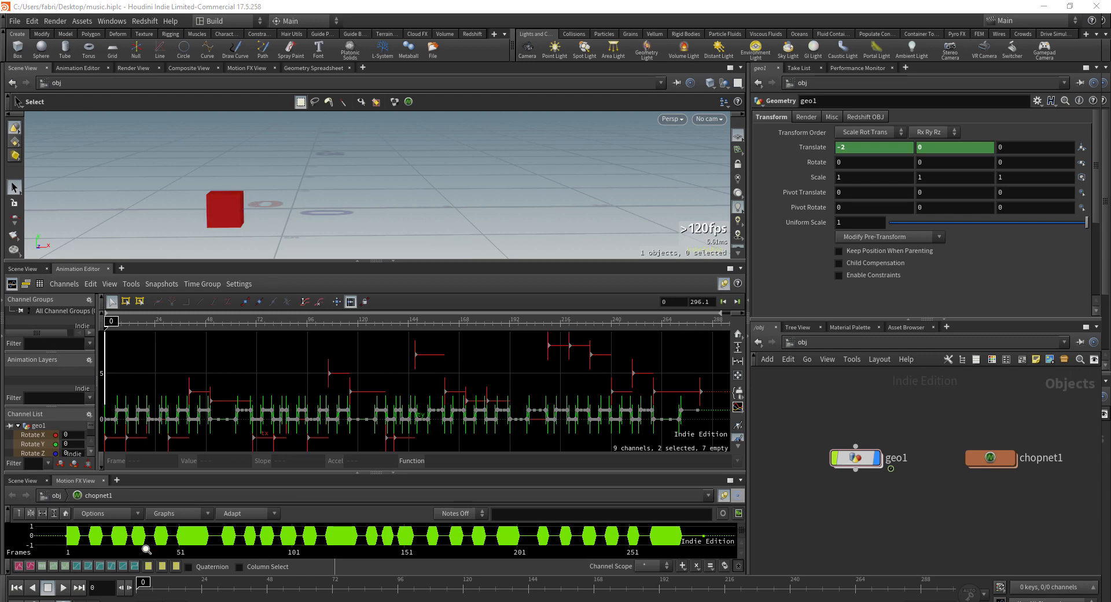
Step: Play the finished music example and stop at frame 293
{"action": "left_click", "coordinate": [62, 587]}
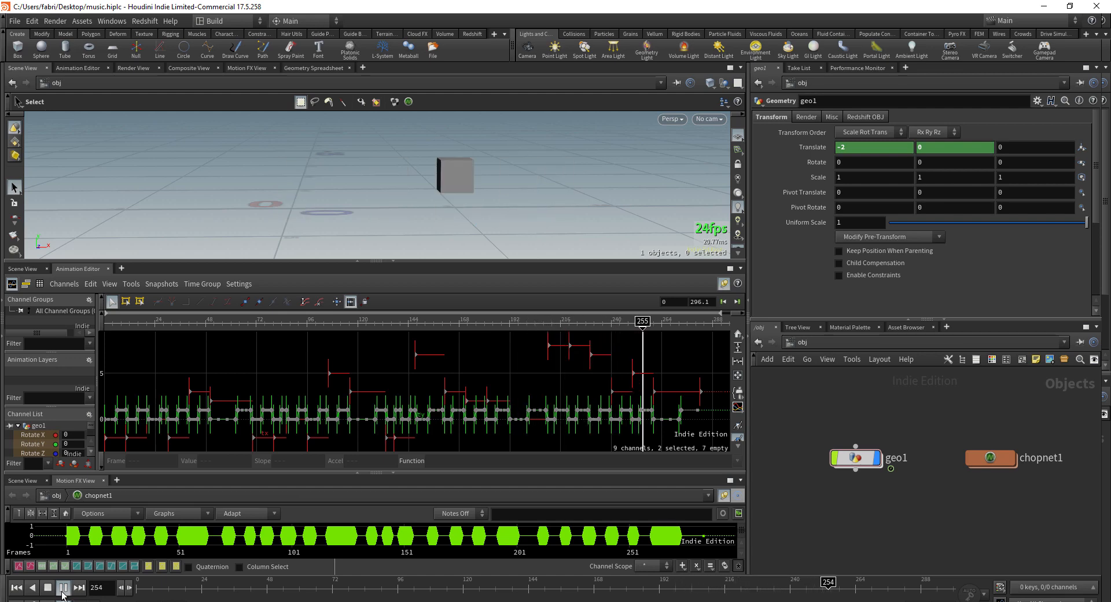
{"action": "left_click", "coordinate": [48, 588]}
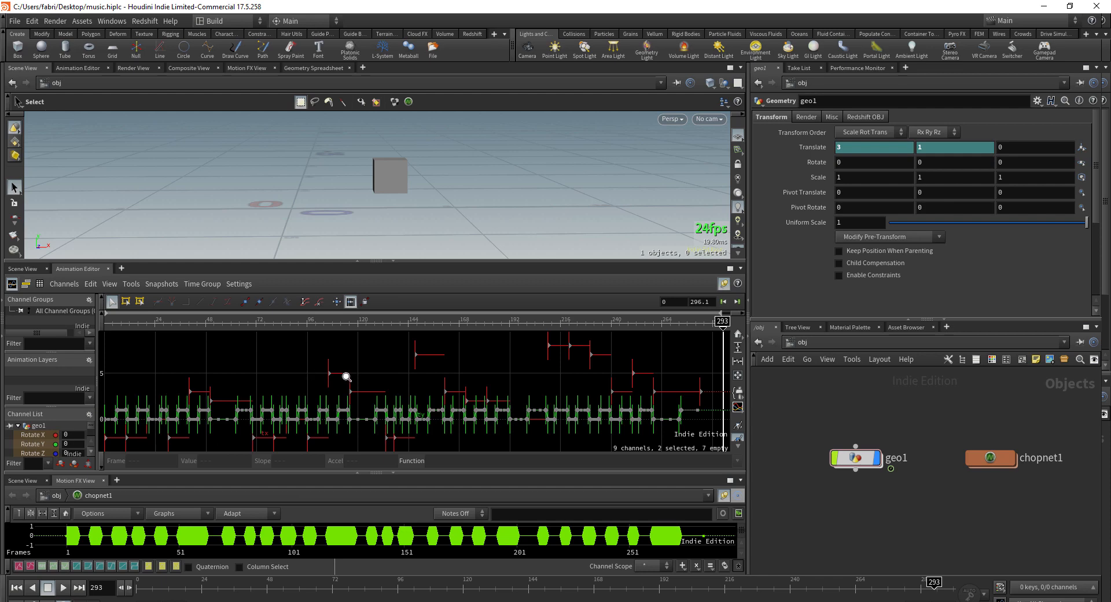
{"action": "scroll", "coordinate": [356, 373], "scroll_direction": "down", "scroll_amount": 3}
Step: Zoom and pan the Animation Editor graph until all the pitch and gate curves fit in view
{"action": "right_click_drag", "start_coordinate": [318, 385], "coordinate": [446, 398]}
{"action": "right_click_drag", "start_coordinate": [523, 374], "coordinate": [472, 367]}
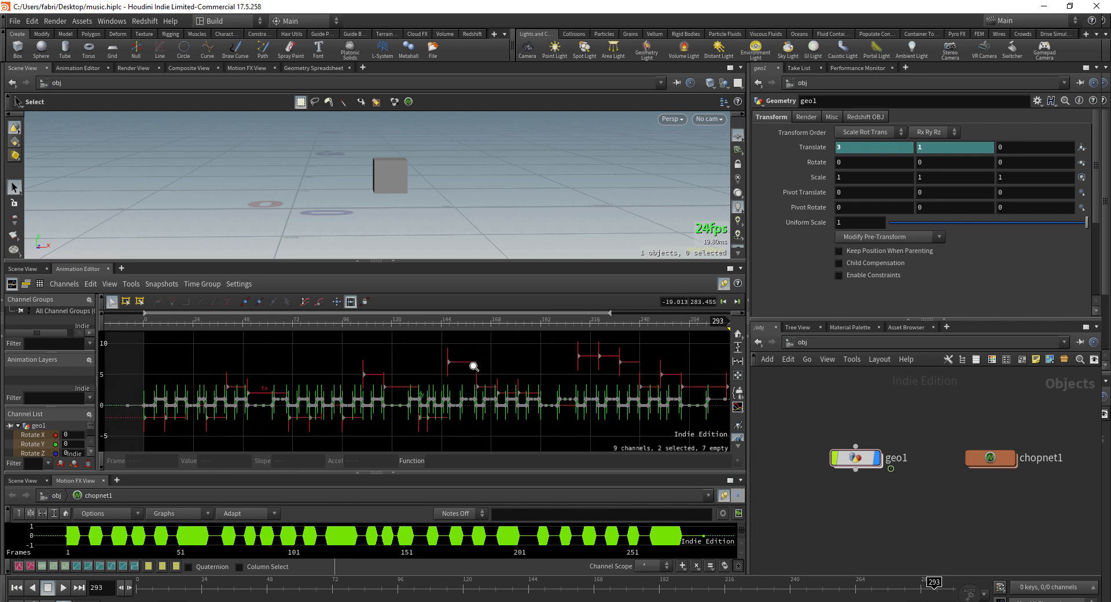
{"action": "middle_click_drag", "start_coordinate": [493, 362], "coordinate": [463, 363]}
{"action": "right_click_drag", "start_coordinate": [493, 356], "coordinate": [469, 362]}
{"action": "mouse_move", "coordinate": [522, 367]}
{"action": "middle_mouse_down"}
{"action": "mouse_move", "coordinate": [494, 371]}
{"action": "mouse_move", "coordinate": [508, 371]}
{"action": "middle_mouse_up"}
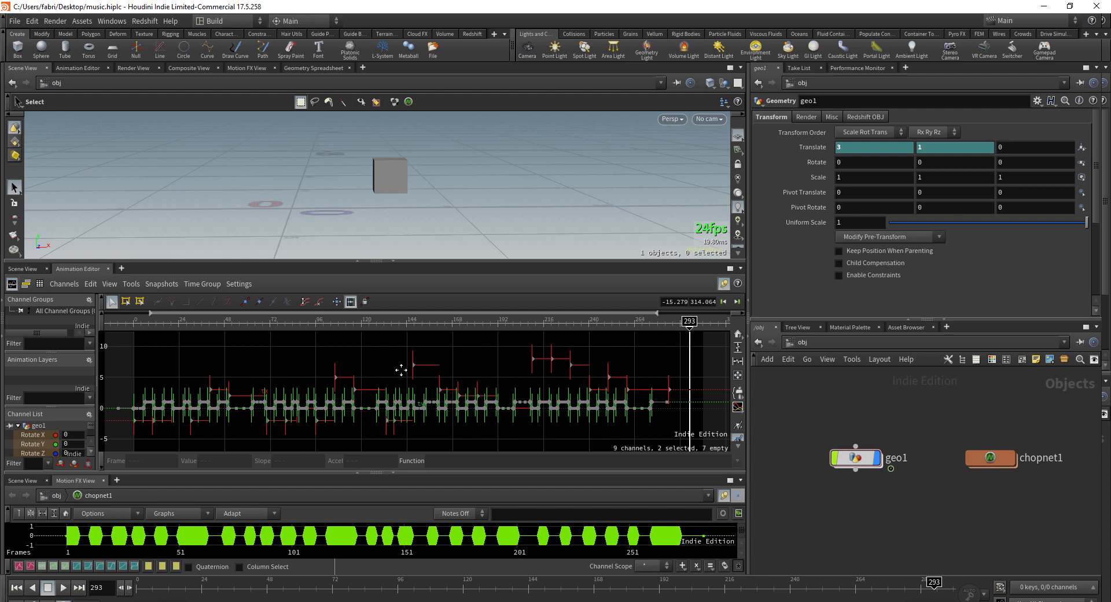
{"action": "middle_click_drag", "start_coordinate": [403, 376], "coordinate": [412, 376]}
{"action": "mouse_move", "coordinate": [410, 377]}
{"action": "right_mouse_down"}
{"action": "mouse_move", "coordinate": [387, 380]}
{"action": "mouse_move", "coordinate": [405, 381]}
{"action": "right_mouse_up"}
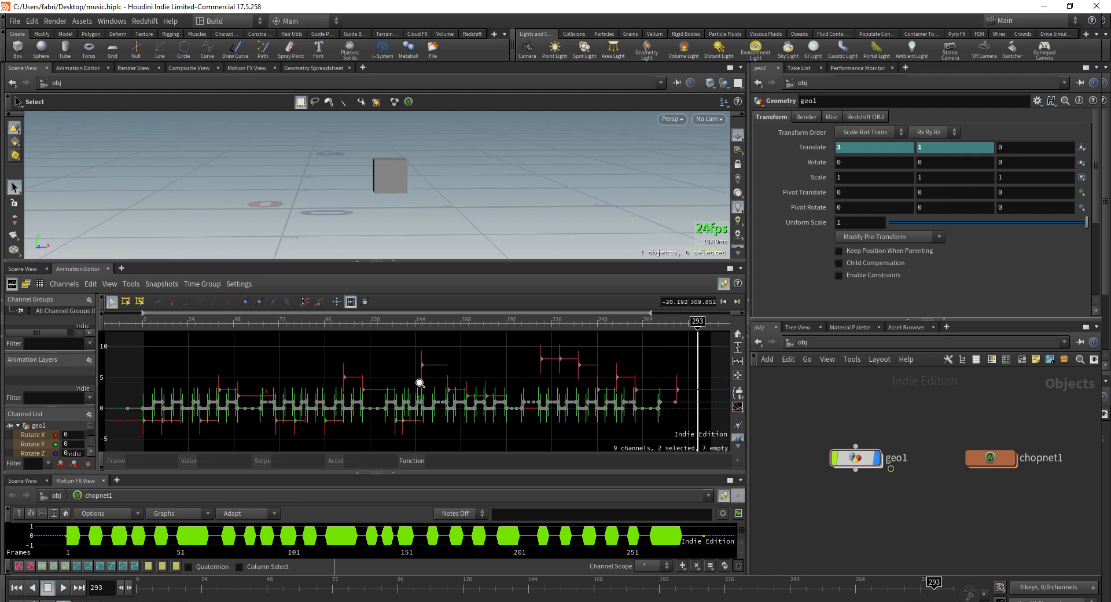